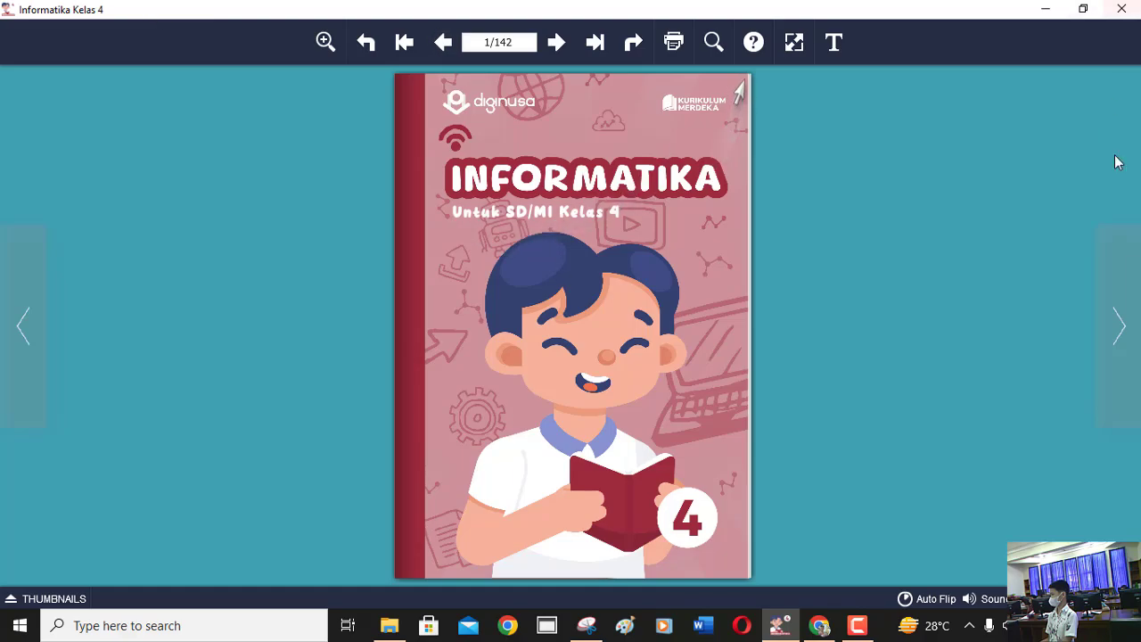
- Flip forward through the e-book to the 18–19/142 spread with the Independence Day poster lesson
{"action": "left_click", "coordinate": [1121, 325]}
{"action": "left_click", "coordinate": [1122, 323]}
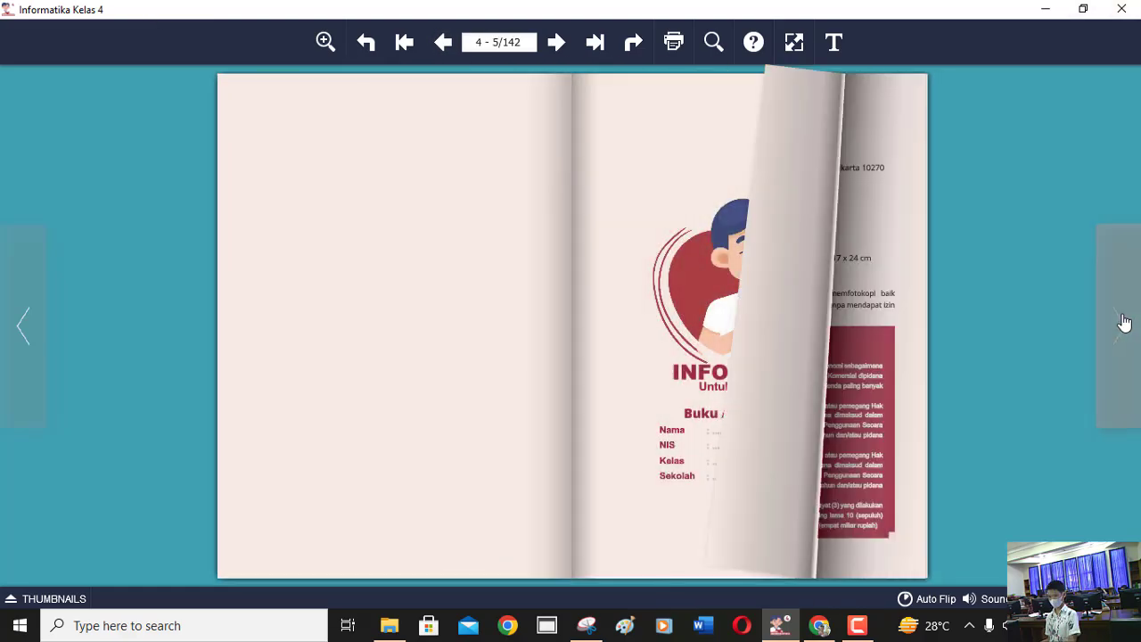
{"action": "left_click", "coordinate": [1124, 323]}
{"action": "left_click", "coordinate": [1125, 323]}
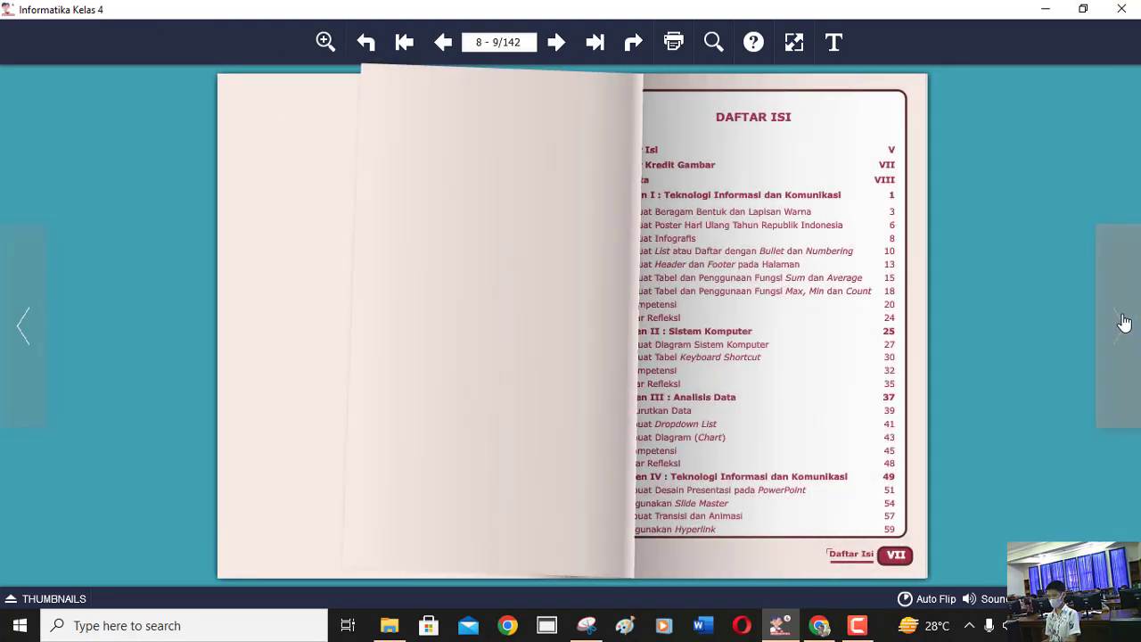
{"action": "left_click", "coordinate": [1124, 323]}
{"action": "left_click", "coordinate": [1125, 323]}
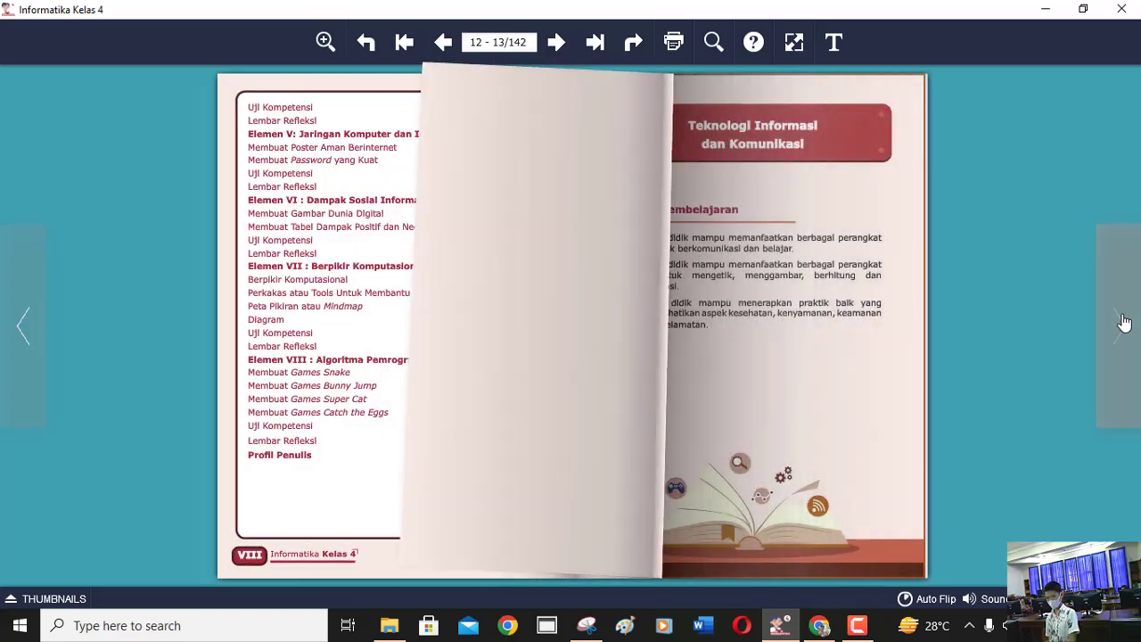
{"action": "left_click", "coordinate": [1124, 322]}
{"action": "left_click", "coordinate": [1123, 322]}
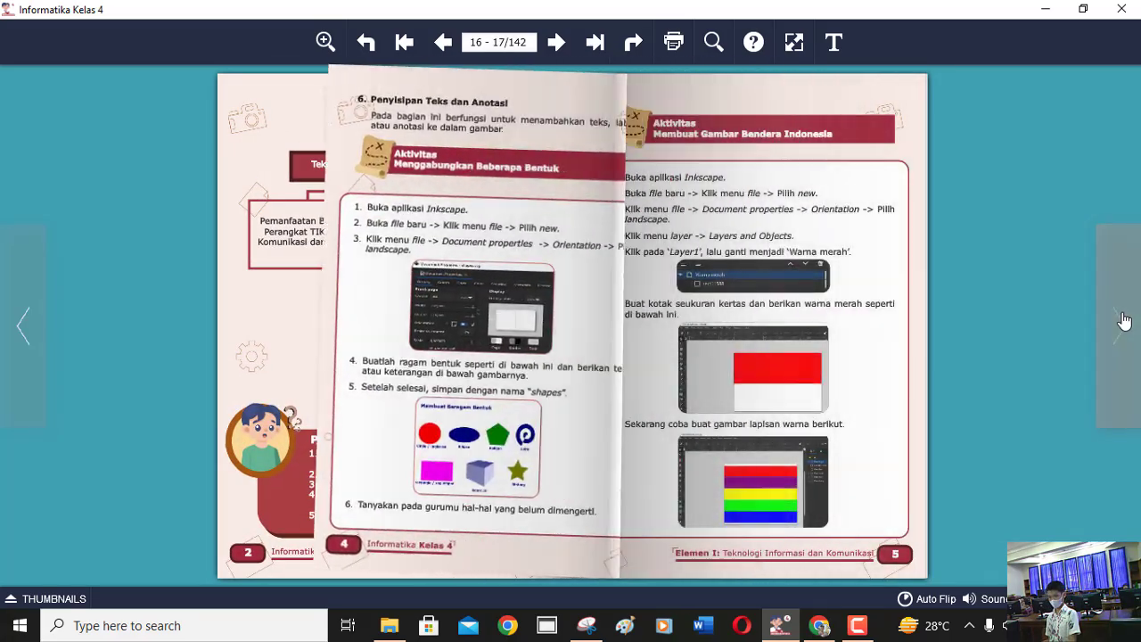
{"action": "left_click", "coordinate": [1121, 321]}
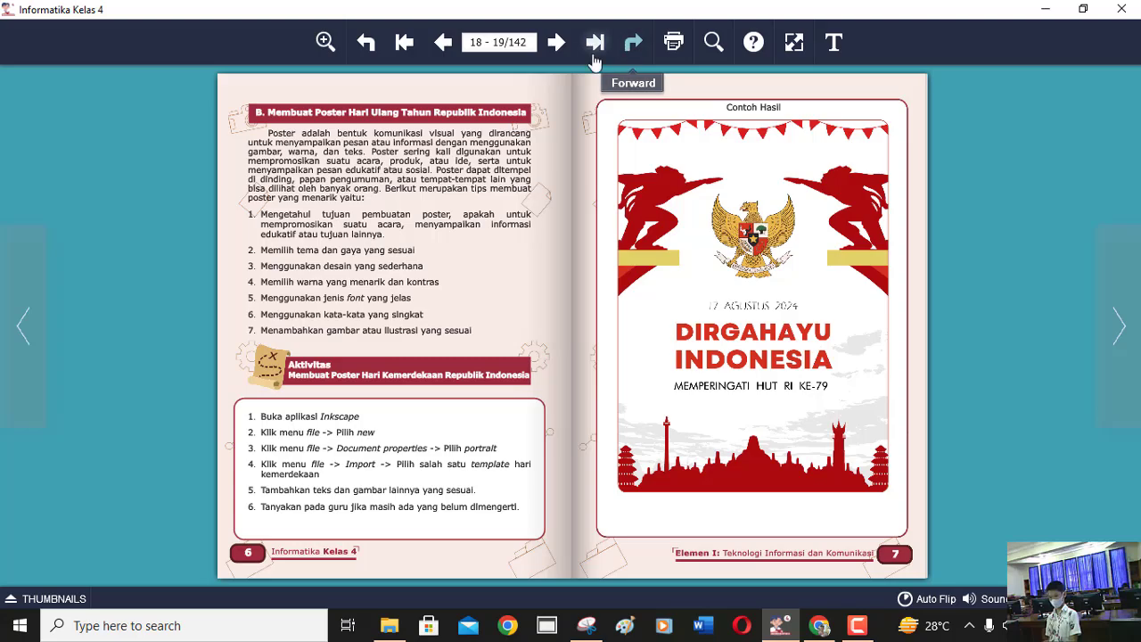
- Zoom in on page 18 and pan so the red poster section heading is fully visible
{"action": "left_click", "coordinate": [323, 42]}
{"action": "mouse_move", "coordinate": [184, 131]}
{"action": "left_mouse_down"}
{"action": "mouse_move", "coordinate": [581, 242]}
{"action": "mouse_move", "coordinate": [779, 359]}
{"action": "mouse_move", "coordinate": [803, 467]}
{"action": "mouse_move", "coordinate": [807, 597]}
{"action": "left_mouse_up"}
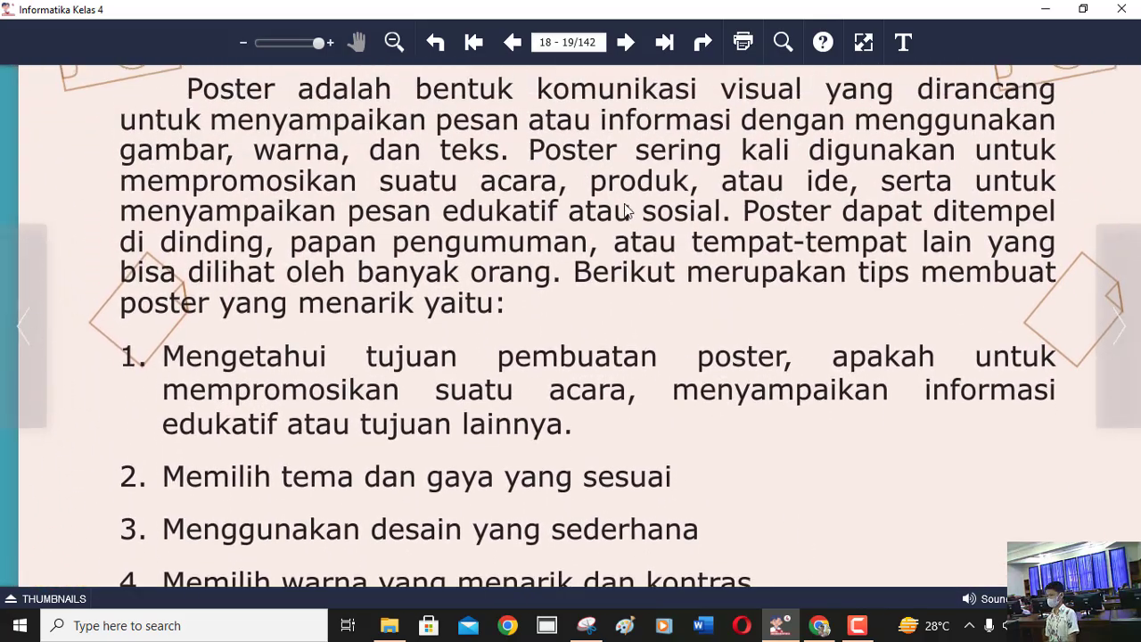
{"action": "left_click_drag", "start_coordinate": [612, 274], "coordinate": [618, 308]}
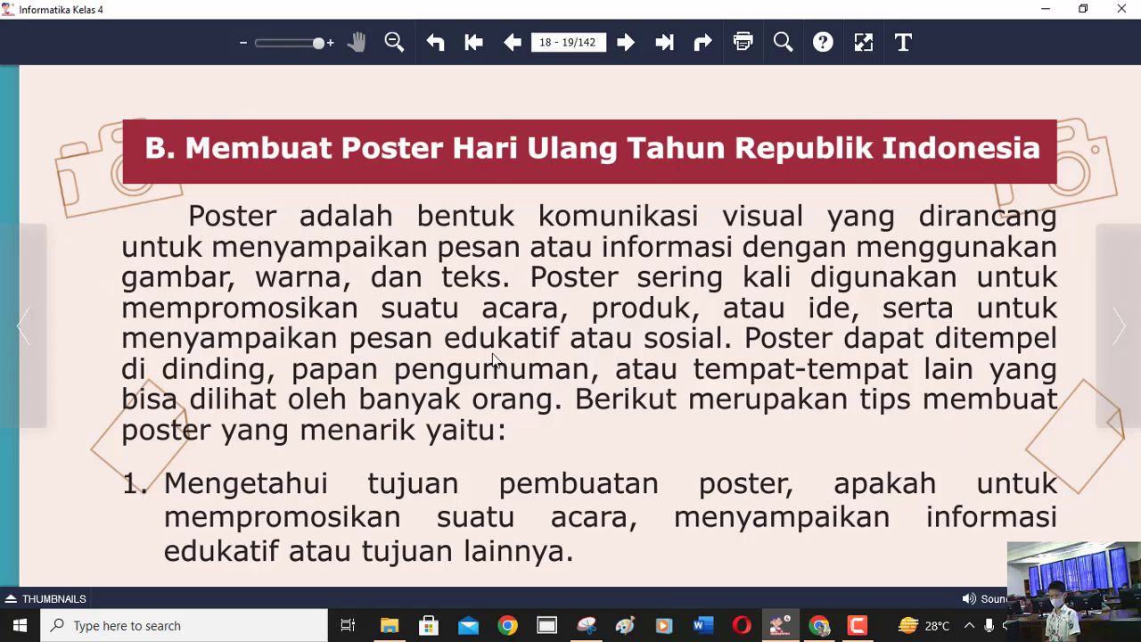
{"action": "left_click_drag", "start_coordinate": [523, 377], "coordinate": [500, 317]}
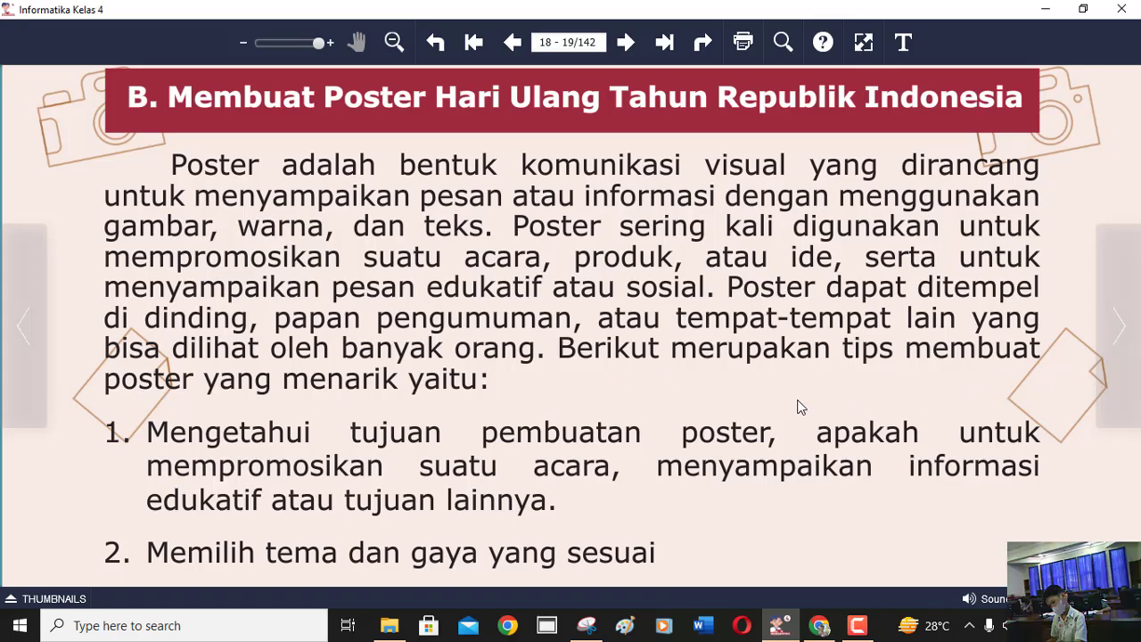
- Pan the zoomed page up to reveal poster tips 2 through 7
{"action": "left_click_drag", "start_coordinate": [613, 441], "coordinate": [602, 175]}
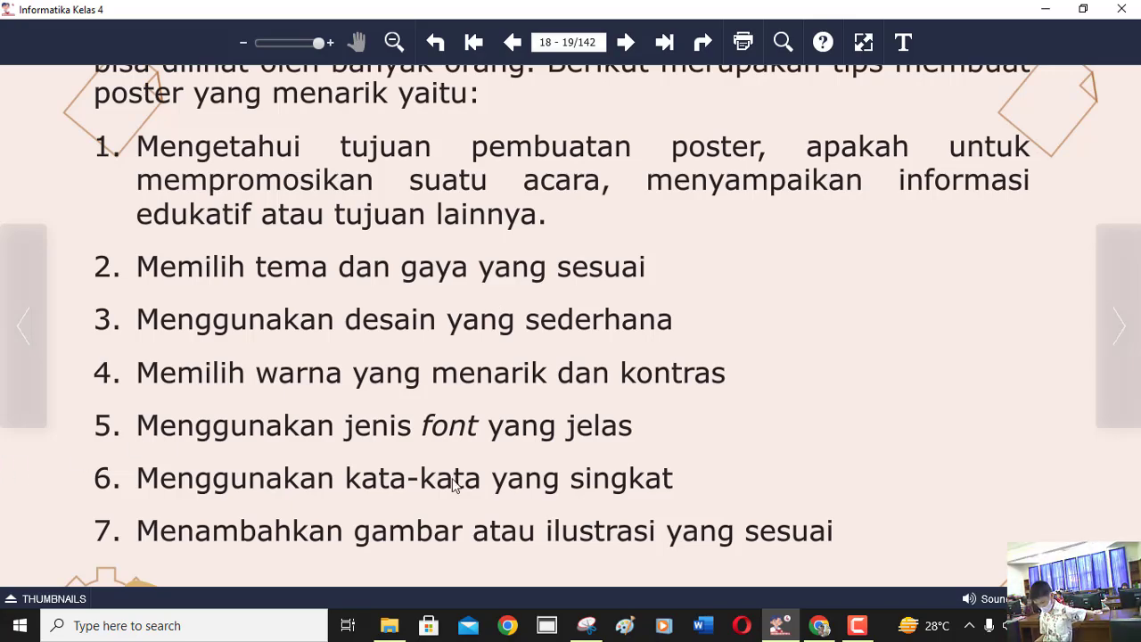
- Scroll and pan down to the Aktivitas box showing the Inkscape poster steps 1–5
{"action": "scroll", "coordinate": [716, 431], "scroll_direction": "down", "scroll_amount": 2}
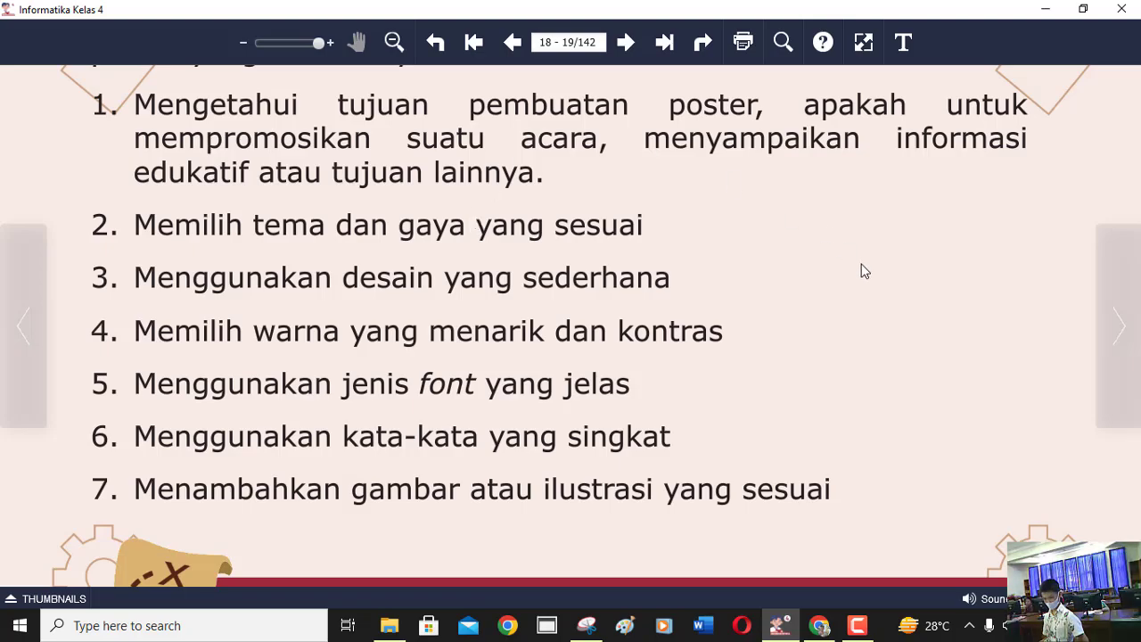
{"action": "left_click_drag", "start_coordinate": [770, 247], "coordinate": [707, 104]}
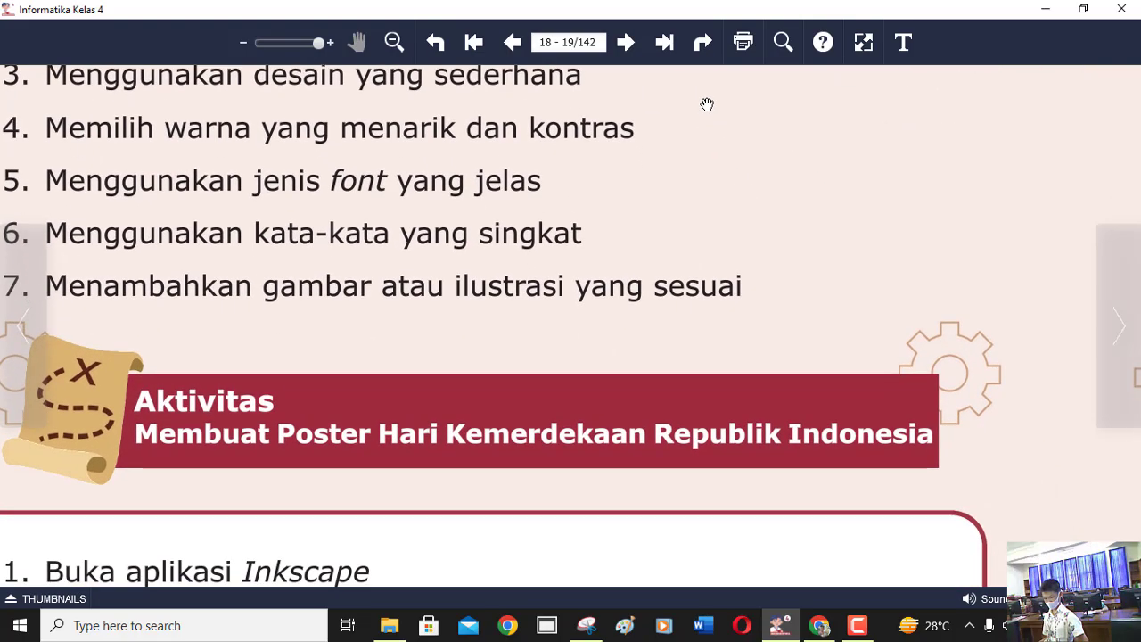
{"action": "mouse_move", "coordinate": [402, 333]}
{"action": "left_mouse_down"}
{"action": "mouse_move", "coordinate": [523, 220]}
{"action": "mouse_move", "coordinate": [394, 132]}
{"action": "mouse_move", "coordinate": [399, 125]}
{"action": "left_mouse_up"}
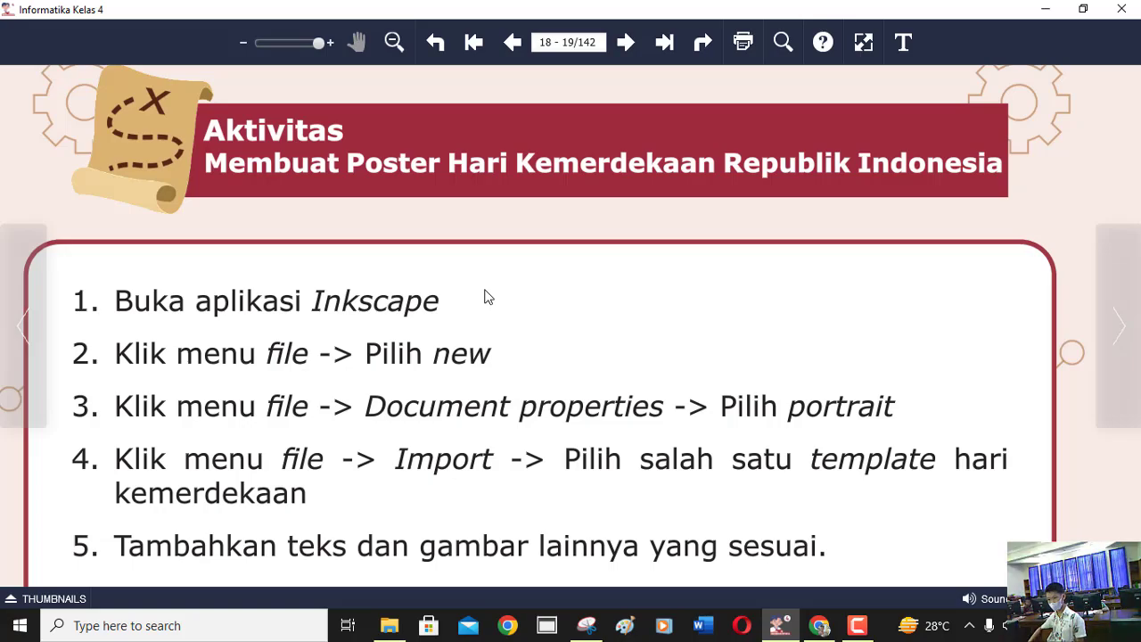
- Minimize the e-book viewer and File Explorer, then launch Inkscape from the desktop shortcut
{"action": "left_click", "coordinate": [1052, 7]}
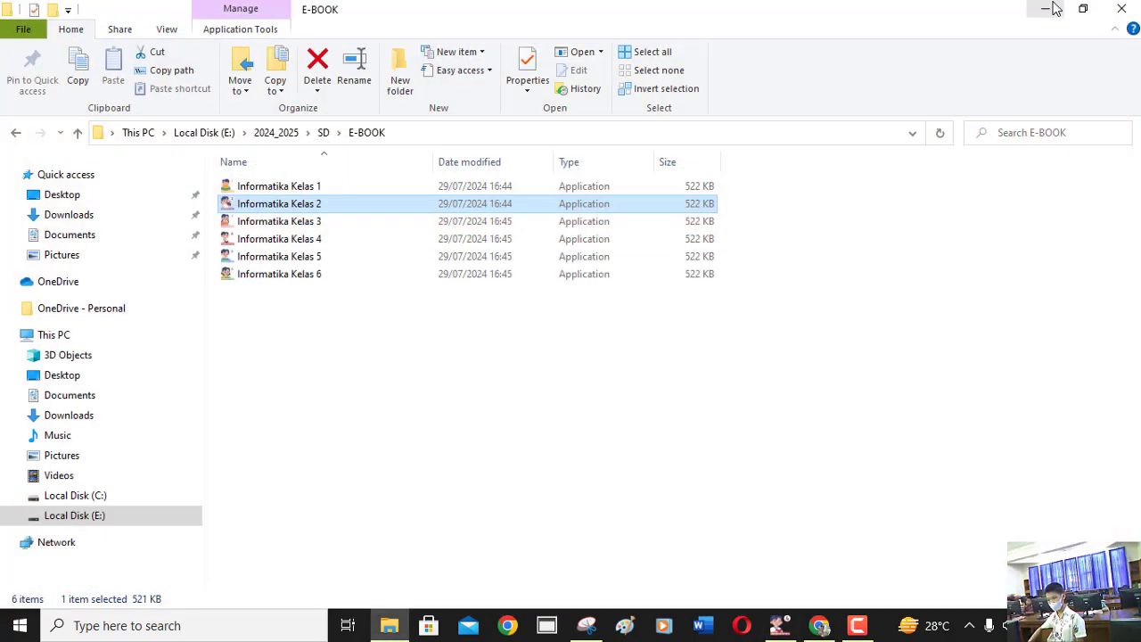
{"action": "left_click", "coordinate": [1051, 7]}
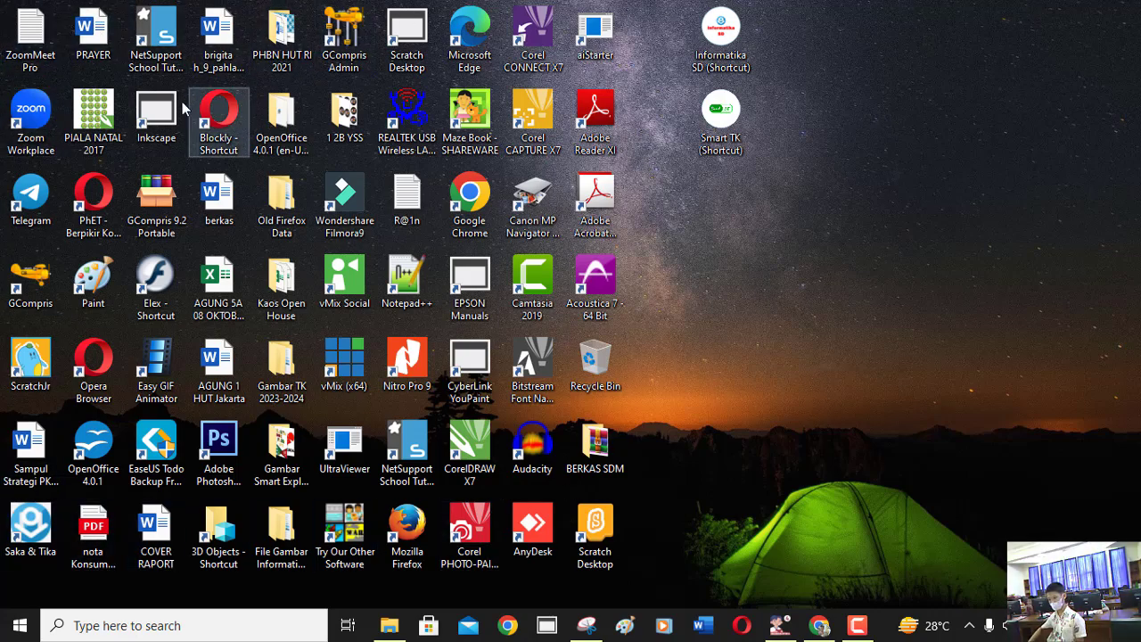
{"action": "left_click", "coordinate": [150, 143]}
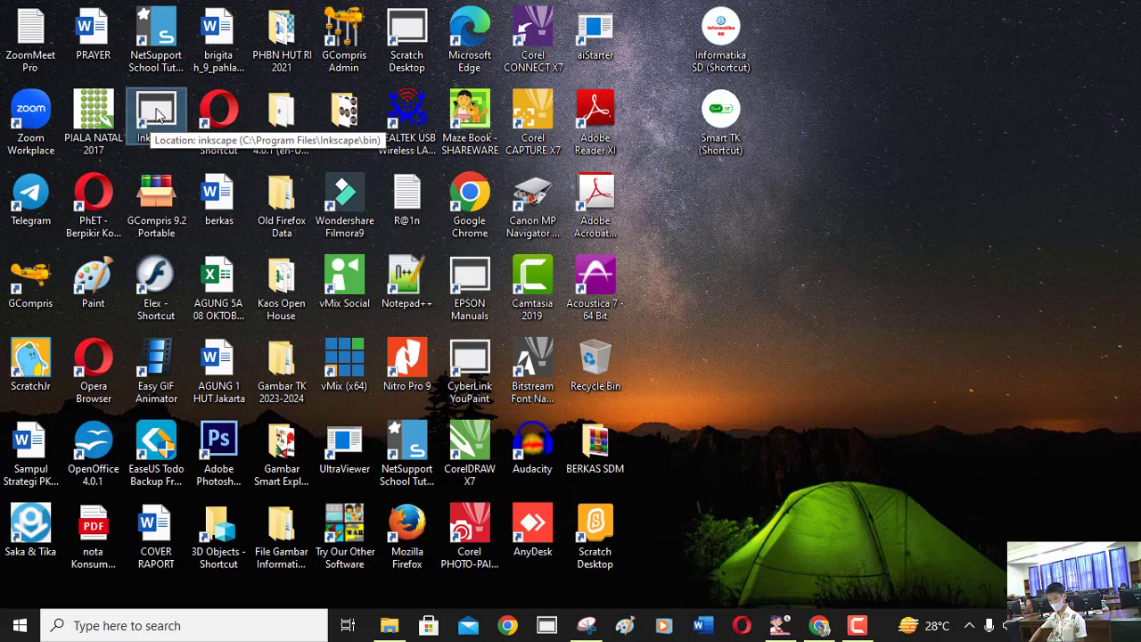
{"action": "double_click", "coordinate": [153, 113]}
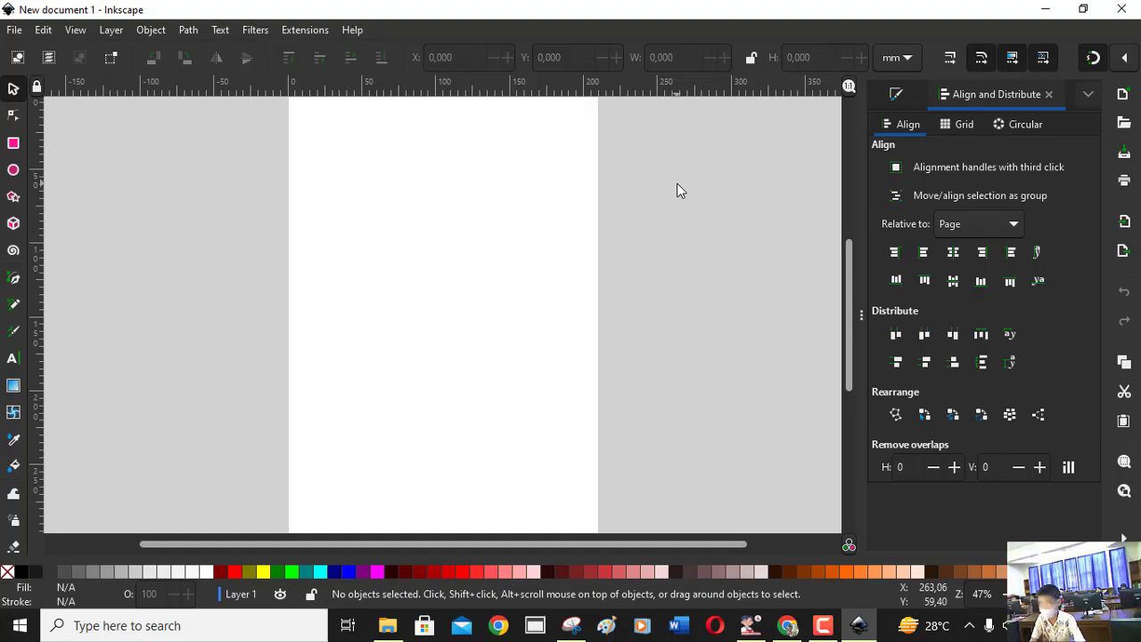
{"action": "left_click", "coordinate": [752, 625]}
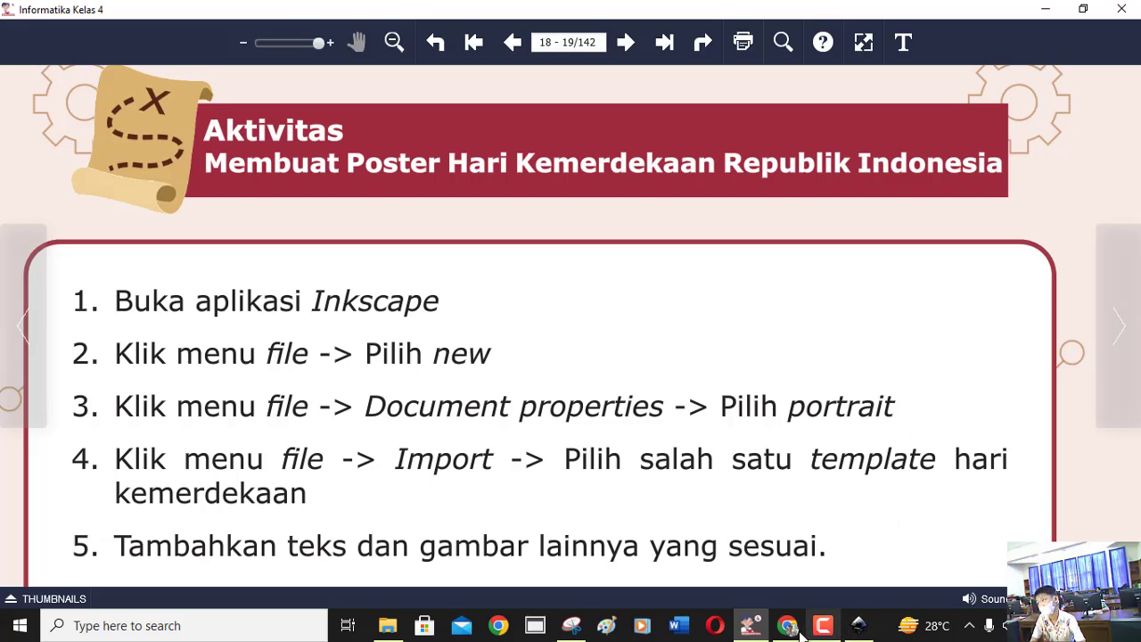
{"action": "left_click", "coordinate": [858, 625]}
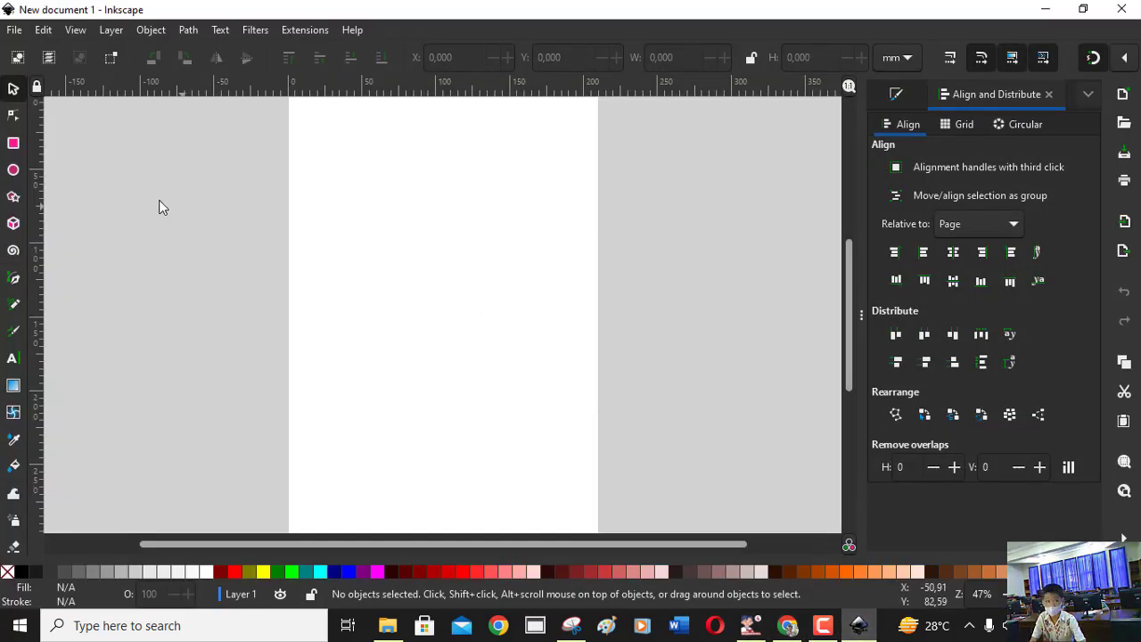
{"action": "left_click", "coordinate": [15, 31]}
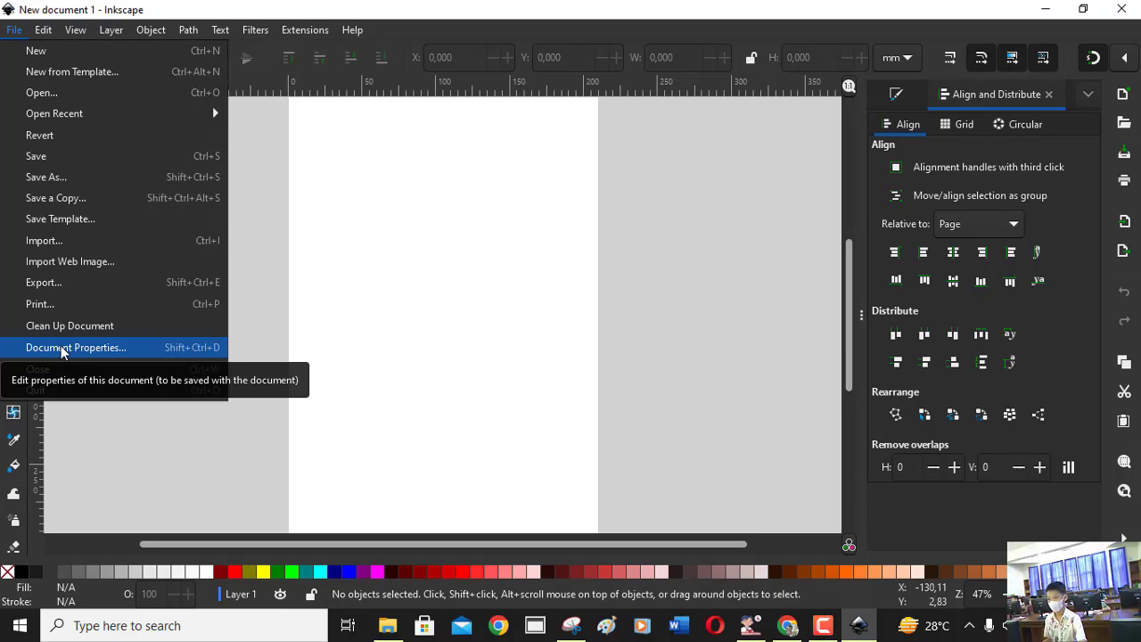
{"action": "left_click", "coordinate": [61, 349]}
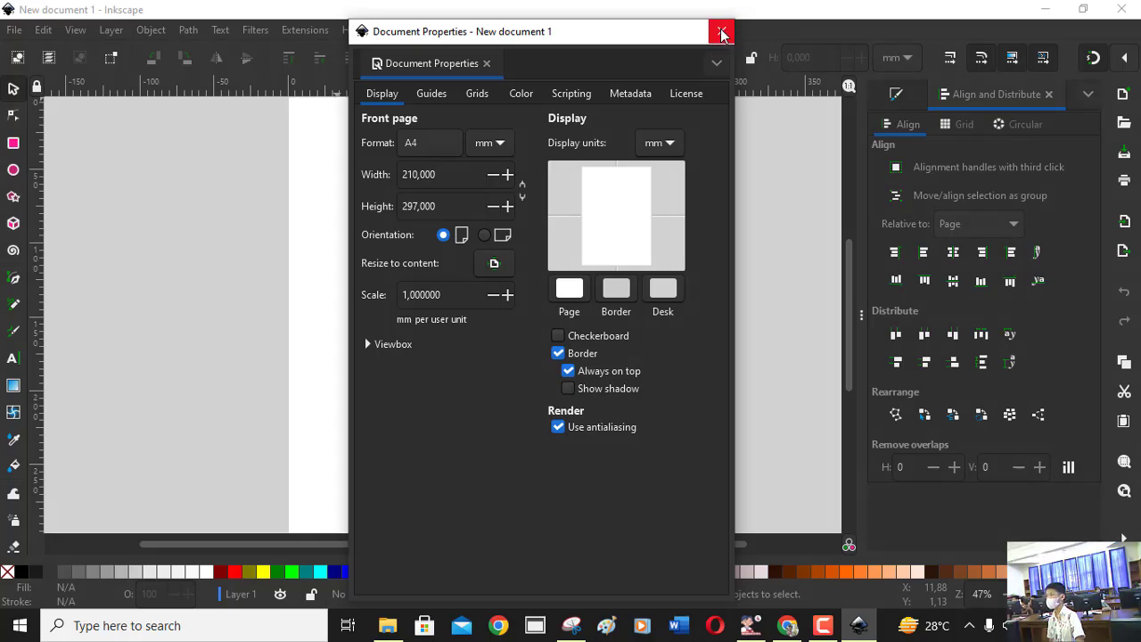
{"action": "left_click", "coordinate": [722, 33]}
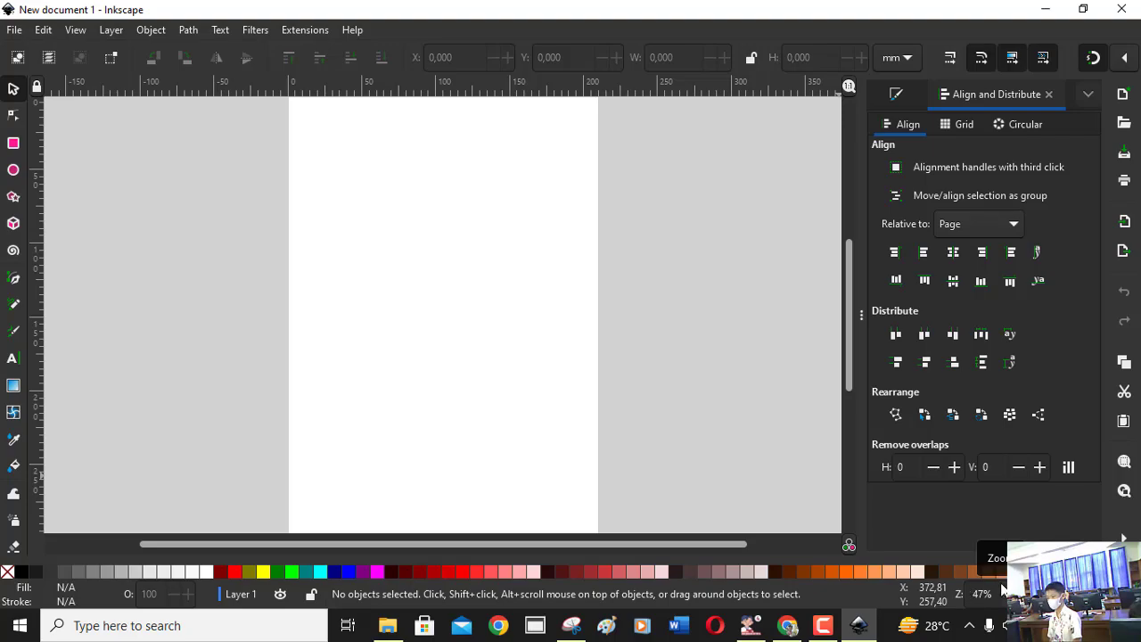
- Zoom out slightly on the blank A4 page and open the File menu
{"action": "scroll", "coordinate": [981, 594], "scroll_direction": "down", "scroll_amount": 1}
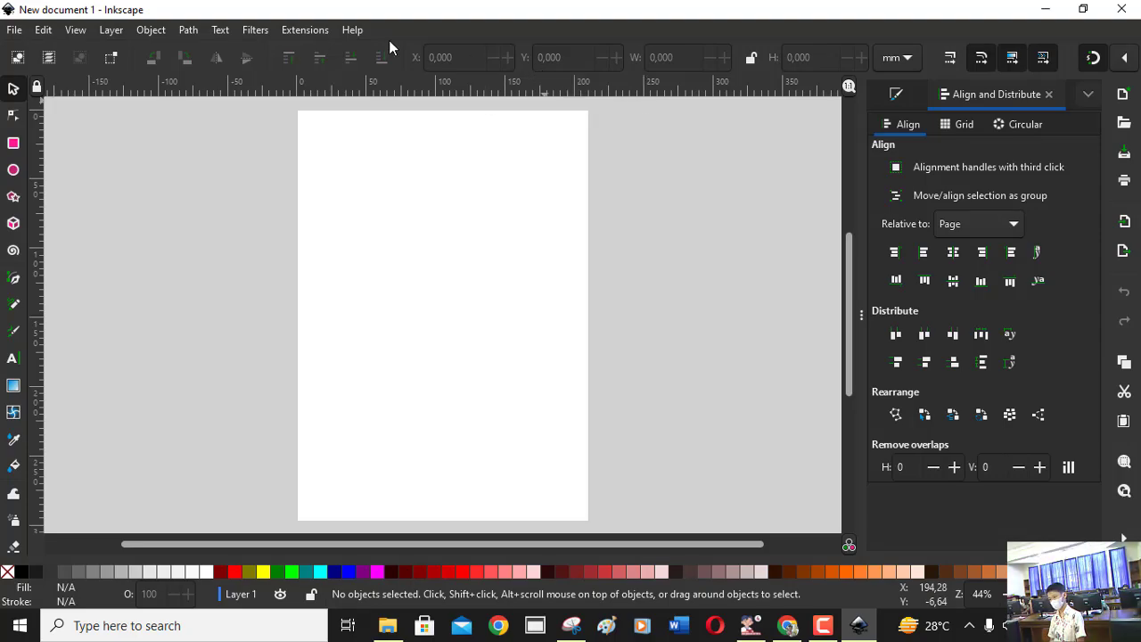
{"action": "left_click", "coordinate": [14, 31]}
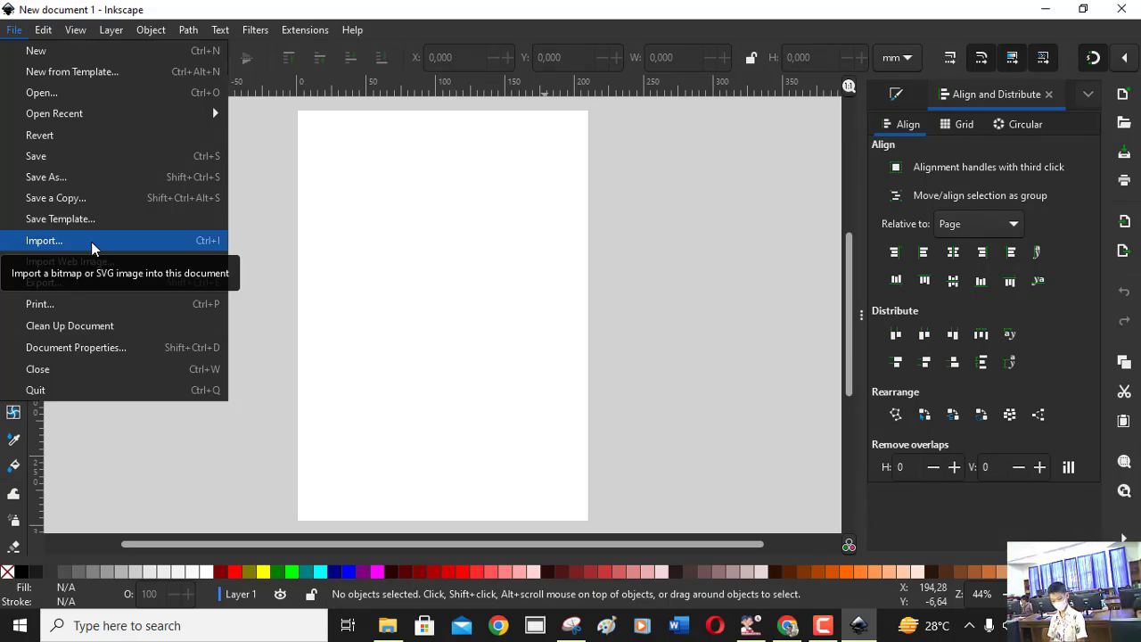
- Start an import and browse Desktop > File Gambar Informatika SD > Fase B > KELAS 4 > TIK
{"action": "left_click", "coordinate": [92, 241]}
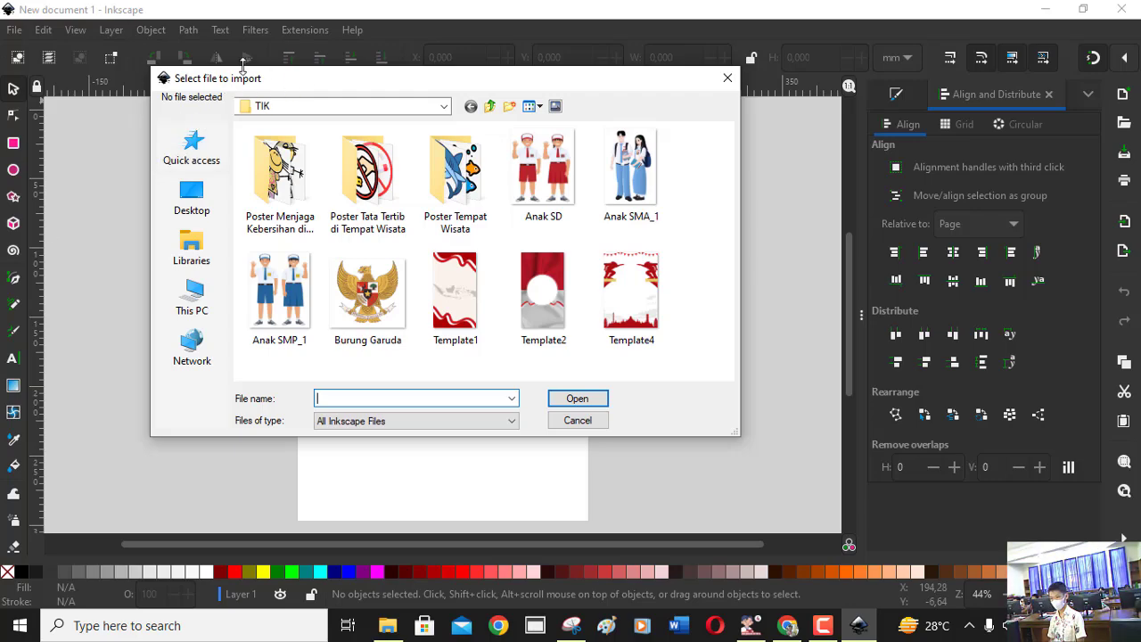
{"action": "left_click", "coordinate": [193, 197]}
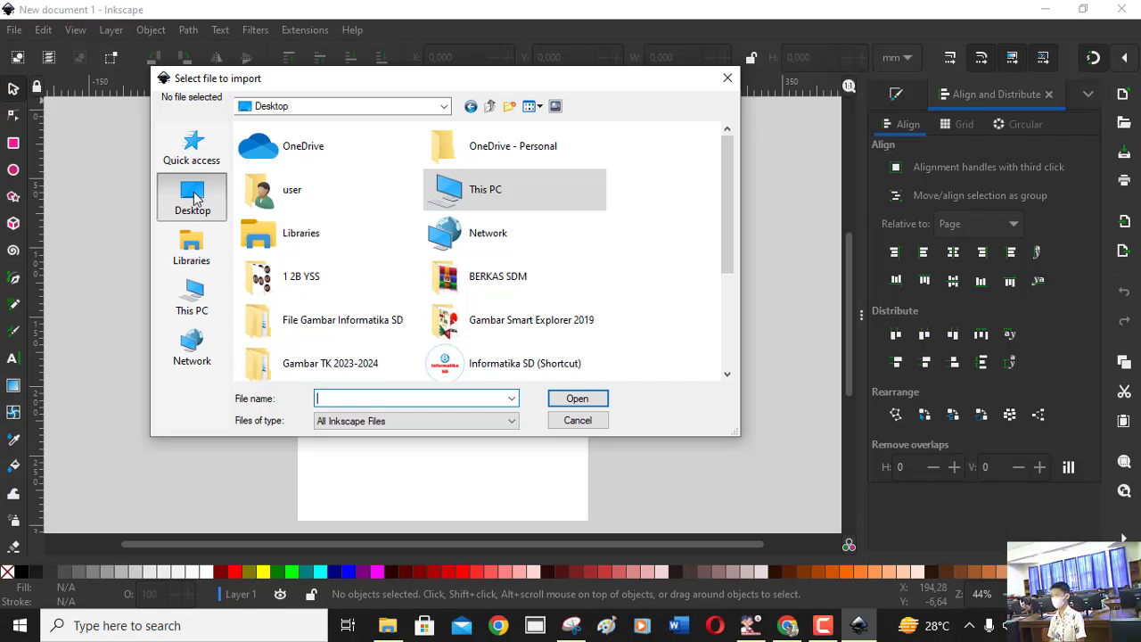
{"action": "left_click", "coordinate": [274, 325]}
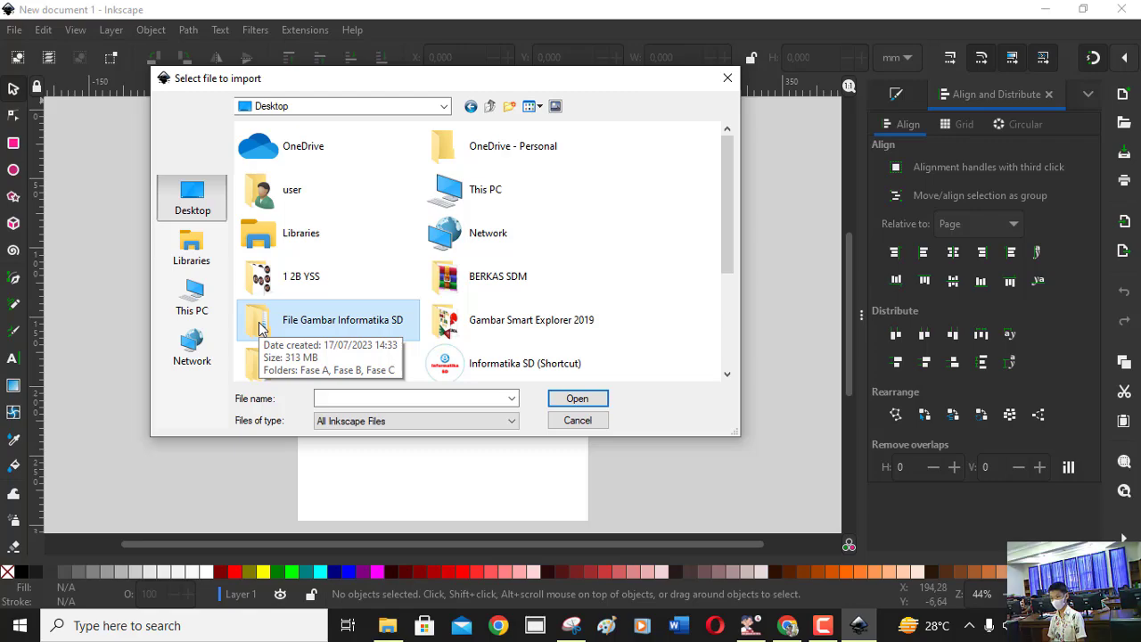
{"action": "left_click", "coordinate": [593, 403]}
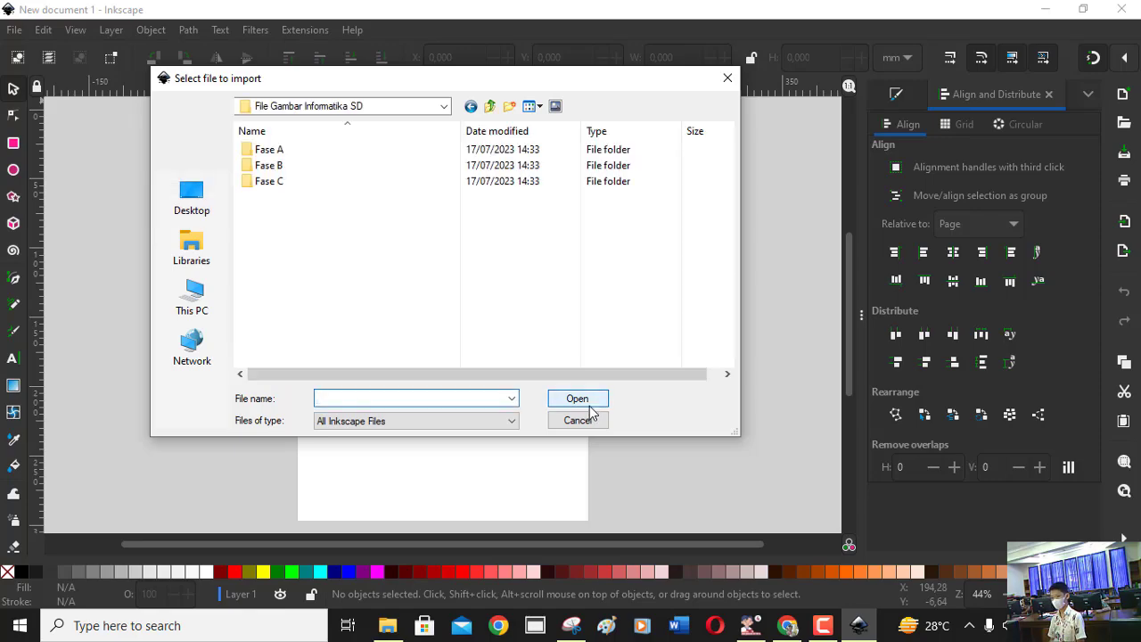
{"action": "left_click", "coordinate": [280, 167]}
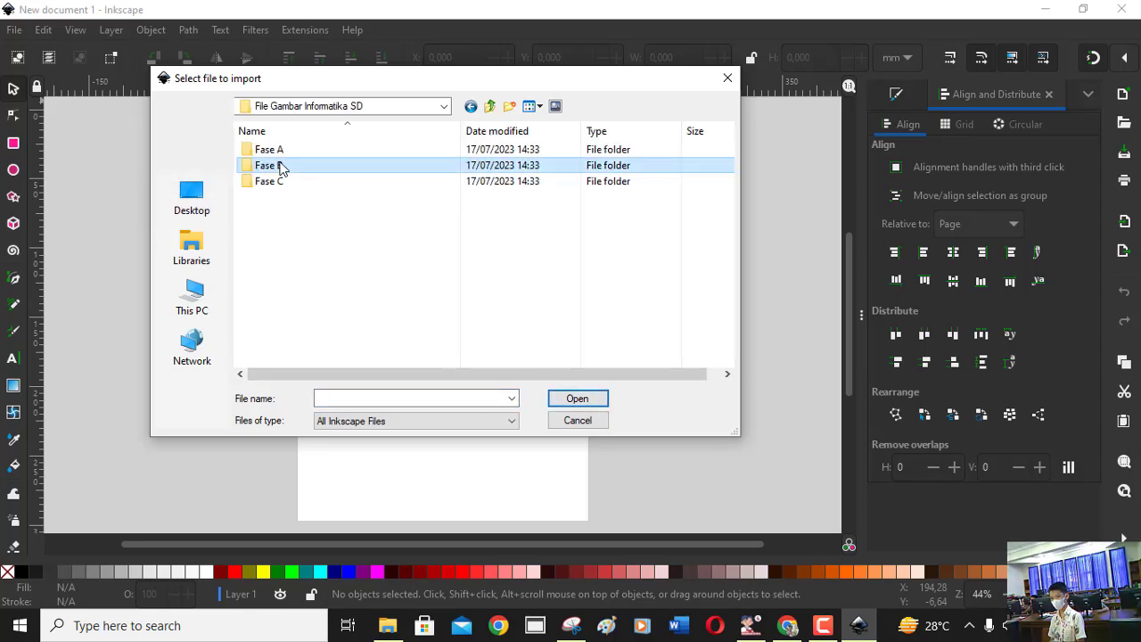
{"action": "left_click", "coordinate": [577, 398]}
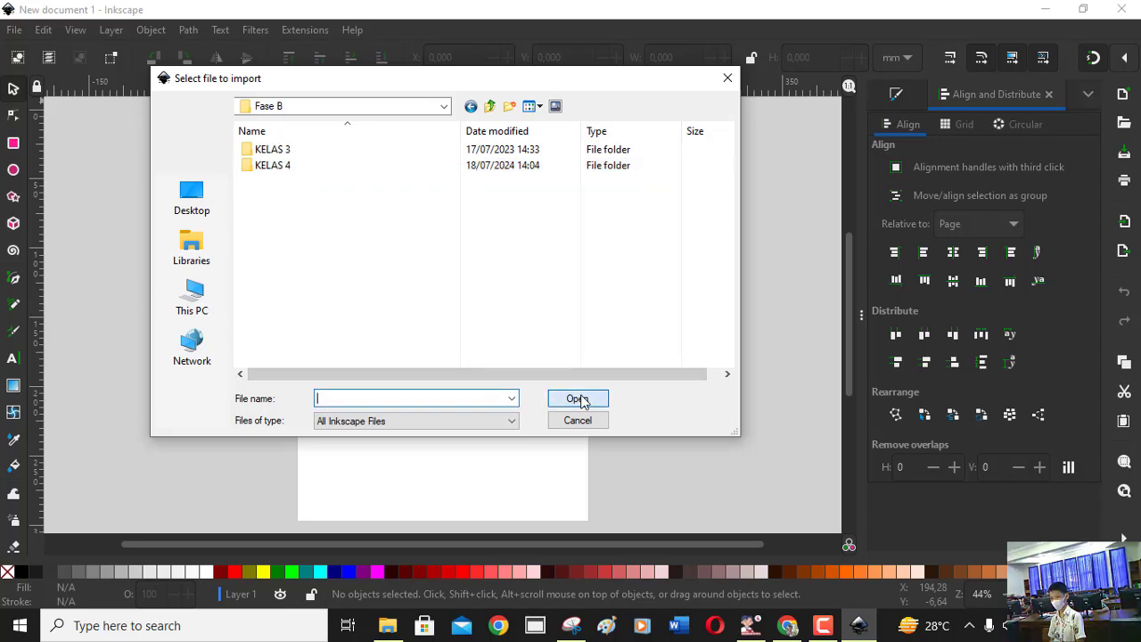
{"action": "left_click", "coordinate": [269, 170]}
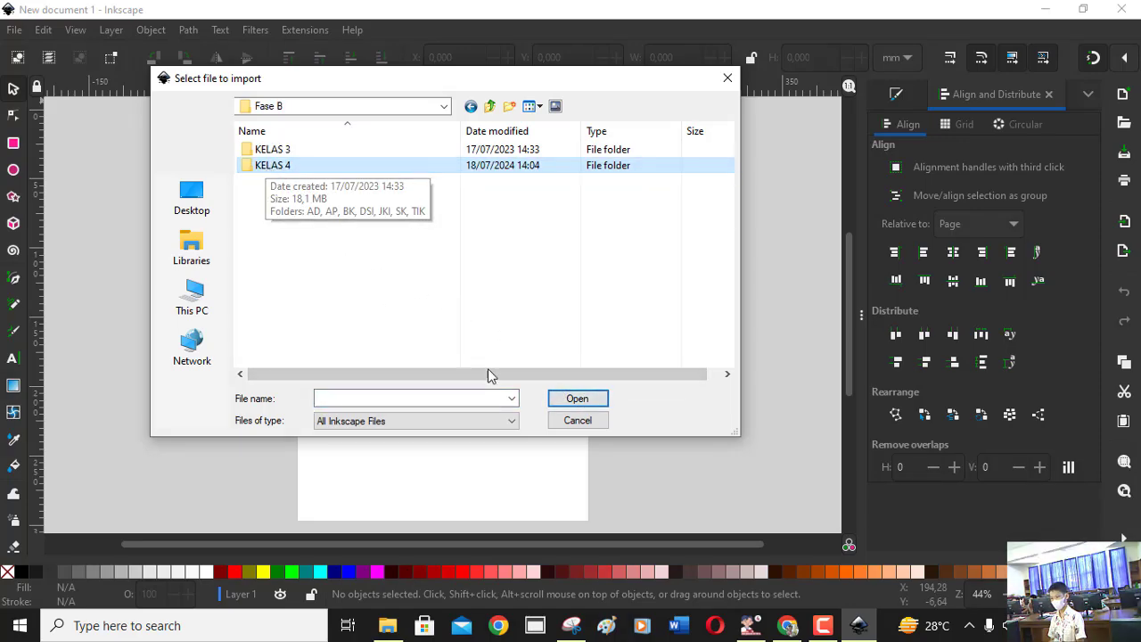
{"action": "left_click", "coordinate": [578, 399]}
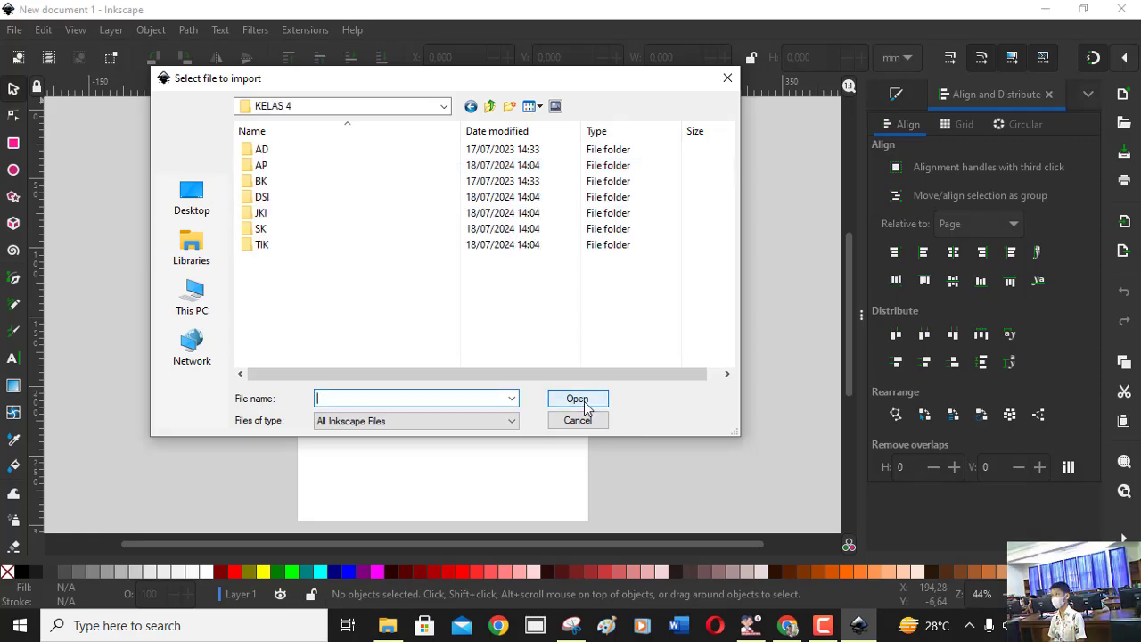
{"action": "left_click", "coordinate": [260, 246]}
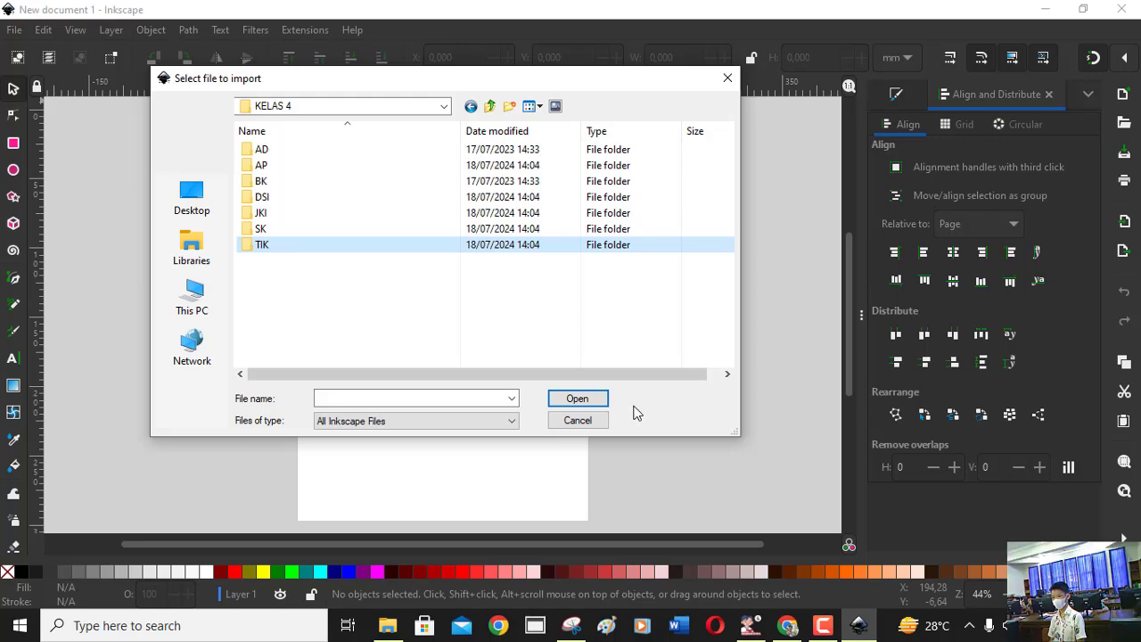
{"action": "left_click", "coordinate": [578, 399]}
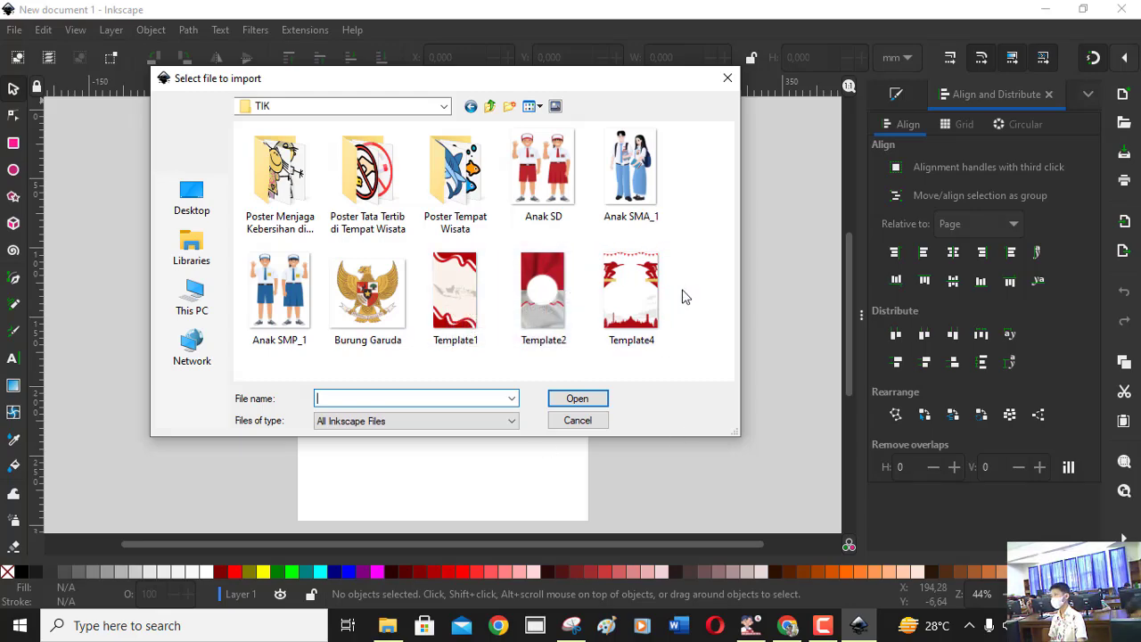
- Import the Template4 image and zoom out to see the whole oversized picture
{"action": "left_click", "coordinate": [635, 307]}
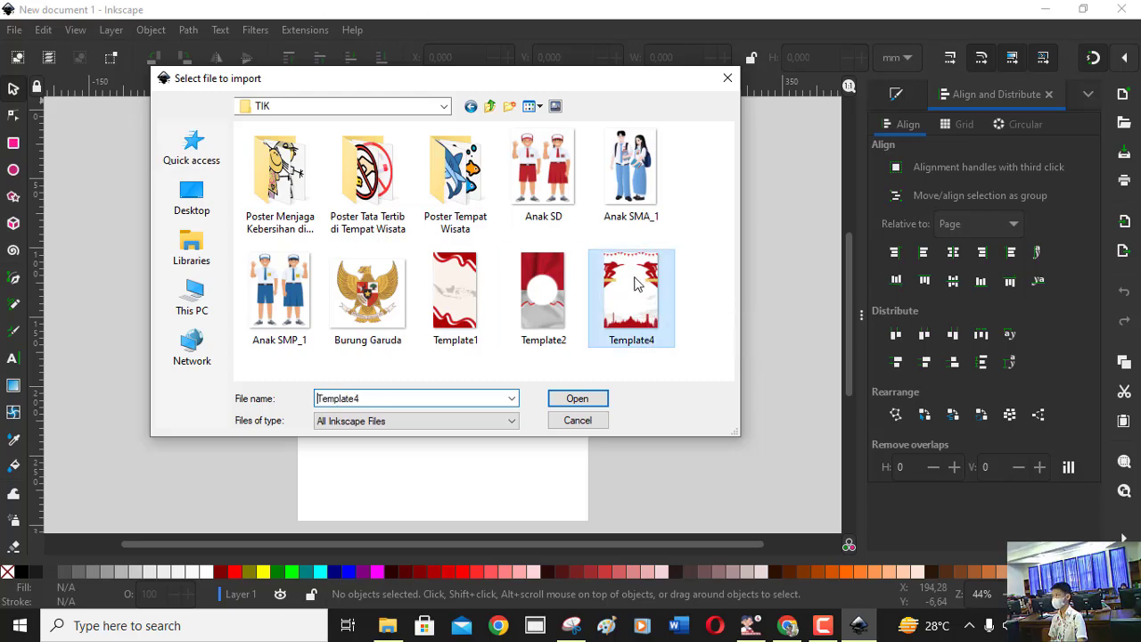
{"action": "left_click", "coordinate": [577, 400]}
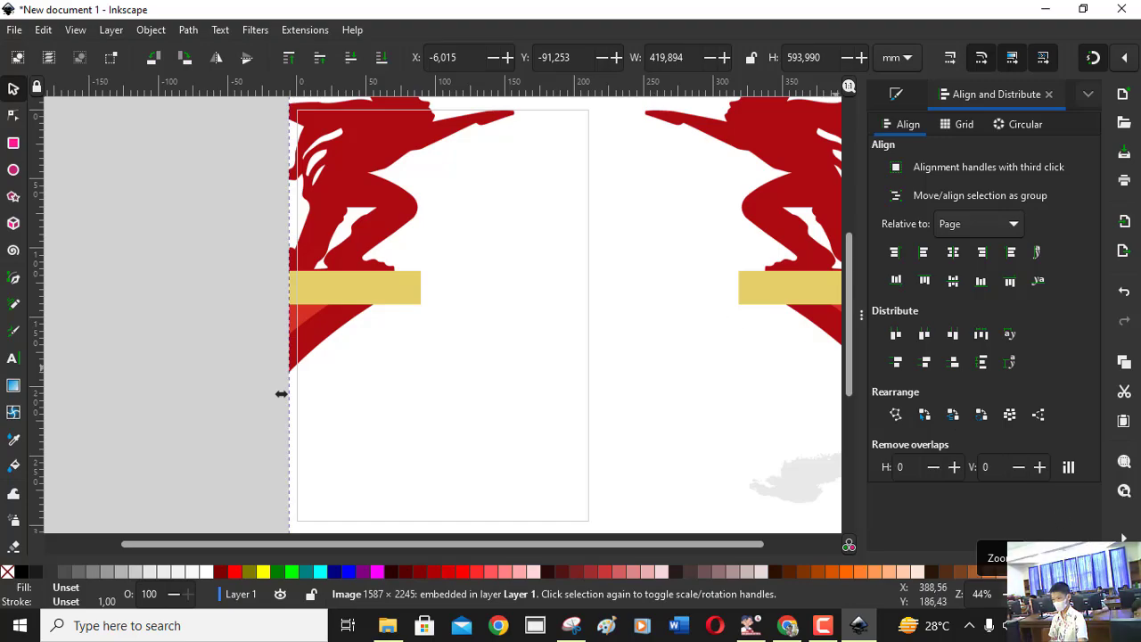
{"action": "scroll", "coordinate": [421, 312], "scroll_direction": "down", "scroll_amount": 1, "text": "ctrl"}
{"action": "scroll", "coordinate": [421, 312], "scroll_direction": "down", "scroll_amount": 1, "text": "ctrl"}
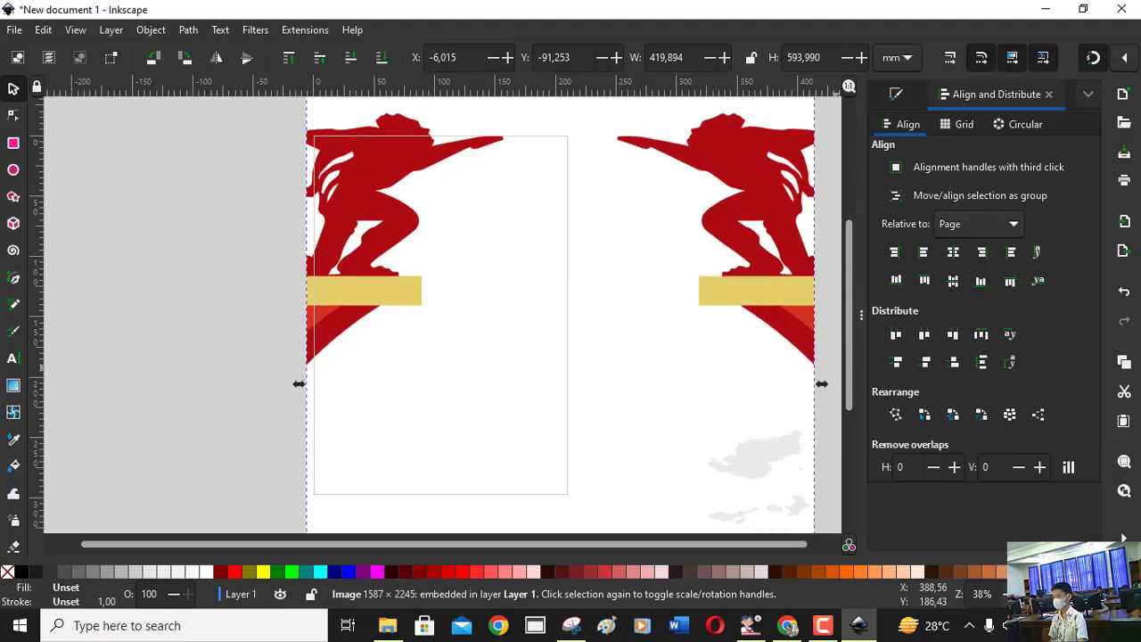
{"action": "scroll", "coordinate": [428, 315], "scroll_direction": "down", "scroll_amount": 1, "text": "ctrl"}
{"action": "scroll", "coordinate": [428, 315], "scroll_direction": "down", "scroll_amount": 1, "text": "ctrl"}
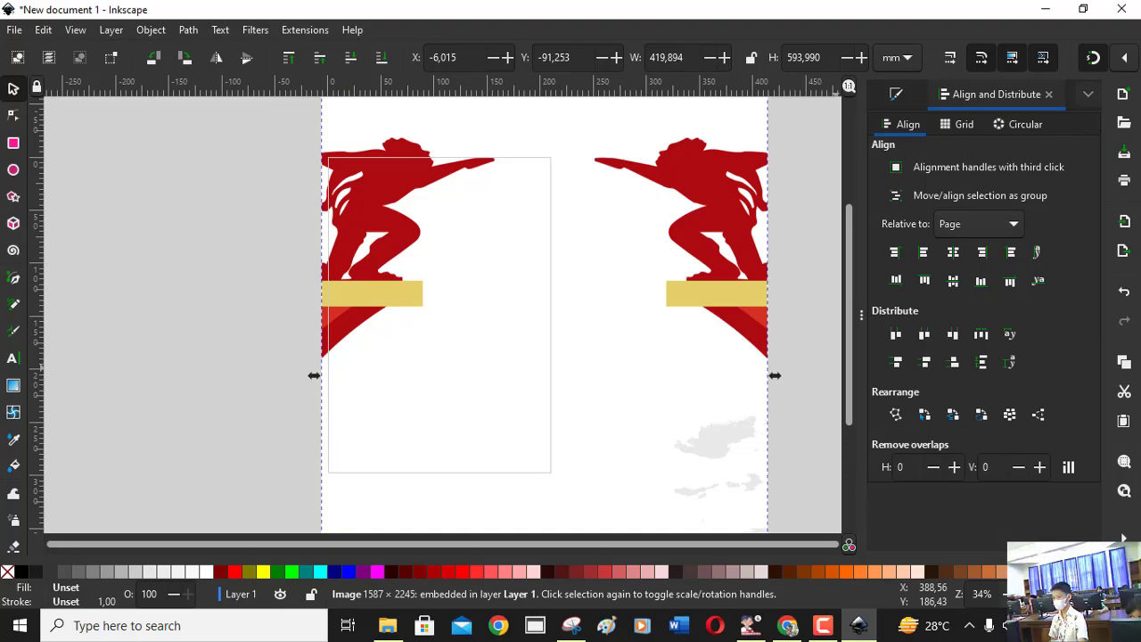
- Zoom out further and begin narrowing the background from its left scale handle
{"action": "scroll", "coordinate": [435, 311], "scroll_direction": "down", "scroll_amount": 1, "text": "ctrl"}
{"action": "scroll", "coordinate": [435, 310], "scroll_direction": "down", "scroll_amount": 1, "text": "ctrl"}
{"action": "scroll", "coordinate": [419, 303], "scroll_direction": "down", "scroll_amount": 1, "text": "ctrl"}
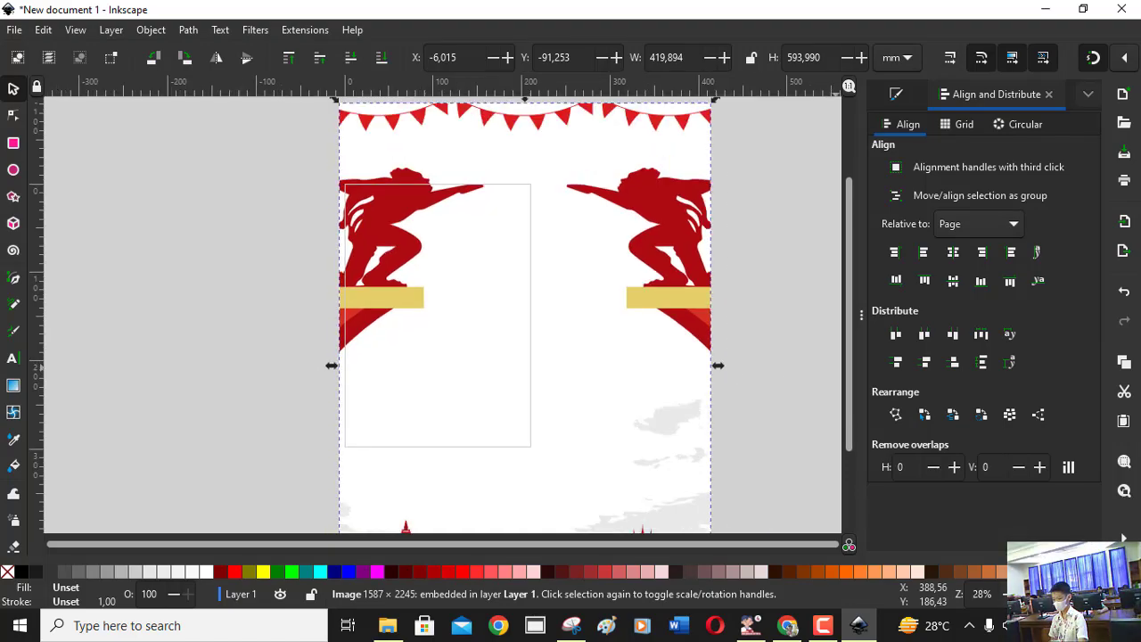
{"action": "scroll", "coordinate": [426, 298], "scroll_direction": "down", "scroll_amount": 1, "text": "ctrl"}
{"action": "scroll", "coordinate": [426, 298], "scroll_direction": "down", "scroll_amount": 1, "text": "ctrl"}
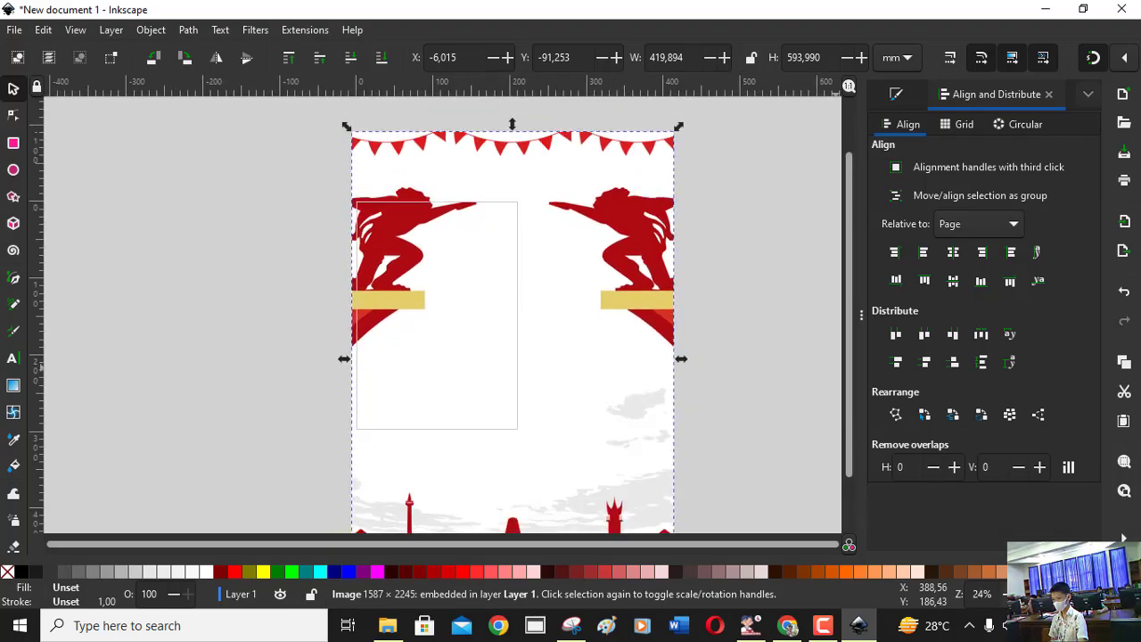
{"action": "scroll", "coordinate": [426, 299], "scroll_direction": "down", "scroll_amount": 1, "text": "ctrl"}
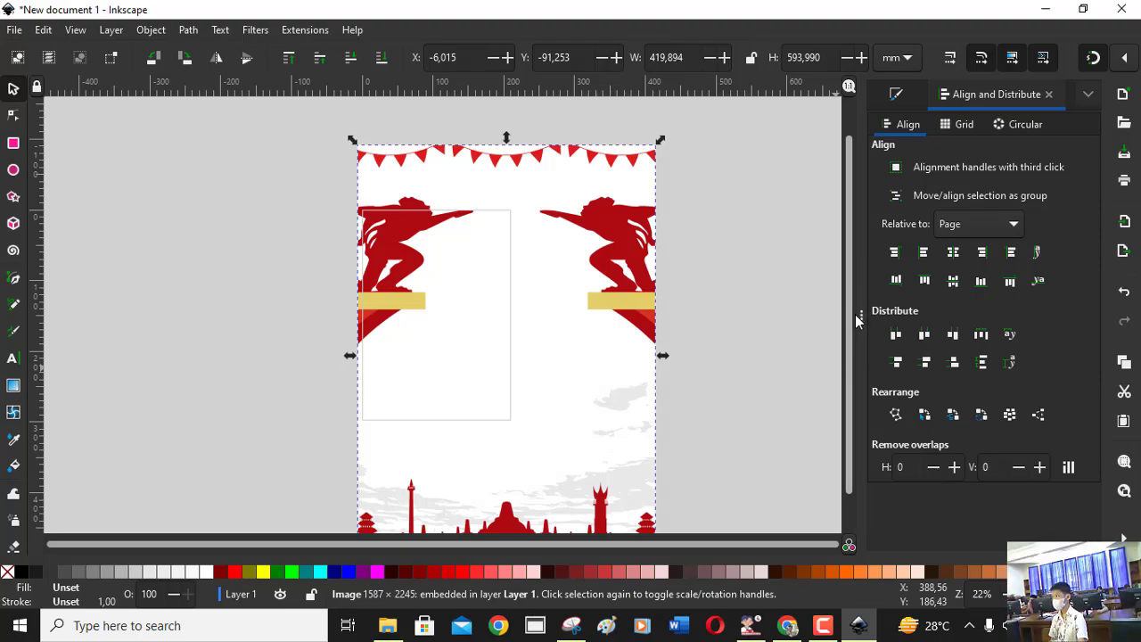
{"action": "left_click_drag", "start_coordinate": [851, 320], "coordinate": [863, 339]}
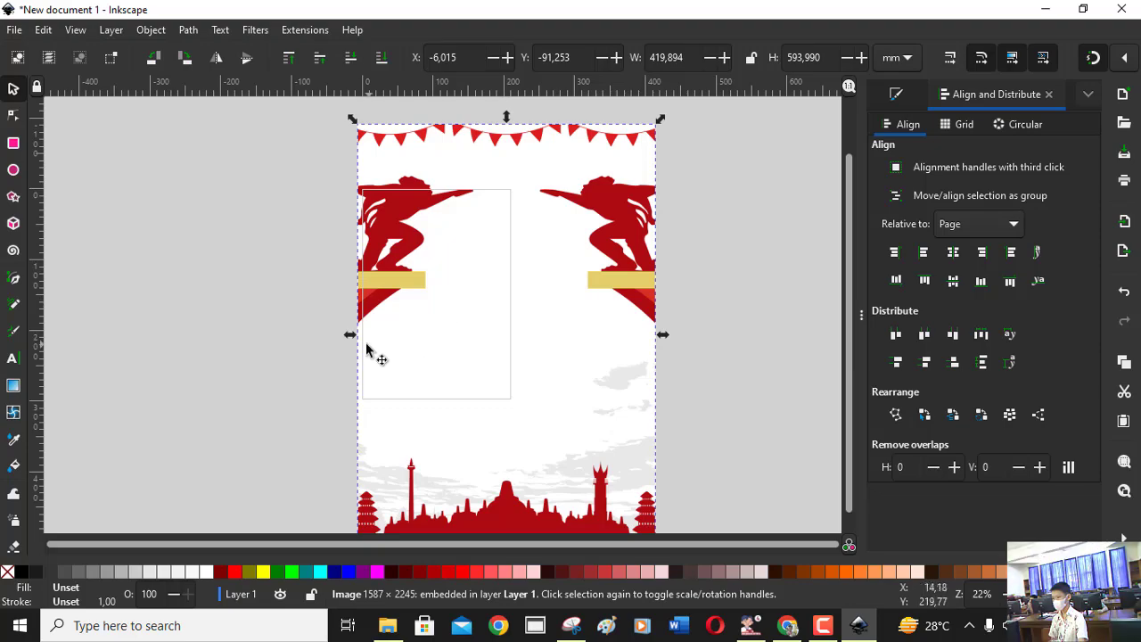
{"action": "left_click_drag", "start_coordinate": [351, 339], "coordinate": [358, 340]}
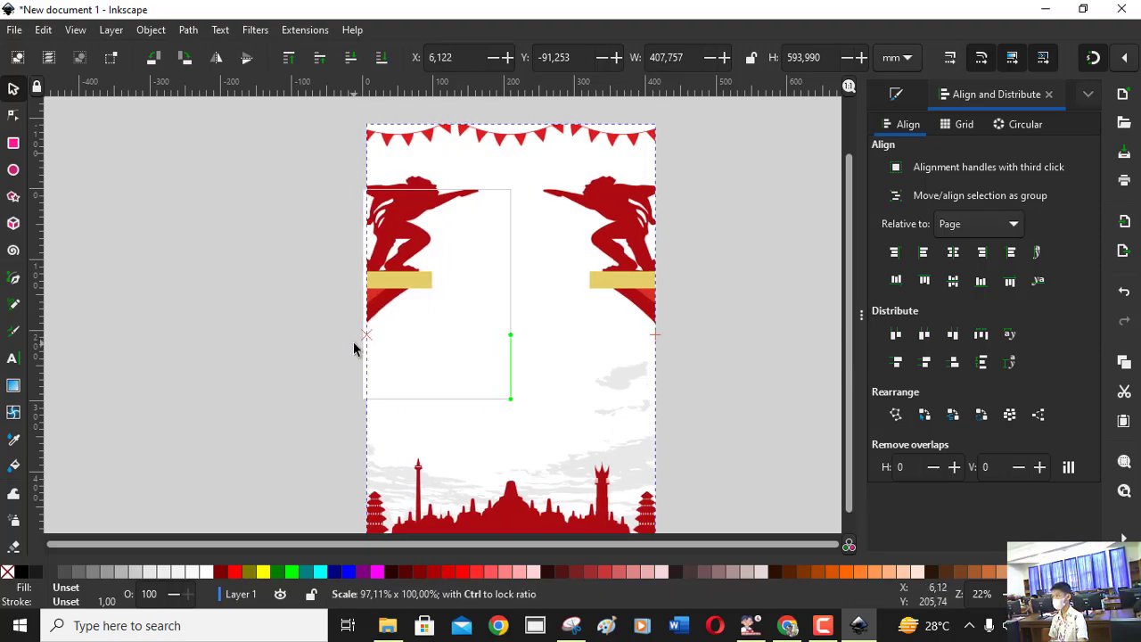
{"action": "left_click_drag", "start_coordinate": [355, 343], "coordinate": [350, 344]}
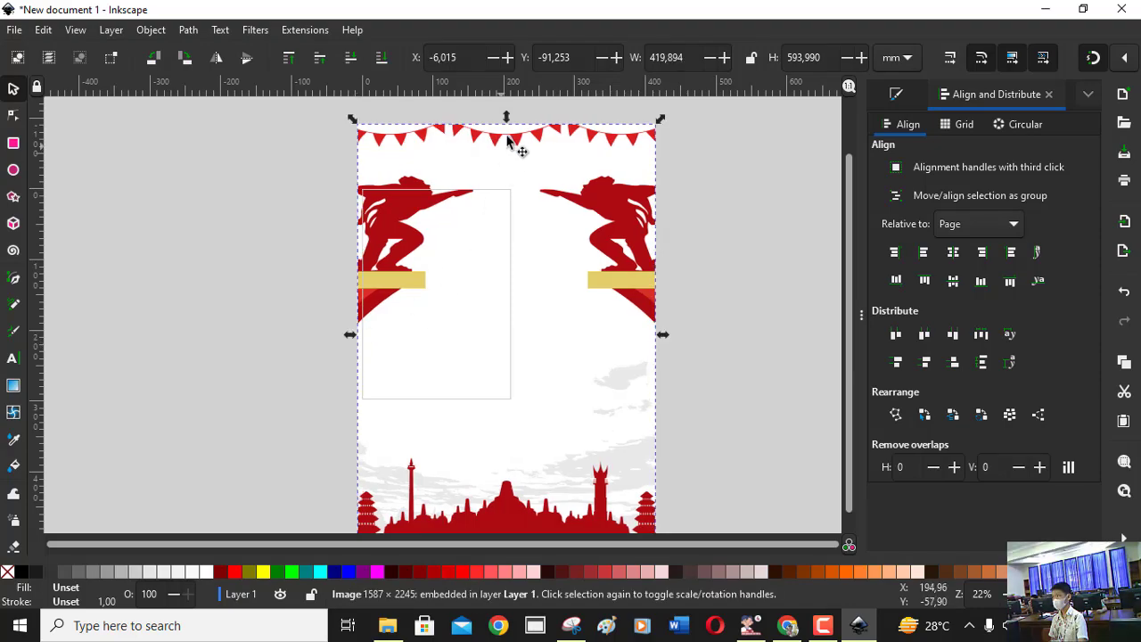
- Drag the top, right, left and bottom edges to fit X 0, Y 0, 210 × 297 mm
{"action": "left_click_drag", "start_coordinate": [507, 120], "coordinate": [501, 188]}
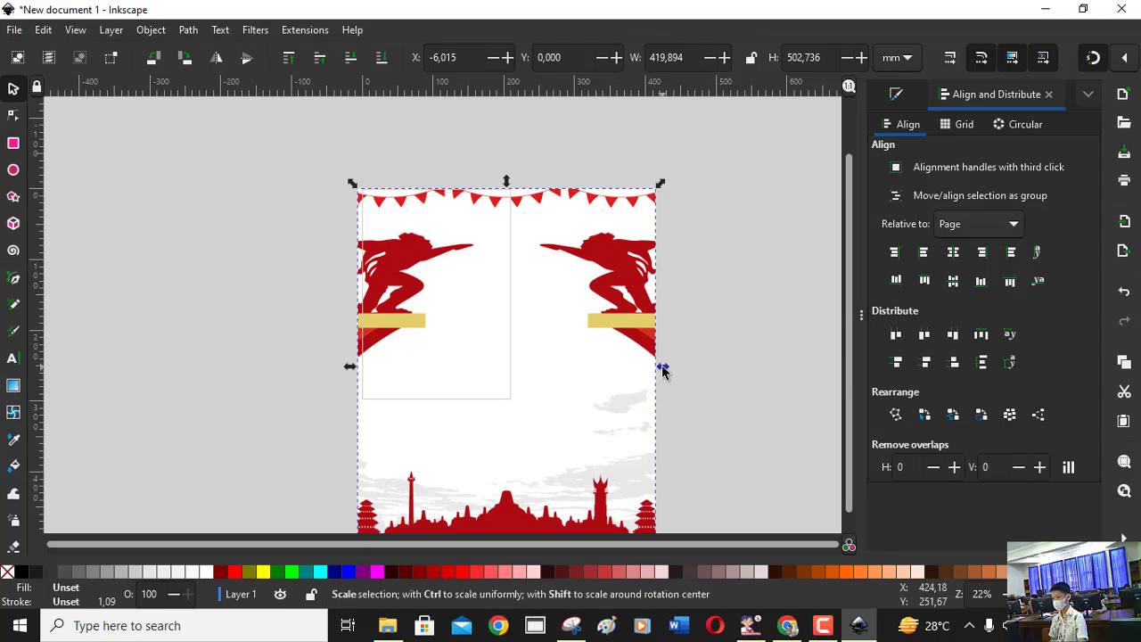
{"action": "left_click_drag", "start_coordinate": [661, 369], "coordinate": [518, 358]}
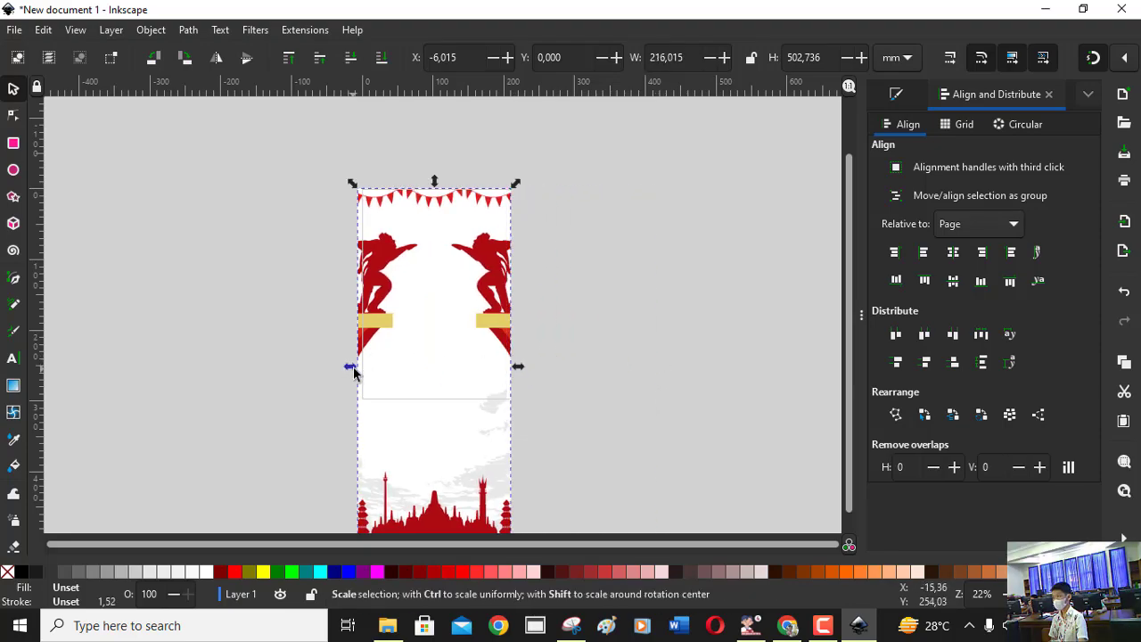
{"action": "left_click_drag", "start_coordinate": [351, 372], "coordinate": [356, 375]}
{"action": "left_click_drag", "start_coordinate": [850, 285], "coordinate": [841, 309]}
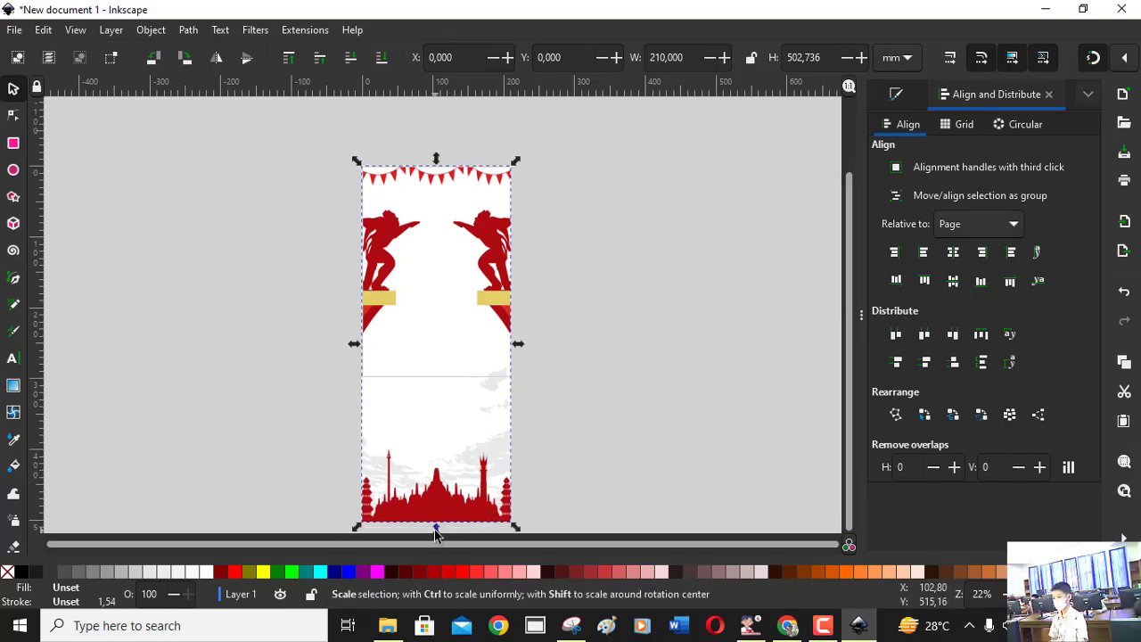
{"action": "left_click_drag", "start_coordinate": [436, 530], "coordinate": [447, 391]}
{"action": "left_click", "coordinate": [706, 322]}
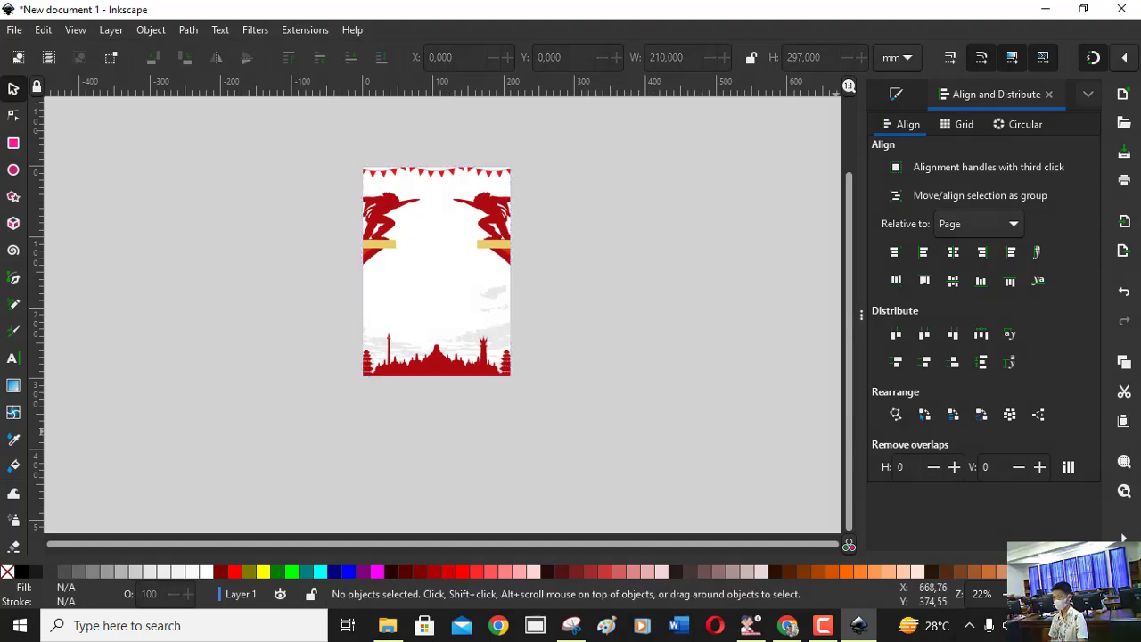
- Zoom in, put the background in rotate/skew mode, skew it, then undo the skew
{"action": "key", "text": "plus"}
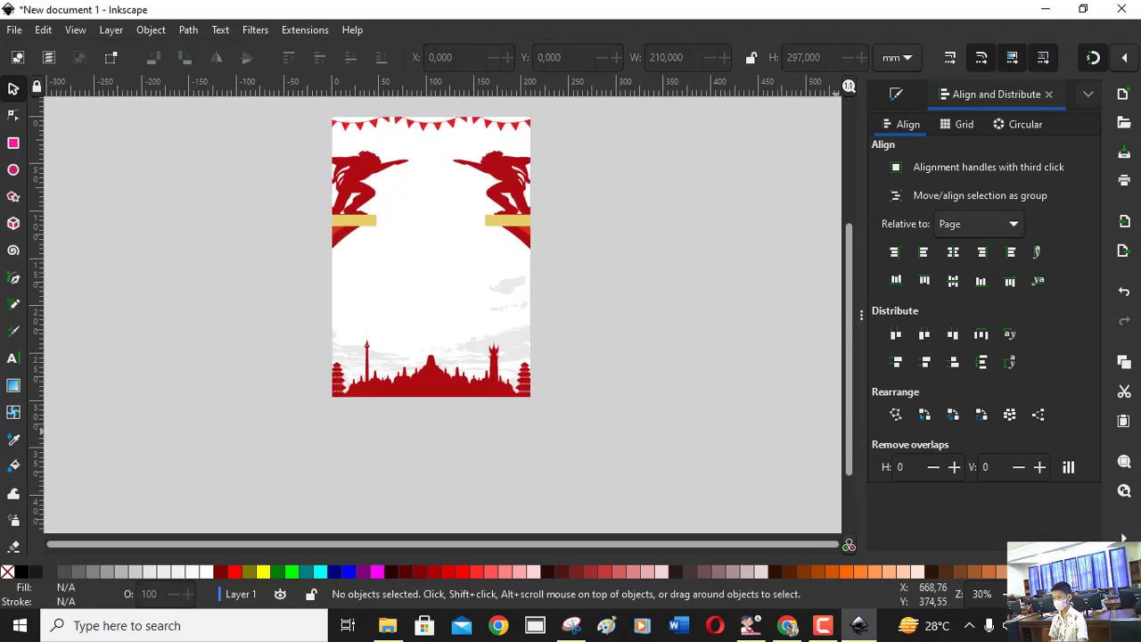
{"action": "scroll", "coordinate": [848, 324], "scroll_direction": "up", "scroll_amount": 3}
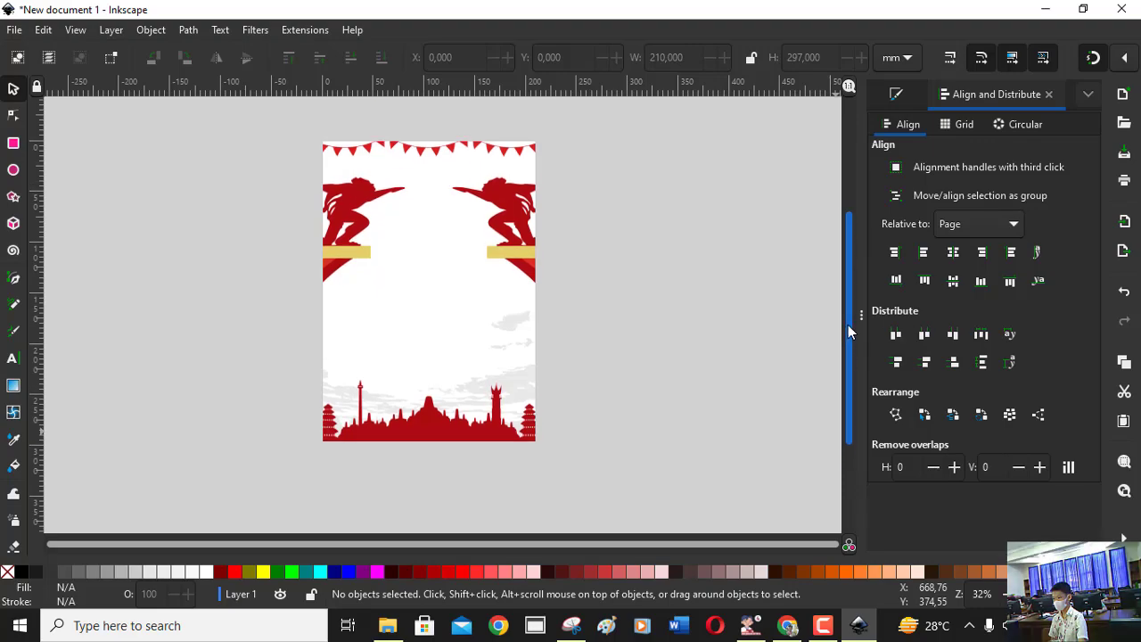
{"action": "key", "text": "plus"}
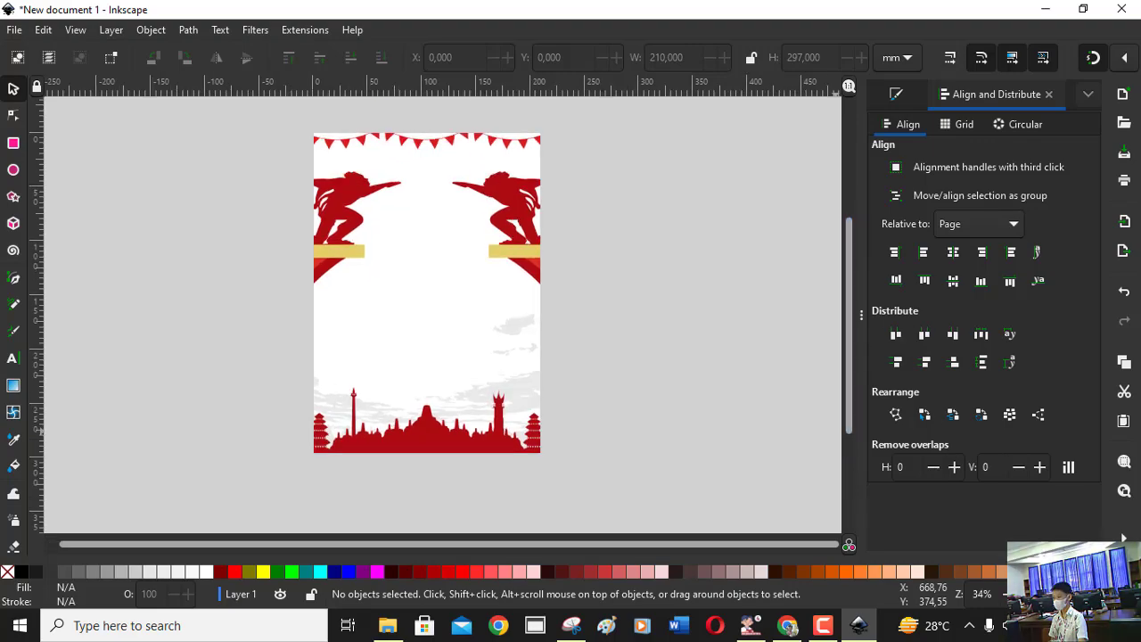
{"action": "left_click", "coordinate": [328, 143]}
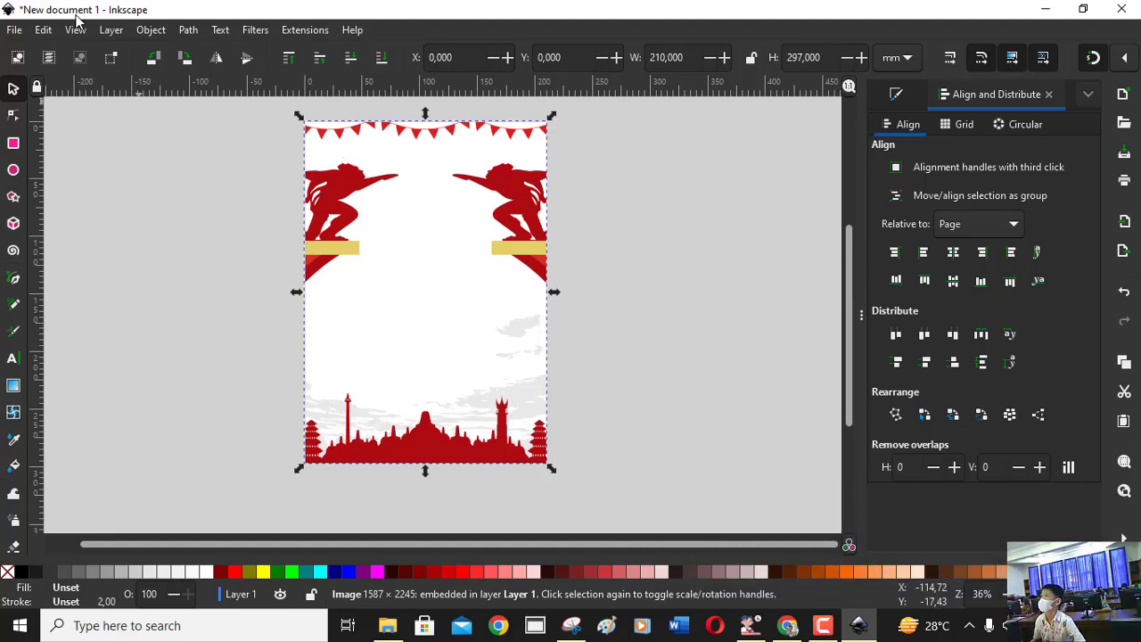
{"action": "left_click", "coordinate": [396, 243]}
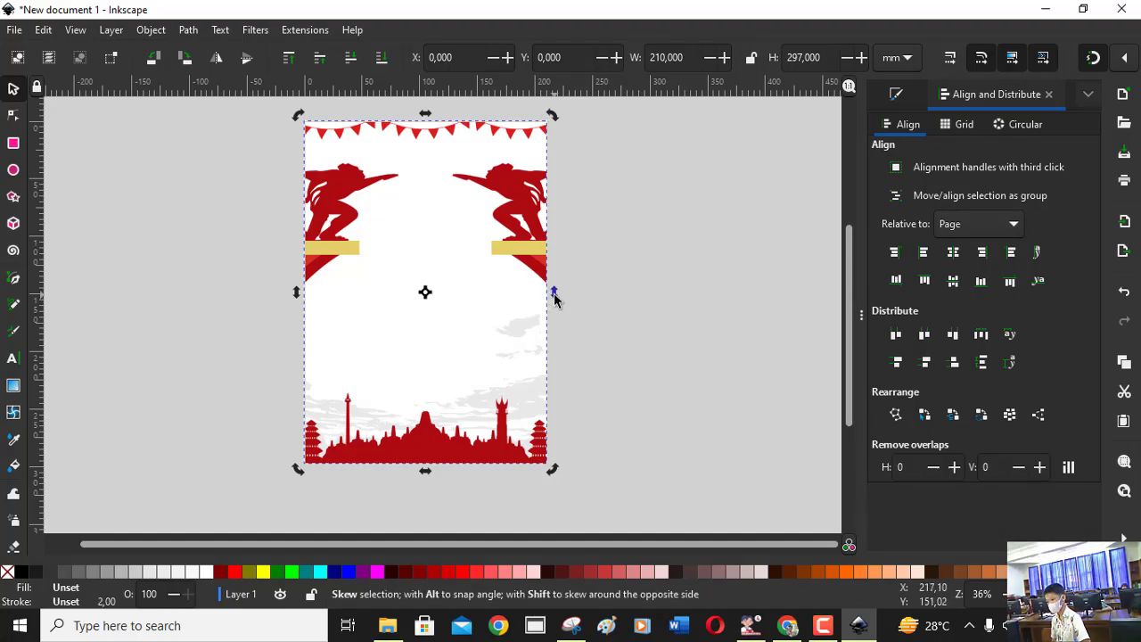
{"action": "left_click_drag", "start_coordinate": [554, 292], "coordinate": [550, 348]}
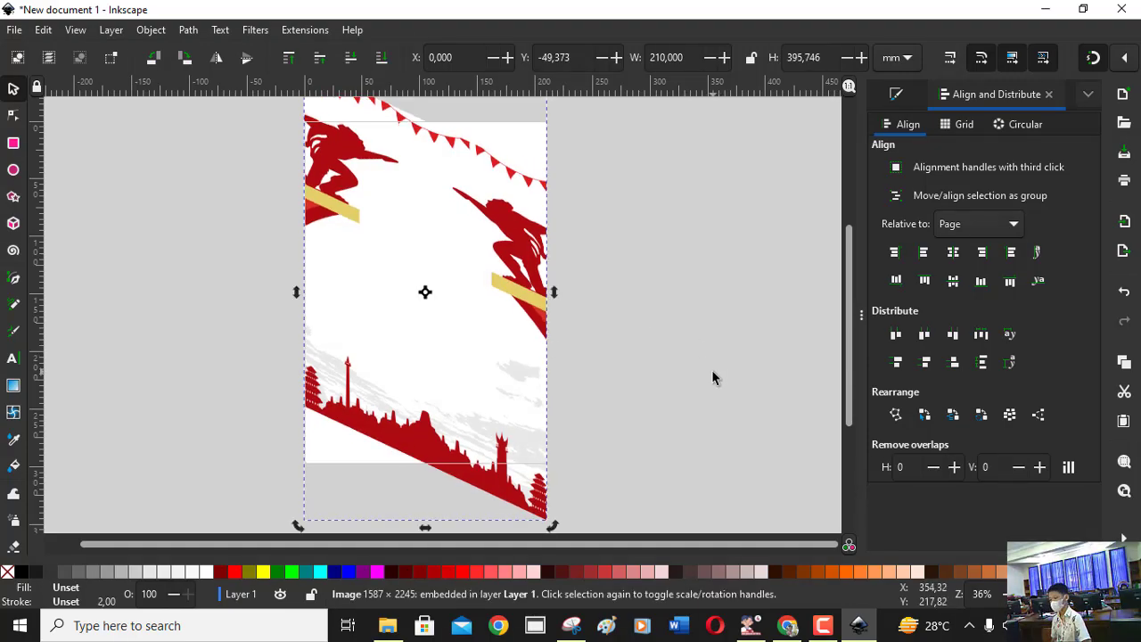
{"action": "key", "text": "ctrl+z"}
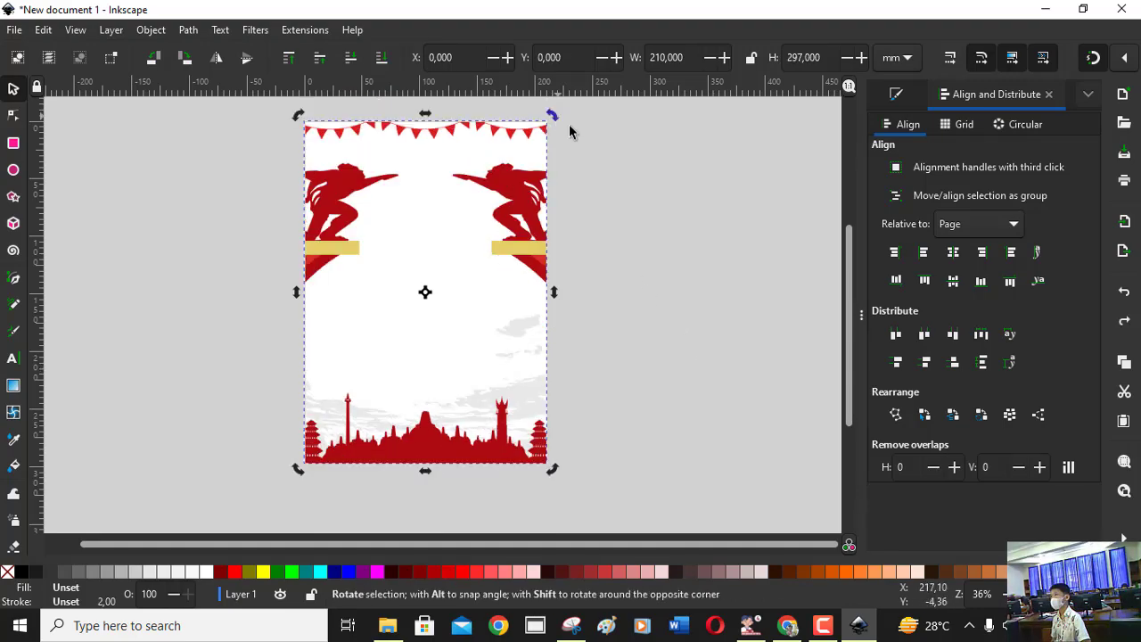
- Rotate the background about 40 degrees, undo it, restore scale handles and deselect
{"action": "left_click_drag", "start_coordinate": [570, 126], "coordinate": [746, 312]}
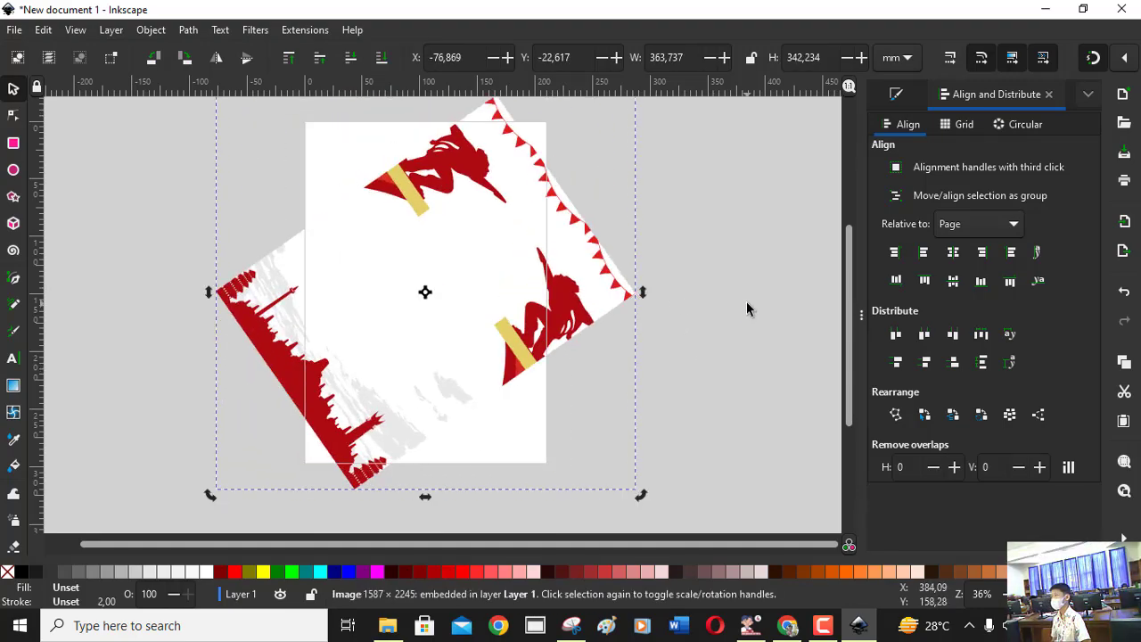
{"action": "key", "text": "ctrl+z"}
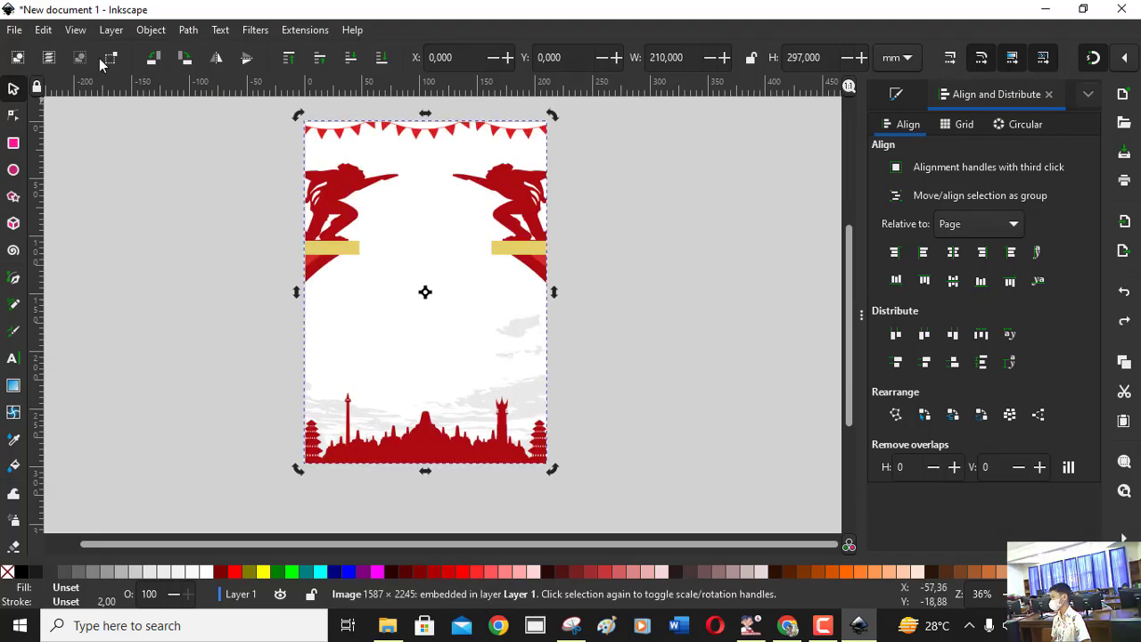
{"action": "left_click", "coordinate": [44, 30]}
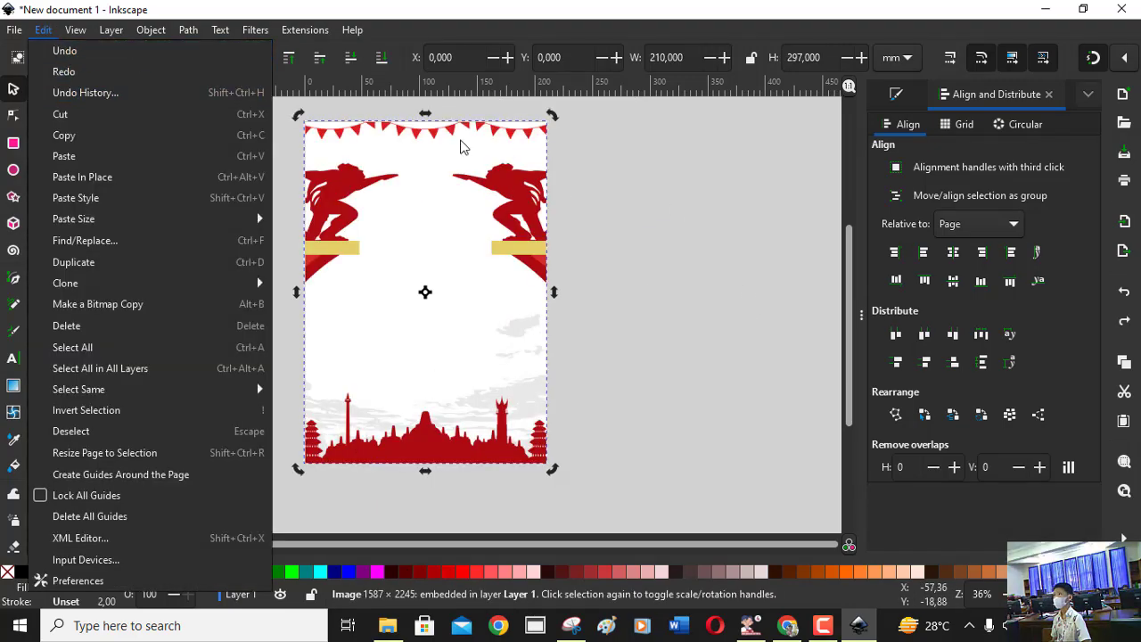
{"action": "left_click", "coordinate": [596, 172]}
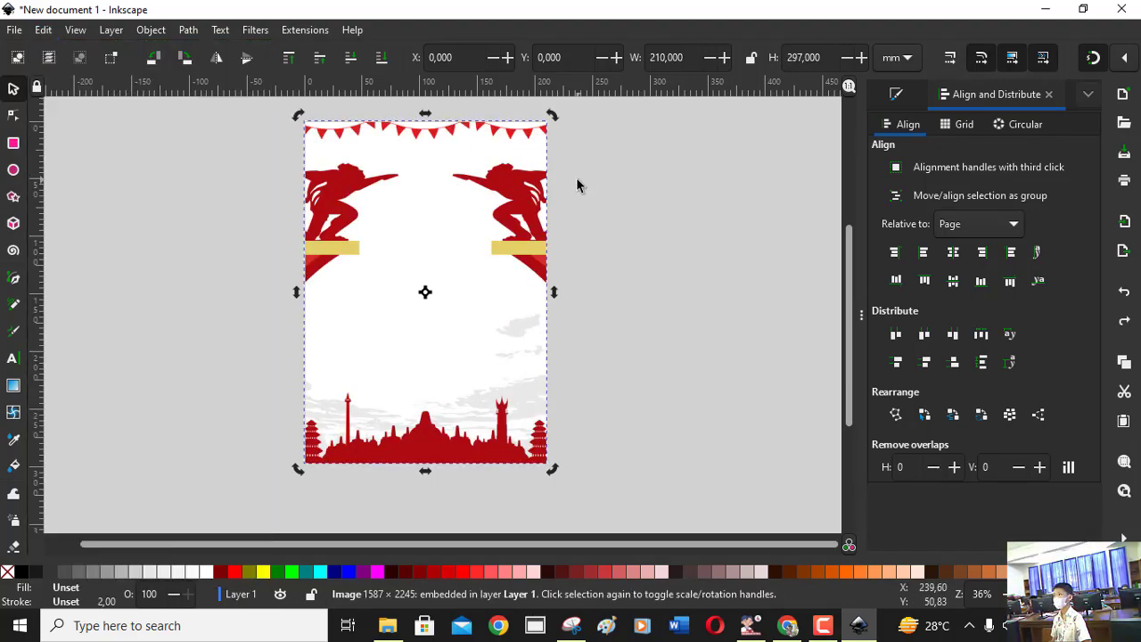
{"action": "left_click", "coordinate": [422, 157]}
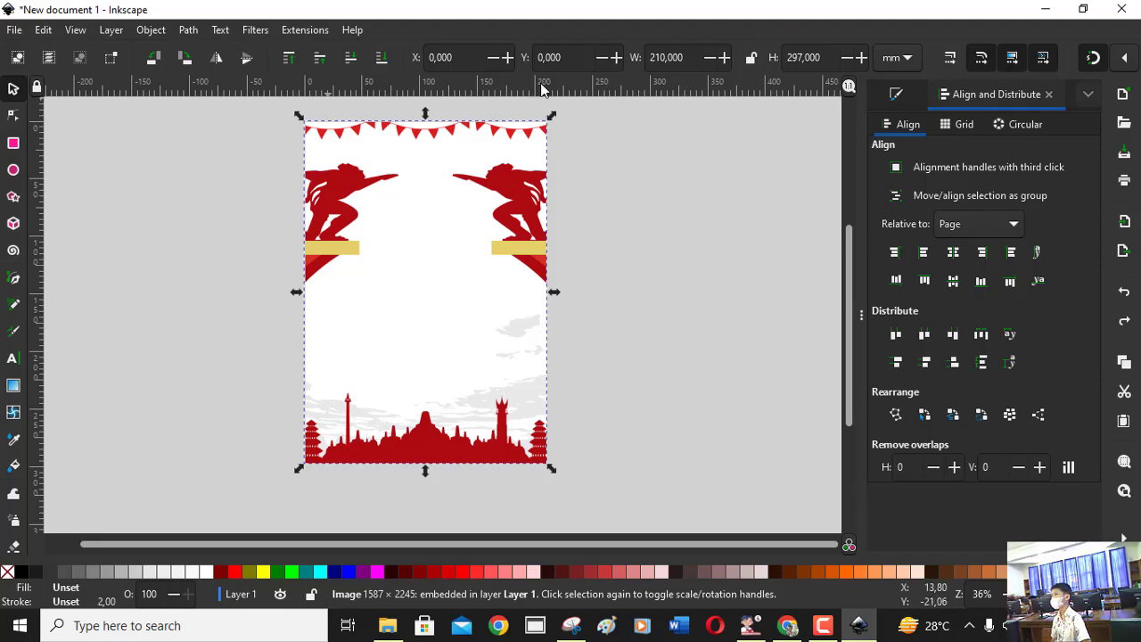
{"action": "key", "text": "Escape"}
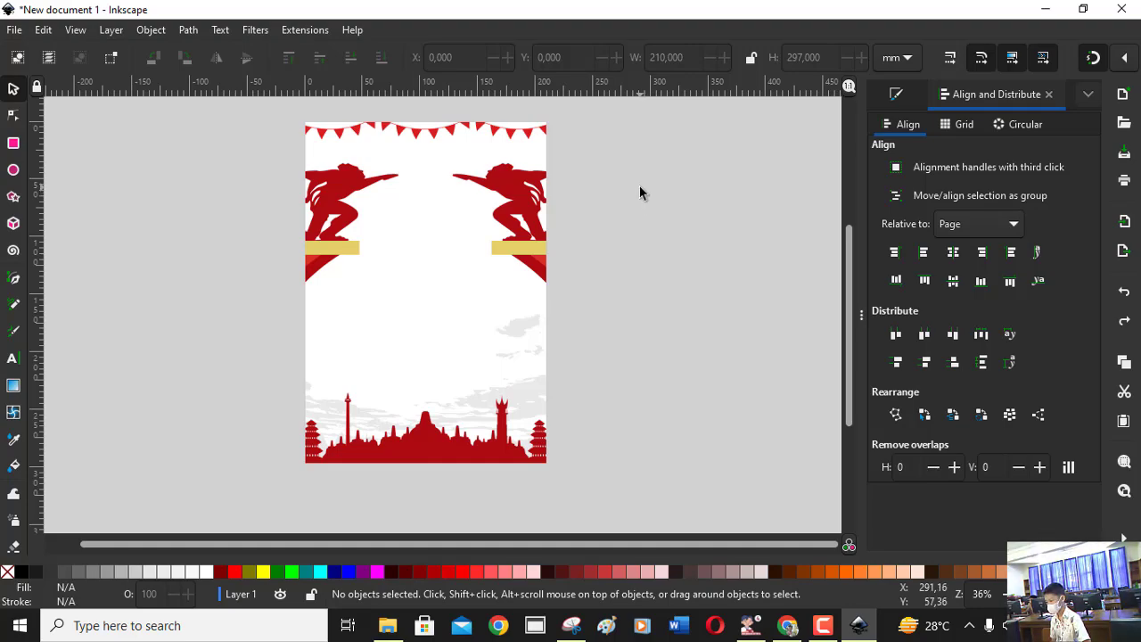
- Import the Burung Garuda picture into the poster document
{"action": "left_click", "coordinate": [513, 208]}
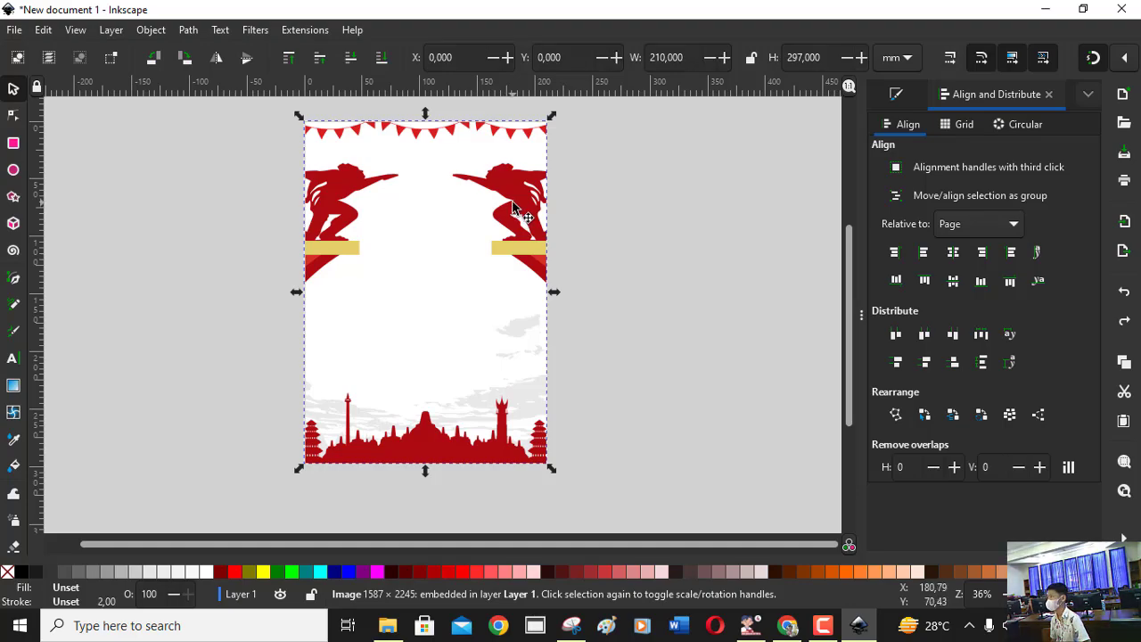
{"action": "left_click", "coordinate": [593, 198]}
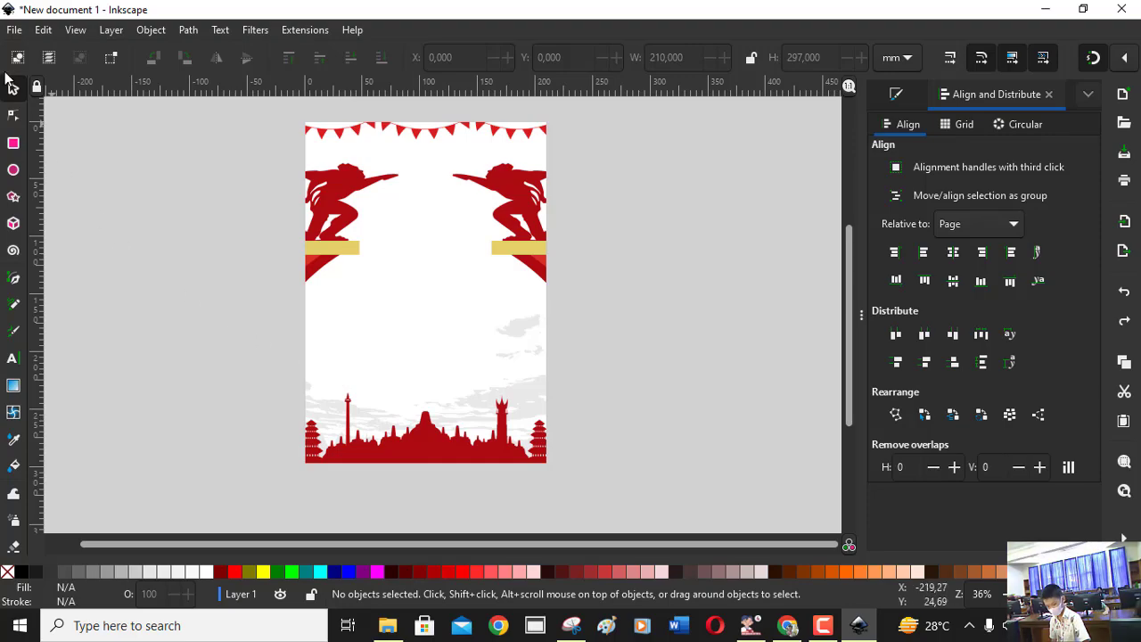
{"action": "left_click", "coordinate": [13, 32]}
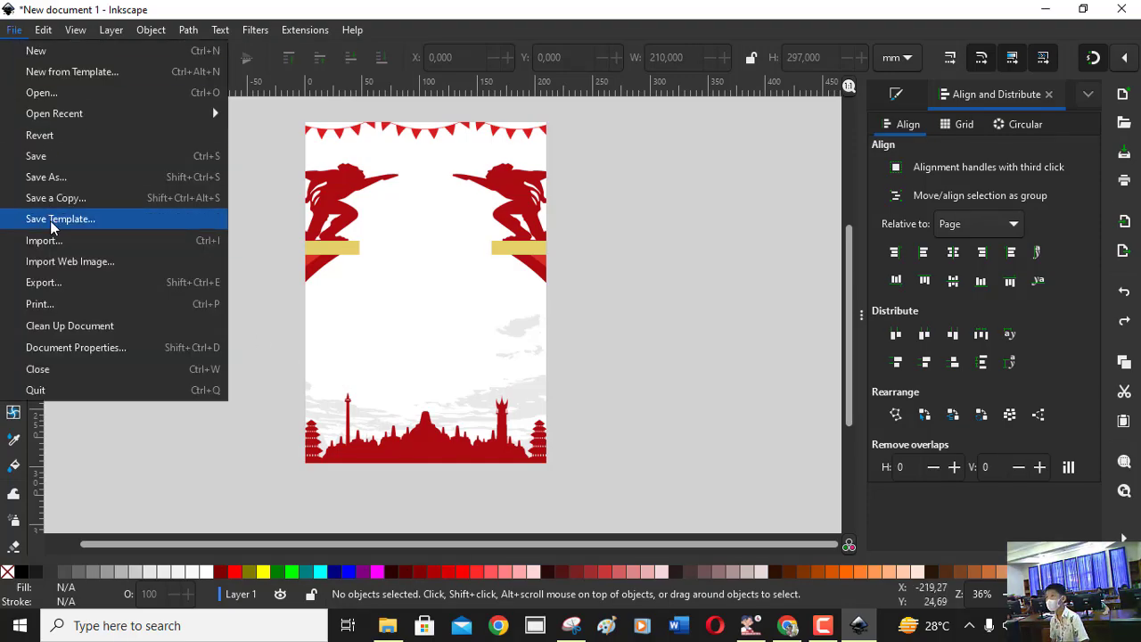
{"action": "left_click", "coordinate": [42, 240]}
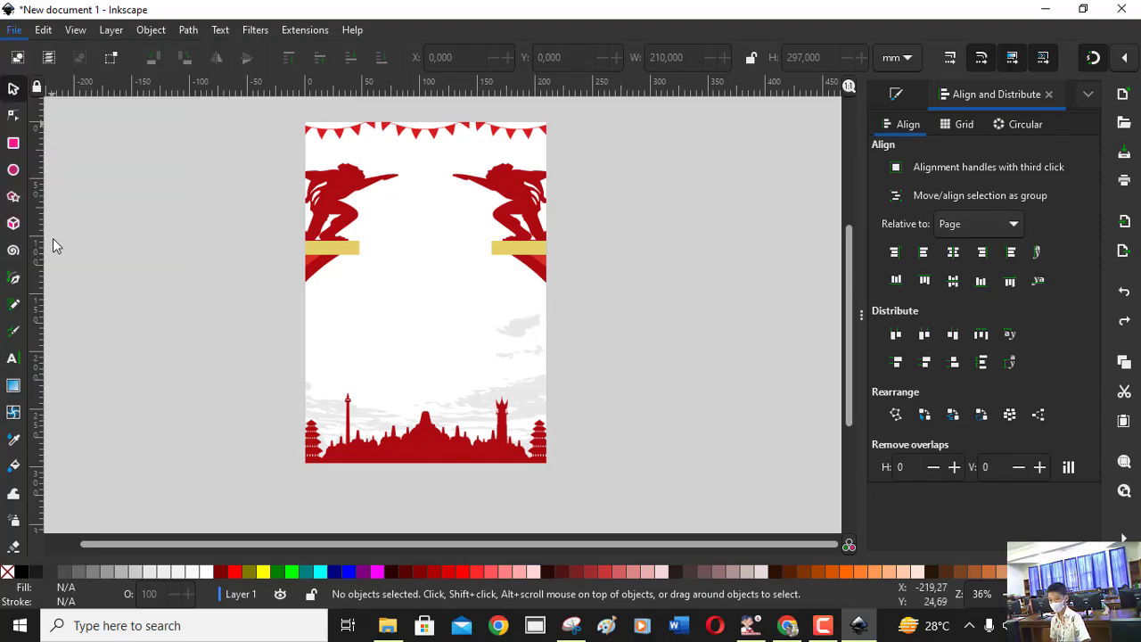
{"action": "left_click", "coordinate": [395, 305]}
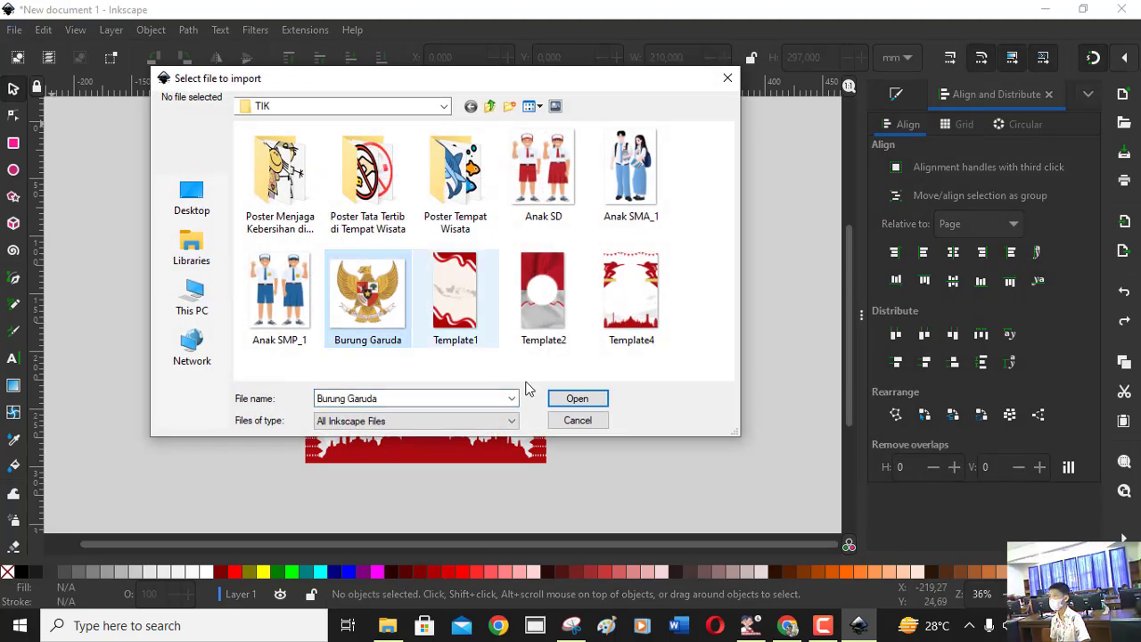
{"action": "left_click", "coordinate": [577, 403]}
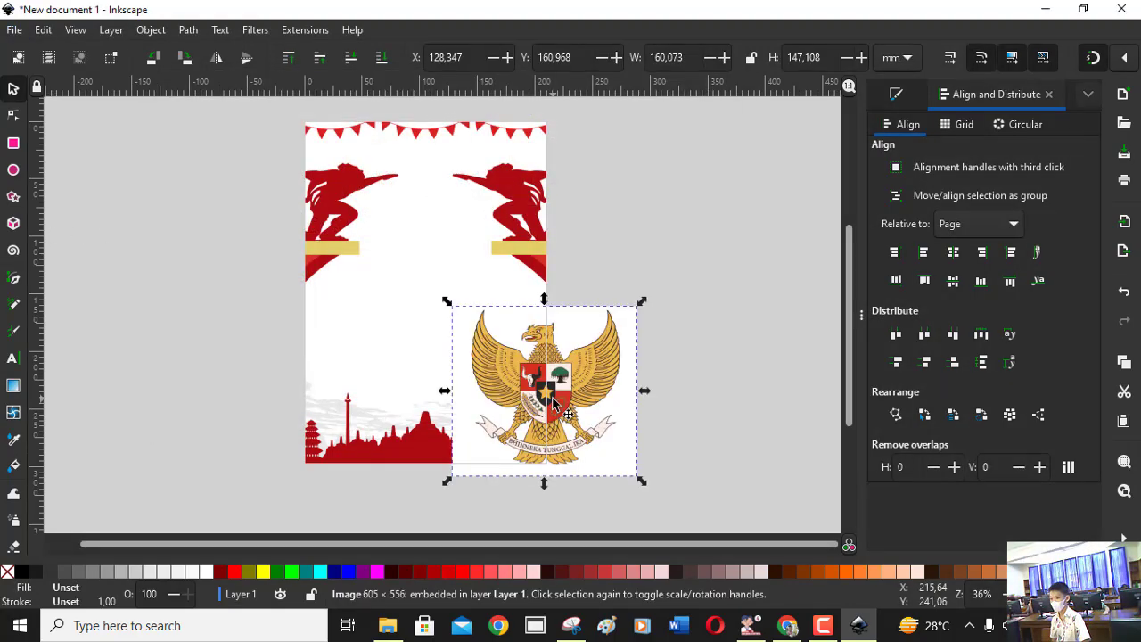
- Shrink the Garuda emblem to about 80 × 70 mm and centre it at the poster's top
{"action": "left_click_drag", "start_coordinate": [564, 389], "coordinate": [455, 230]}
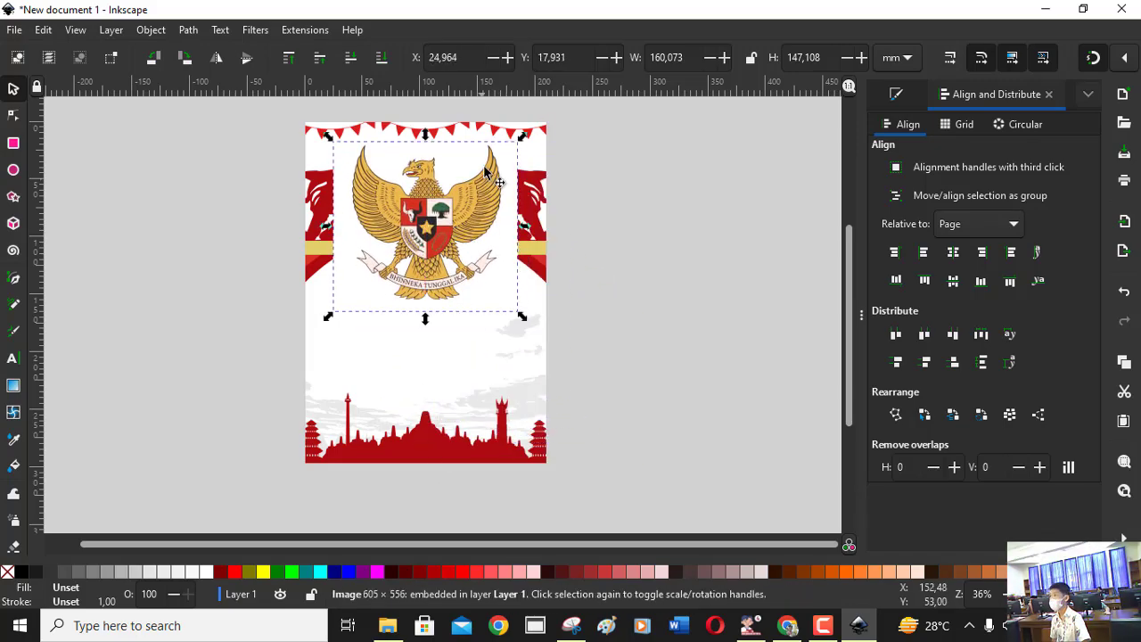
{"action": "left_click_drag", "start_coordinate": [520, 139], "coordinate": [432, 229]}
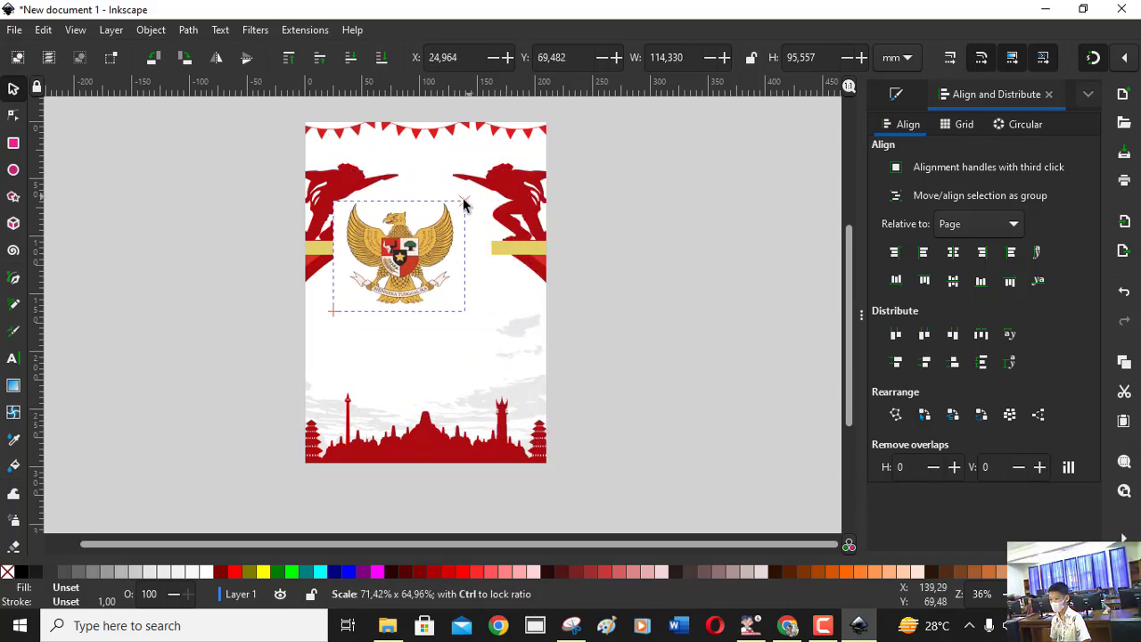
{"action": "left_click_drag", "start_coordinate": [387, 284], "coordinate": [435, 236]}
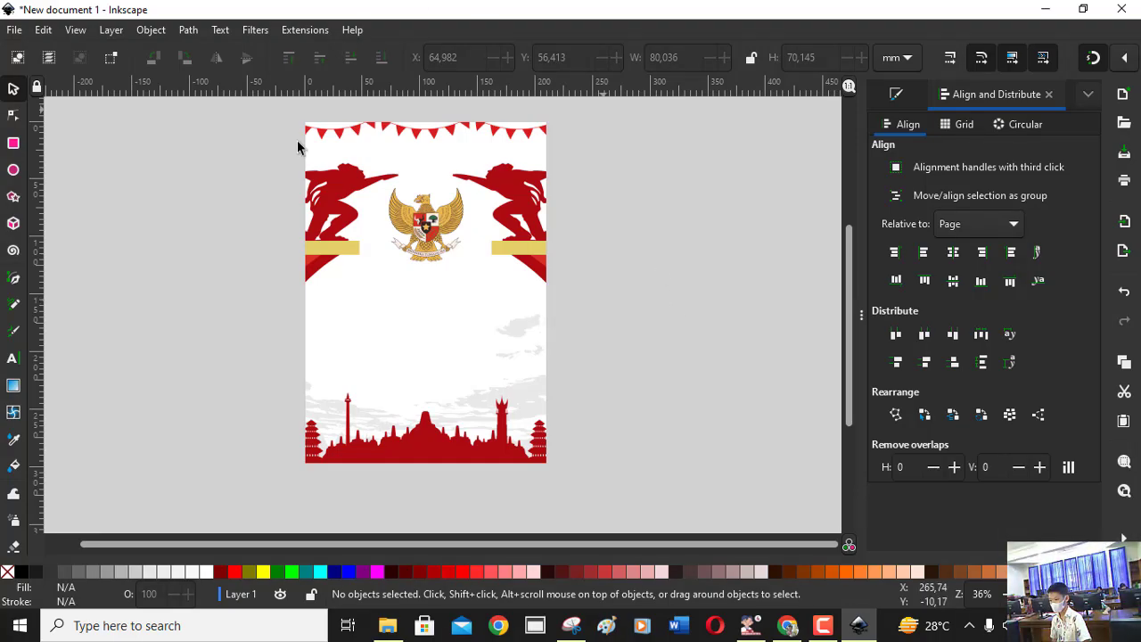
{"action": "left_click", "coordinate": [426, 223]}
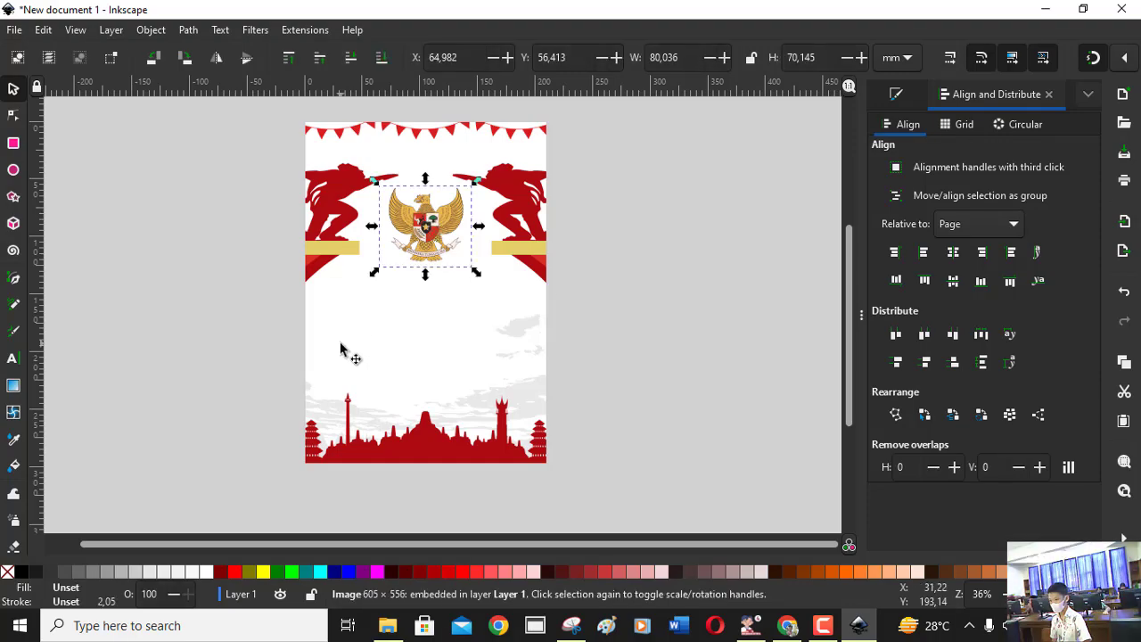
- Clear the selection, zoom in slightly, and switch to the Text tool with Sunday Sport 48 pt
{"action": "left_click", "coordinate": [342, 348]}
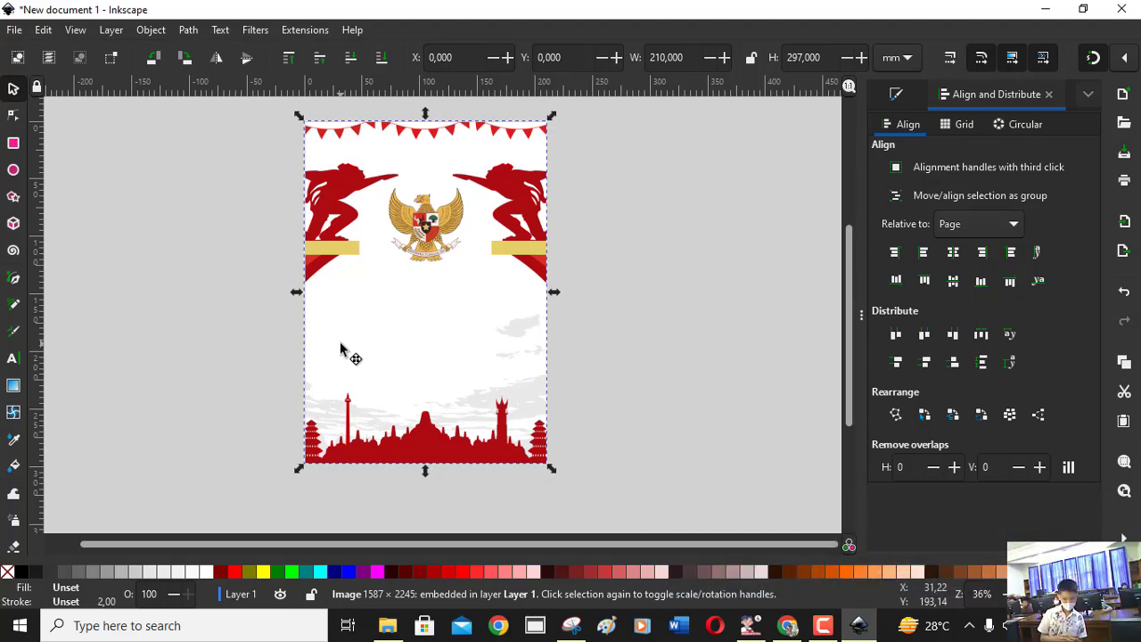
{"action": "left_click", "coordinate": [654, 242]}
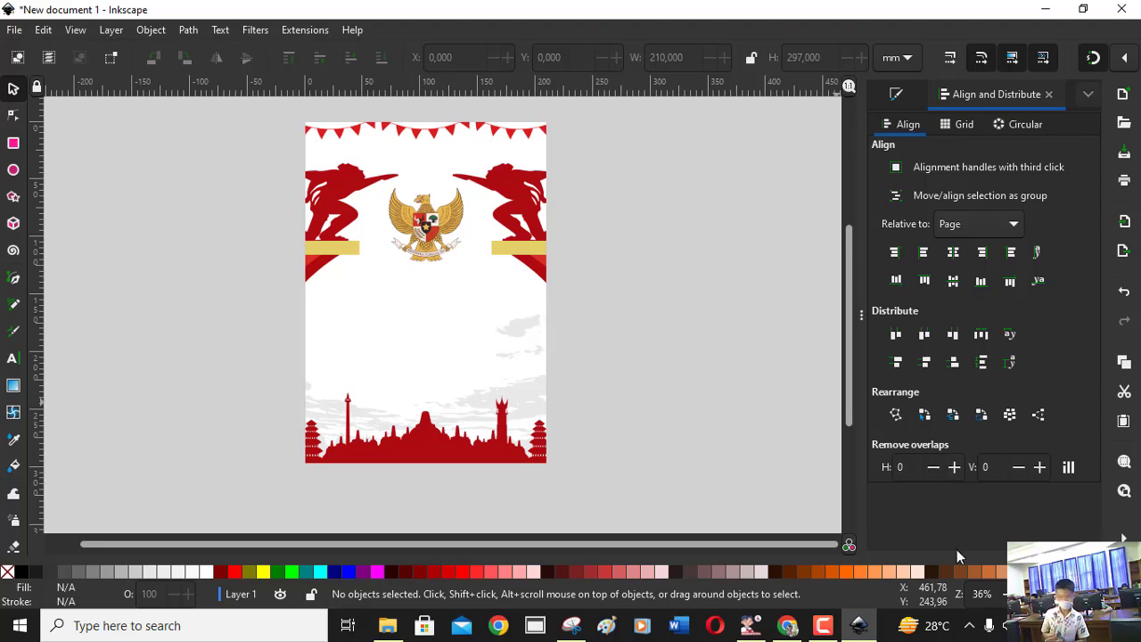
{"action": "scroll", "coordinate": [981, 594], "scroll_direction": "up", "scroll_amount": 1}
{"action": "scroll", "coordinate": [981, 594], "scroll_direction": "up", "scroll_amount": 1}
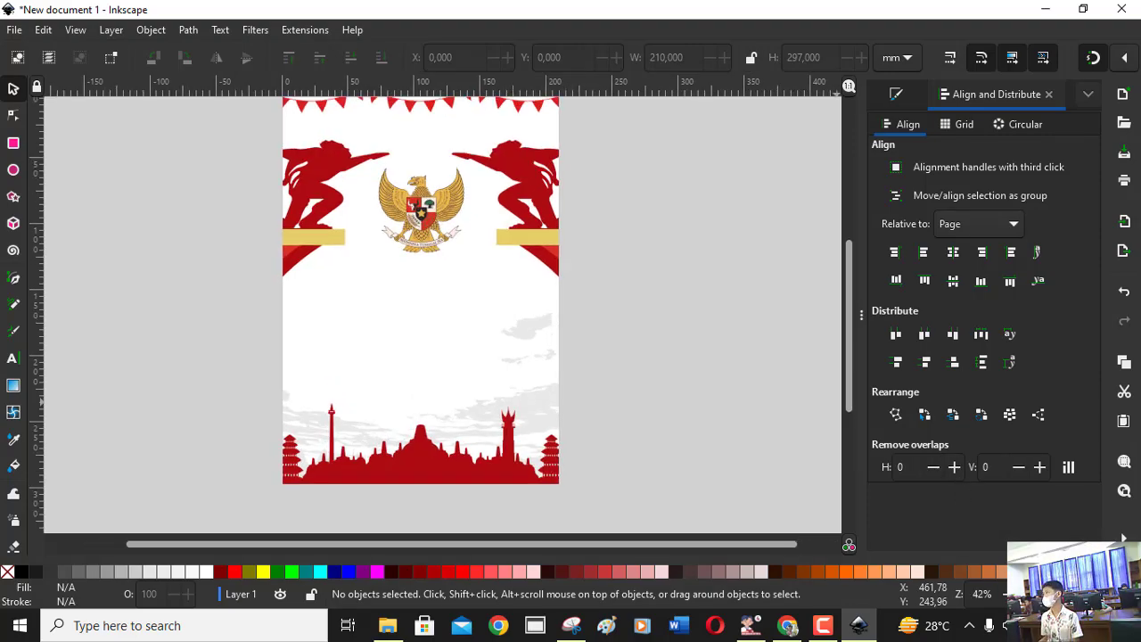
{"action": "left_click_drag", "start_coordinate": [850, 336], "coordinate": [850, 330]}
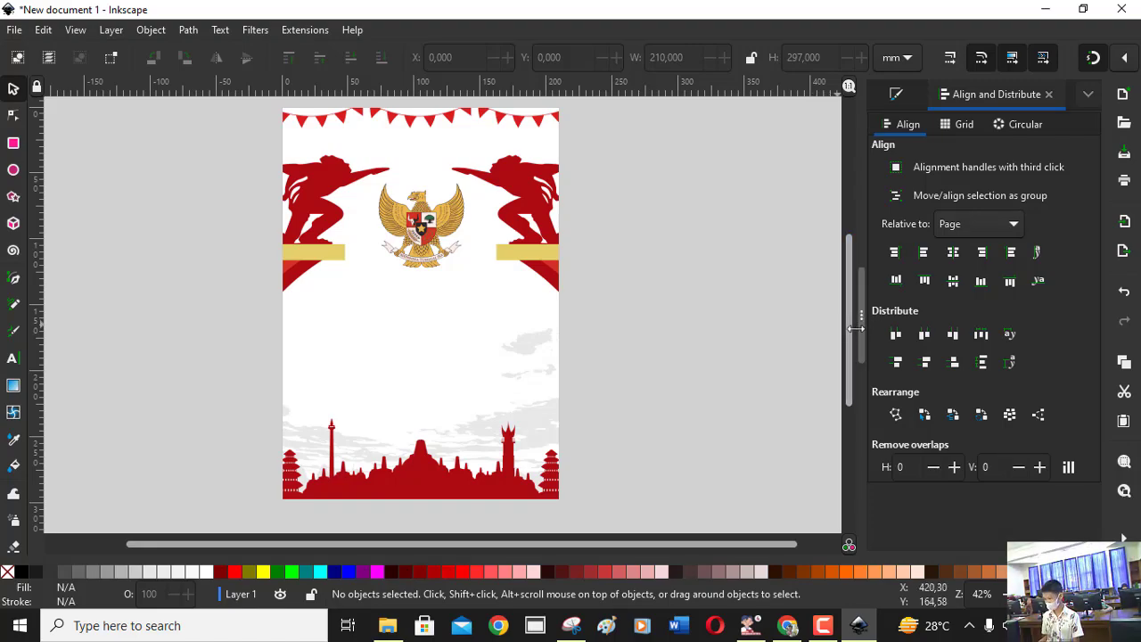
{"action": "left_click_drag", "start_coordinate": [848, 332], "coordinate": [847, 329]}
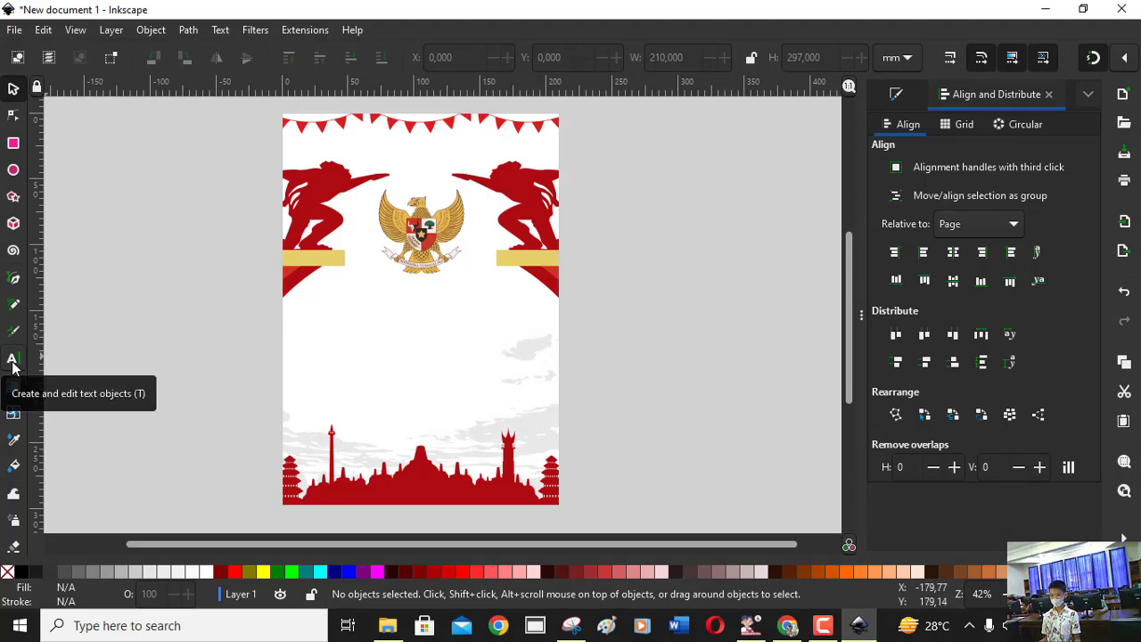
{"action": "left_click", "coordinate": [12, 361]}
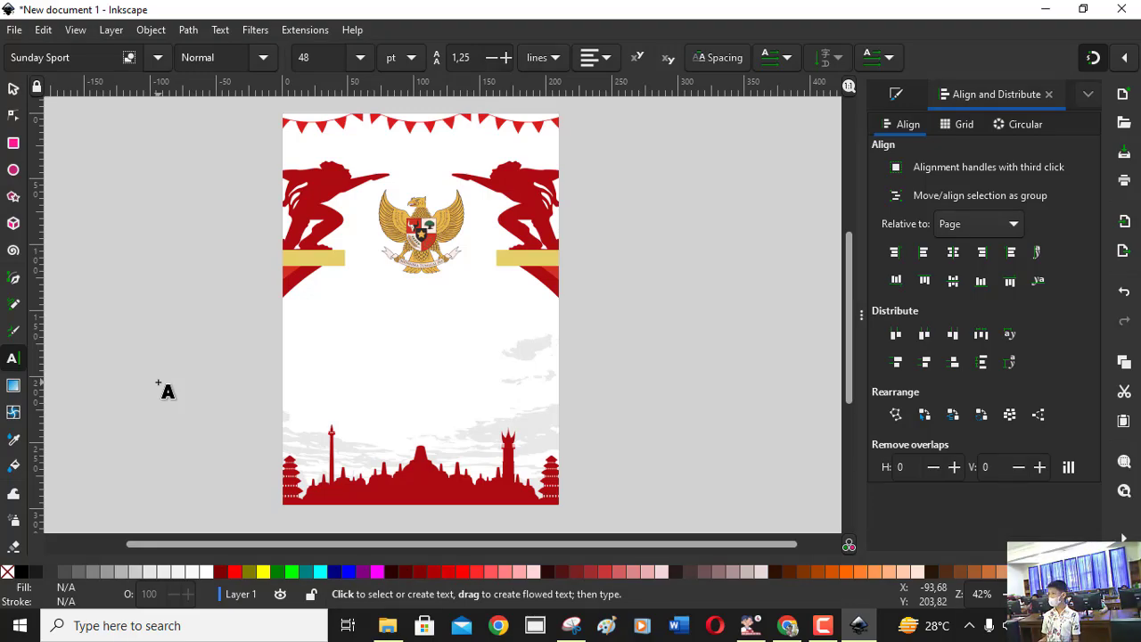
- Open the Save As dialog and go into the Documents library
{"action": "left_click", "coordinate": [15, 30]}
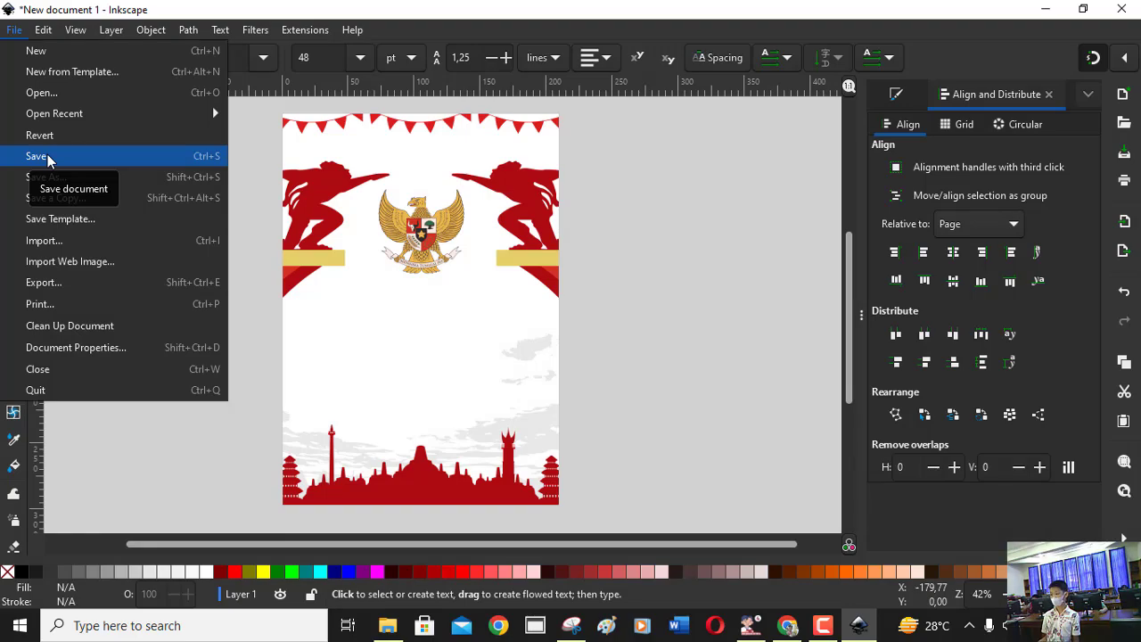
{"action": "left_click", "coordinate": [48, 158]}
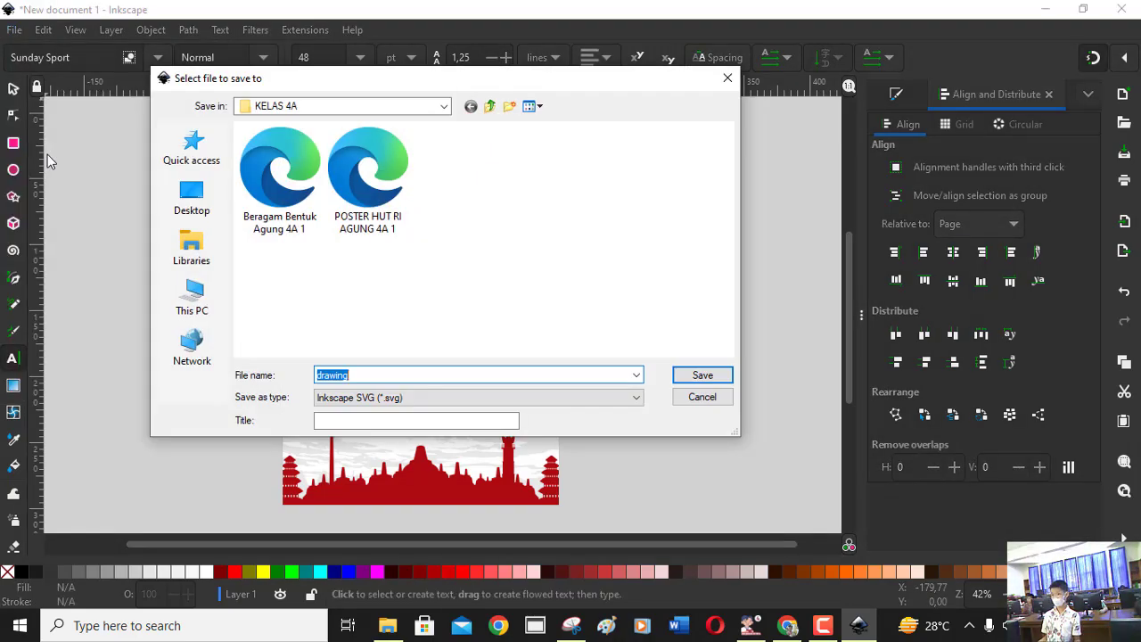
{"action": "left_click", "coordinate": [209, 260]}
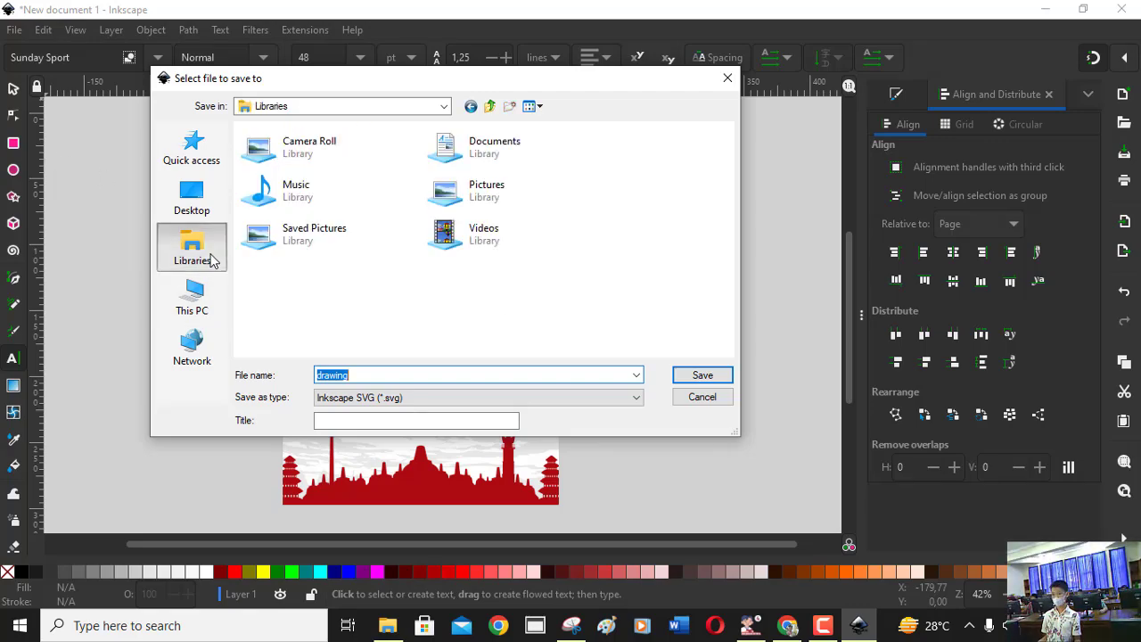
{"action": "left_click", "coordinate": [822, 625]}
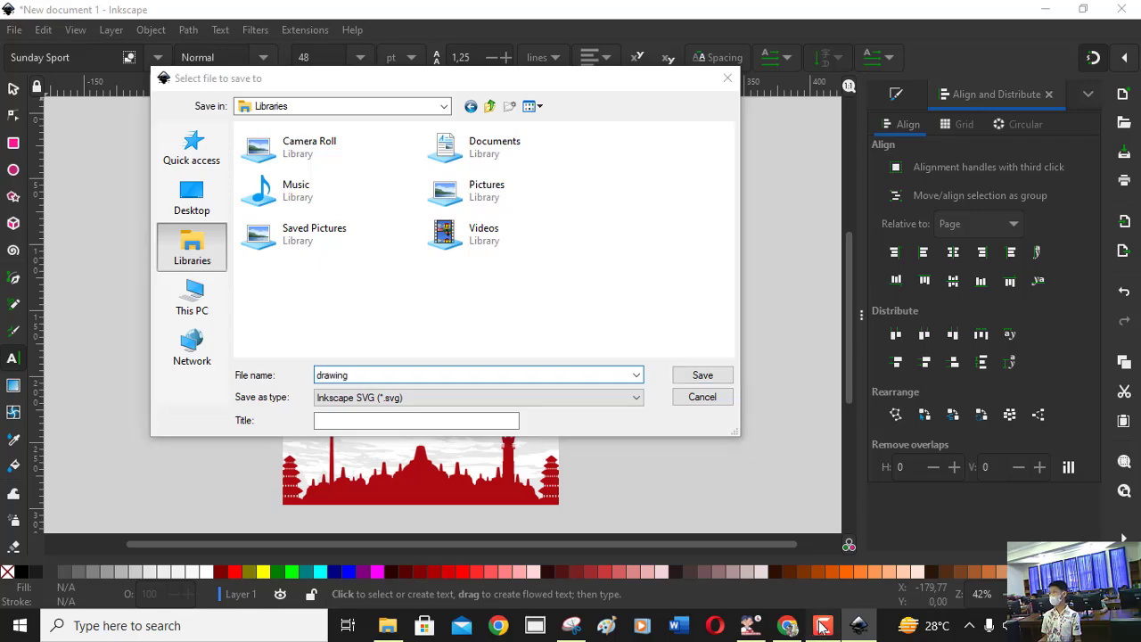
{"action": "left_click", "coordinate": [822, 626]}
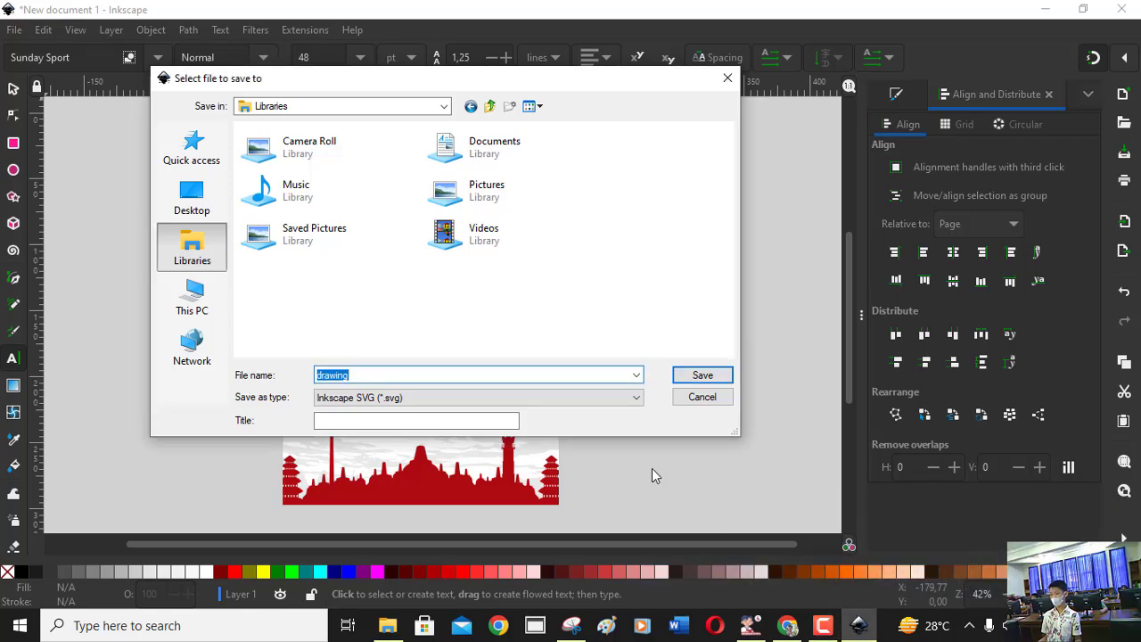
{"action": "left_click", "coordinate": [498, 158]}
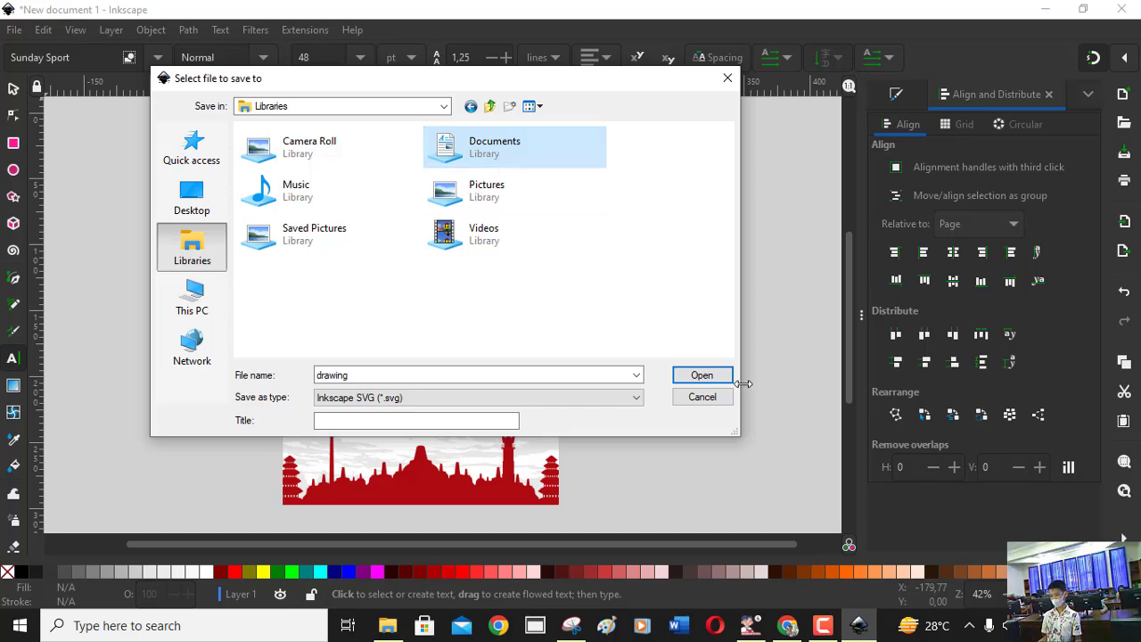
{"action": "left_click", "coordinate": [702, 375]}
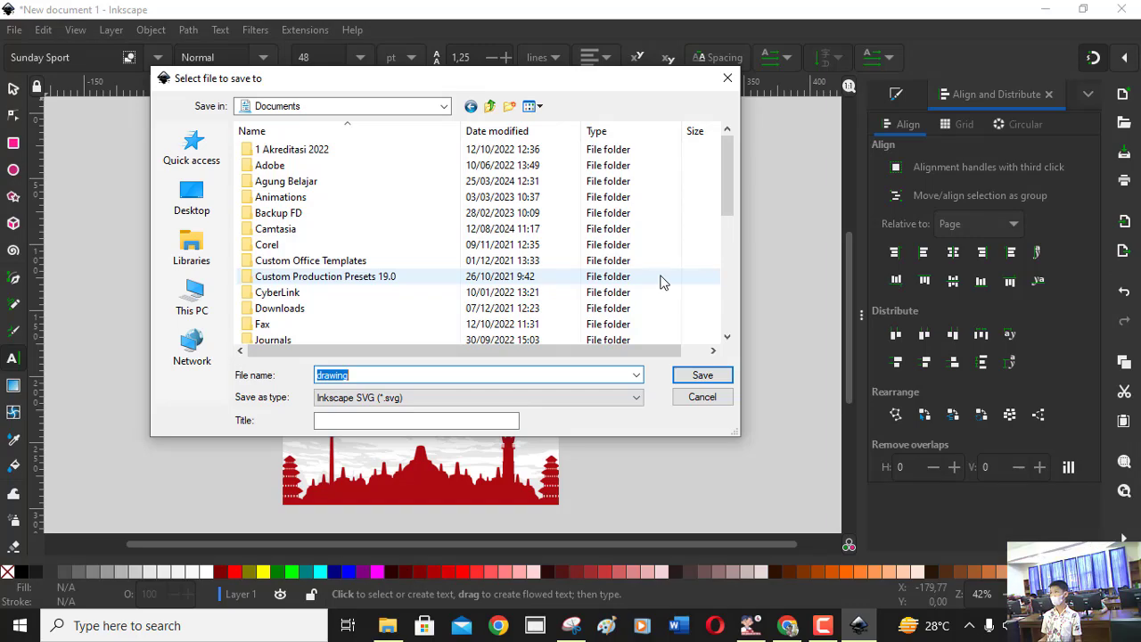
- Navigate into the SD ISR folder and then its 2425 subfolder
{"action": "scroll", "coordinate": [277, 257], "scroll_direction": "down", "scroll_amount": 2}
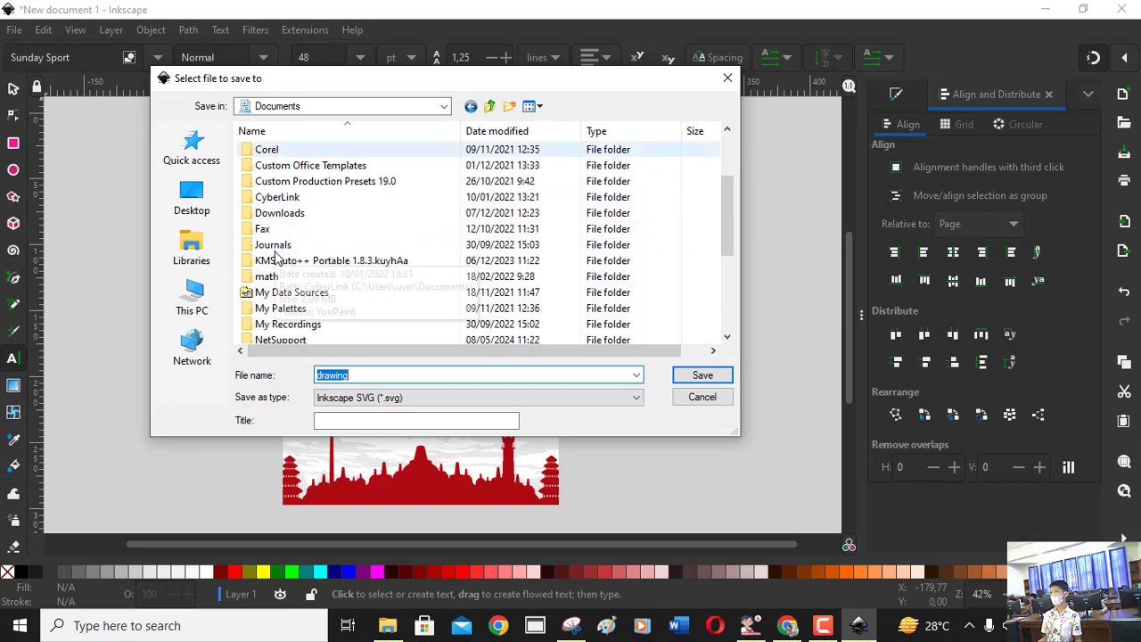
{"action": "scroll", "coordinate": [276, 257], "scroll_direction": "down", "scroll_amount": 2}
{"action": "scroll", "coordinate": [277, 267], "scroll_direction": "down", "scroll_amount": 1}
{"action": "left_click", "coordinate": [268, 292]}
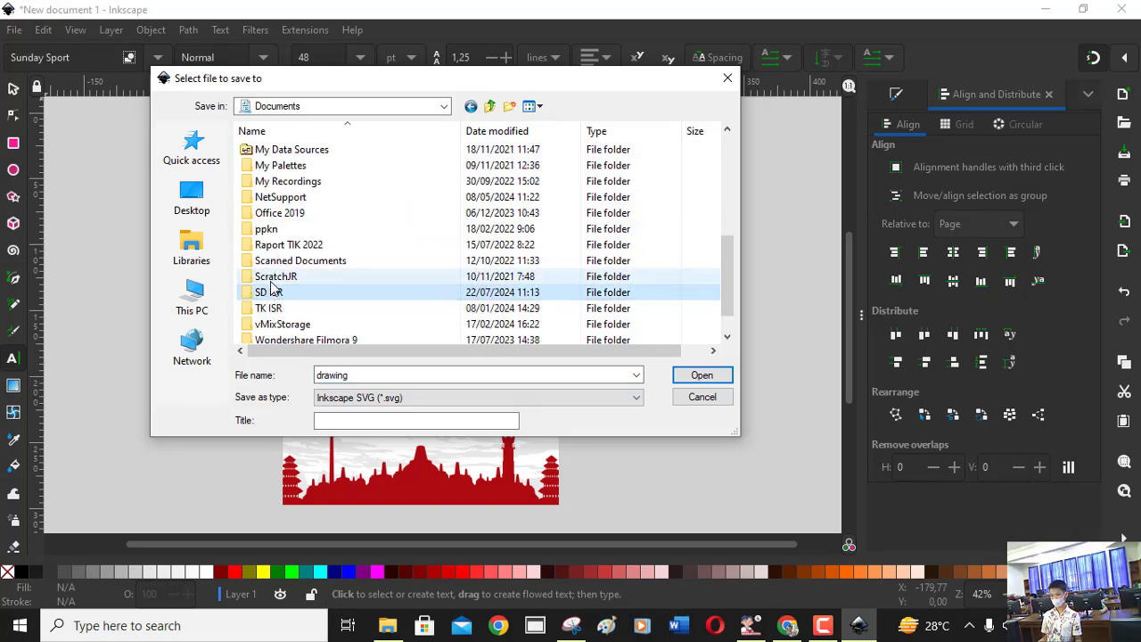
{"action": "left_click", "coordinate": [701, 376]}
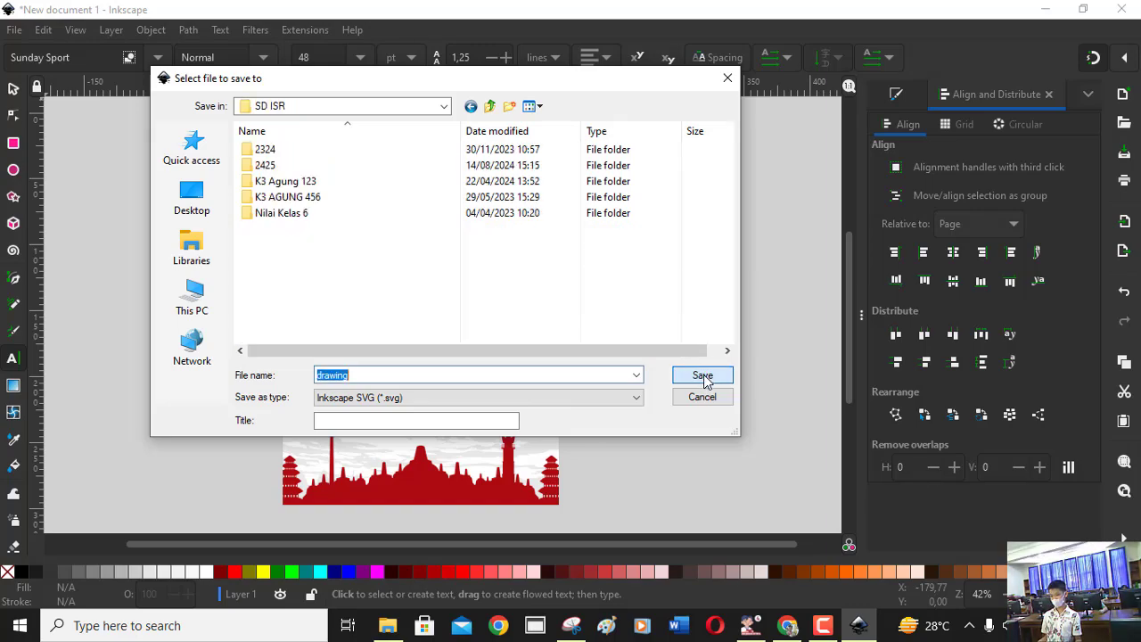
{"action": "left_click", "coordinate": [272, 171]}
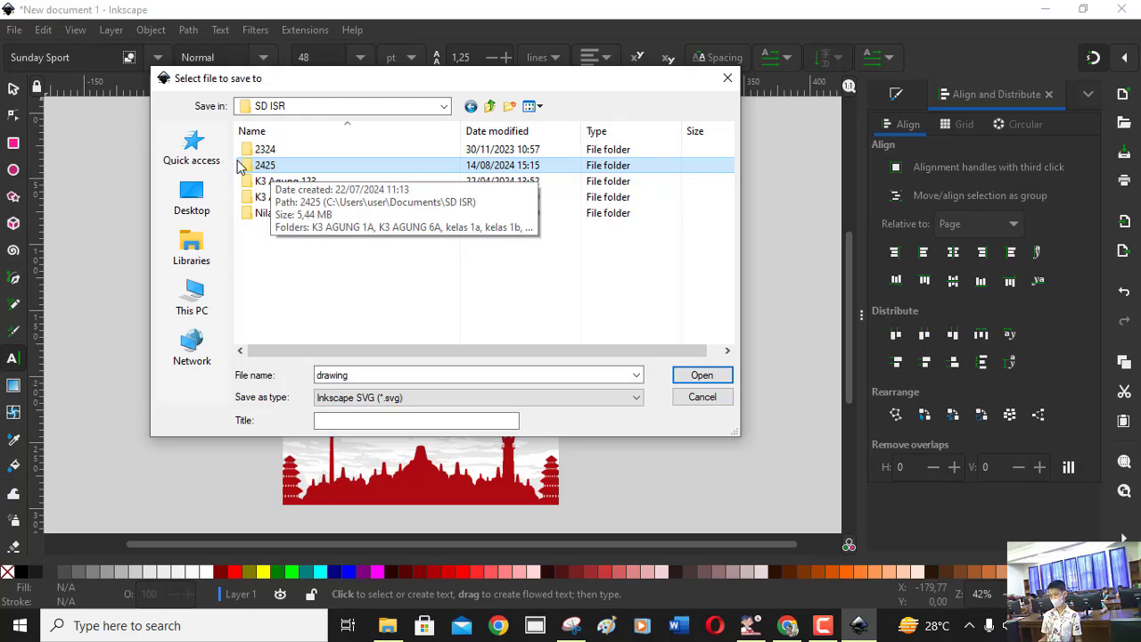
{"action": "left_click", "coordinate": [700, 375]}
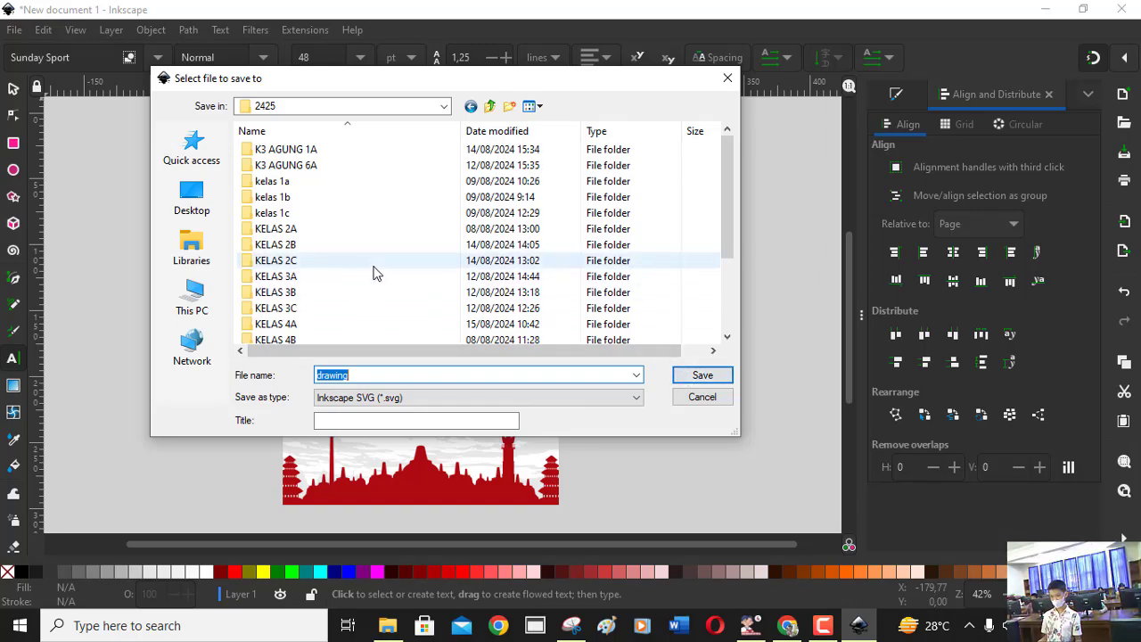
- Save the poster as 'POSTER HUT RI AGUNG 4B 1.svg' inside the KELAS 4B folder
{"action": "scroll", "coordinate": [375, 272], "scroll_direction": "down", "scroll_amount": 2}
{"action": "scroll", "coordinate": [374, 272], "scroll_direction": "down", "scroll_amount": 1}
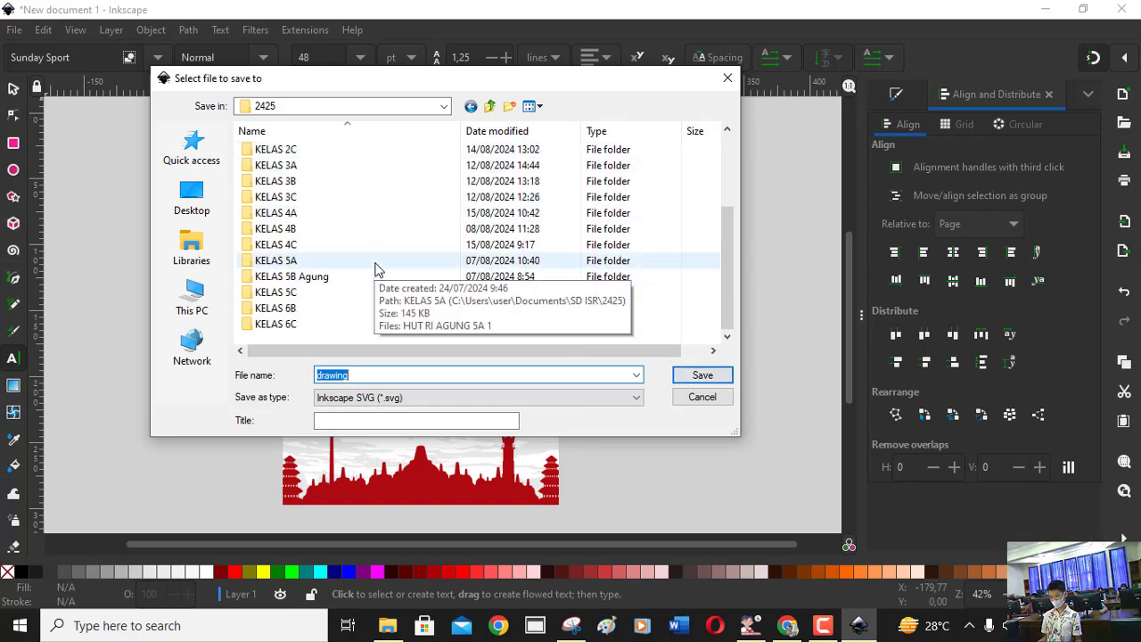
{"action": "left_click", "coordinate": [290, 230]}
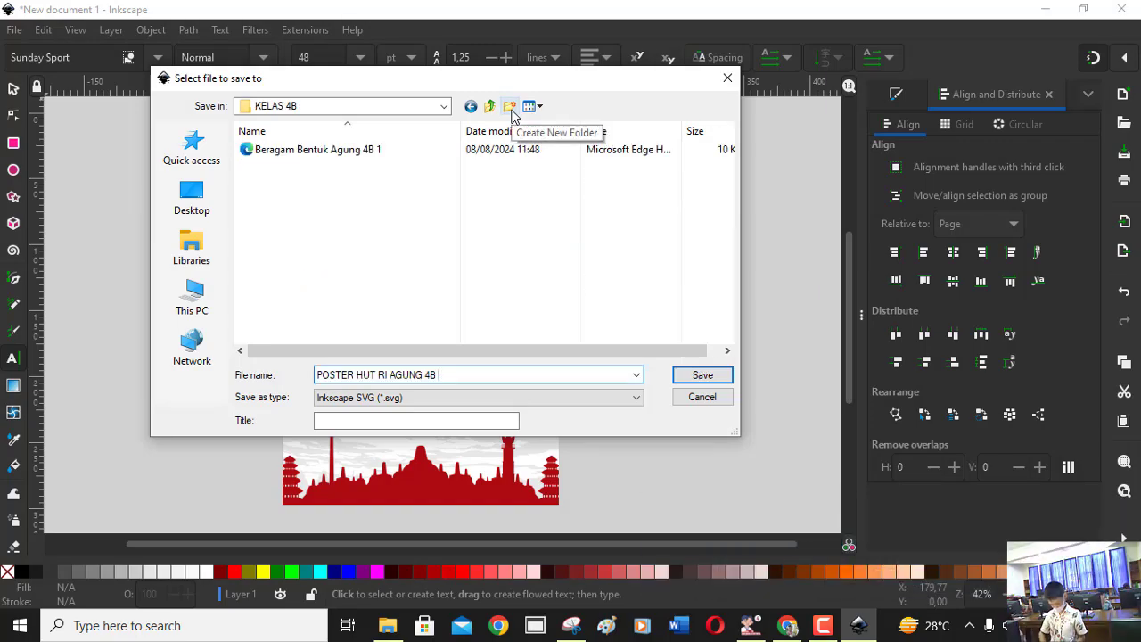
{"action": "type", "text": "1"}
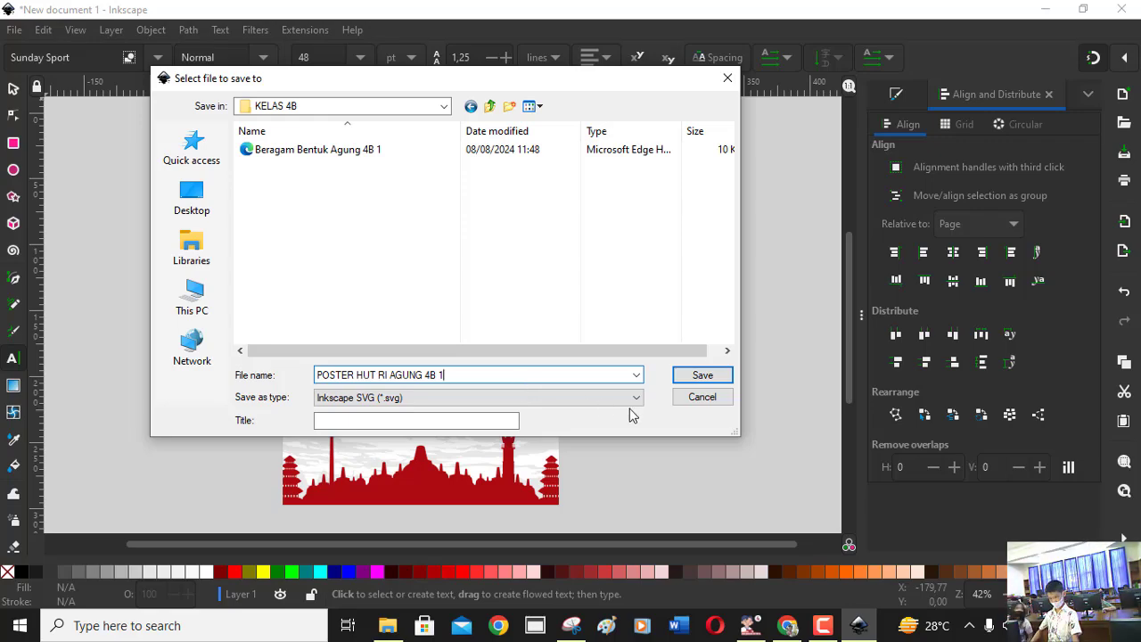
{"action": "left_click", "coordinate": [701, 375]}
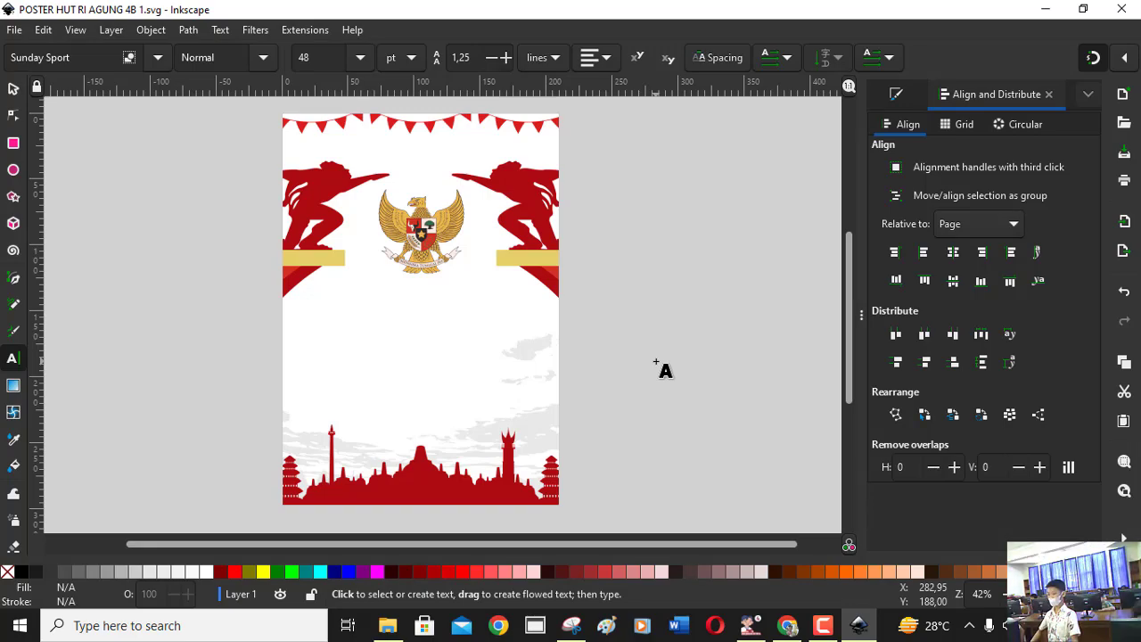
- Place a new text cursor on the canvas just right of the poster's upper half
{"action": "left_click", "coordinate": [823, 625]}
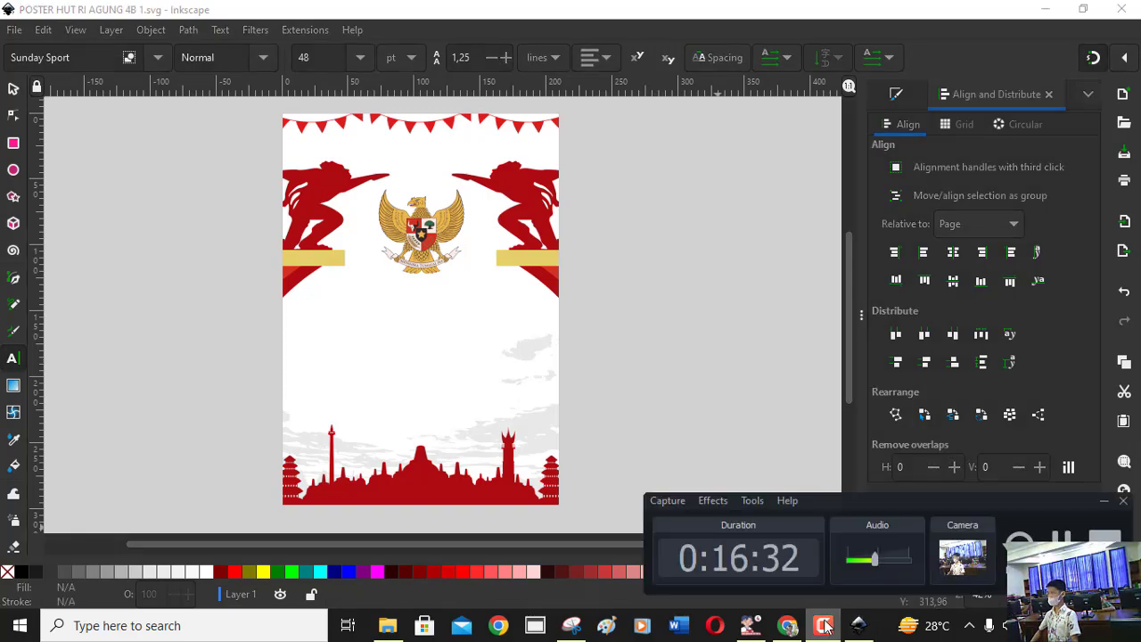
{"action": "left_click", "coordinate": [823, 625]}
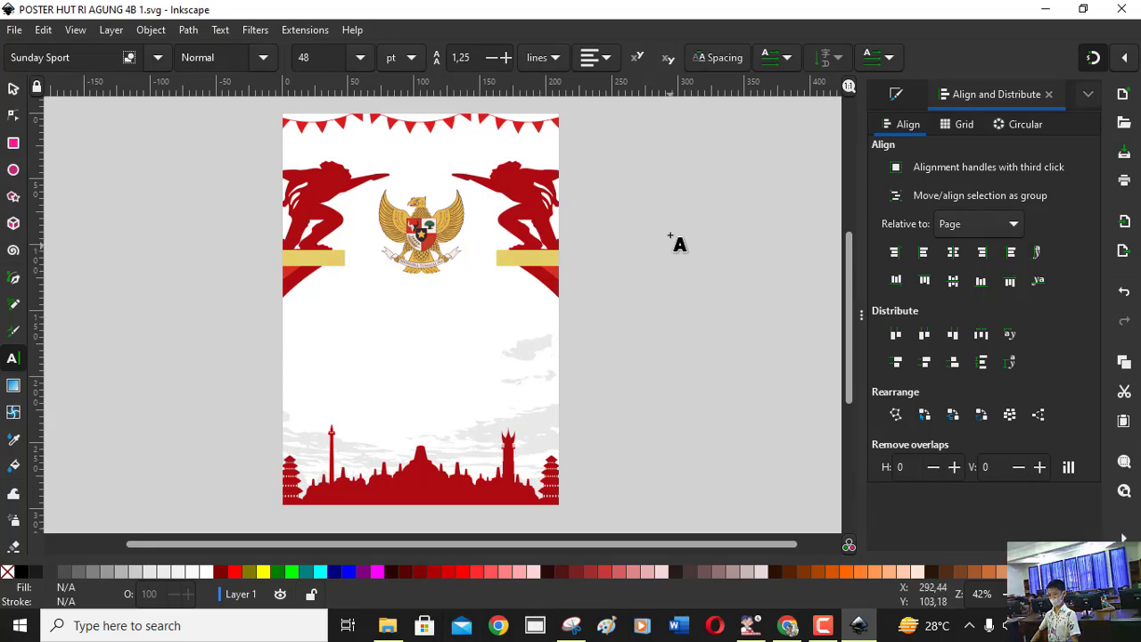
{"action": "left_click", "coordinate": [614, 212]}
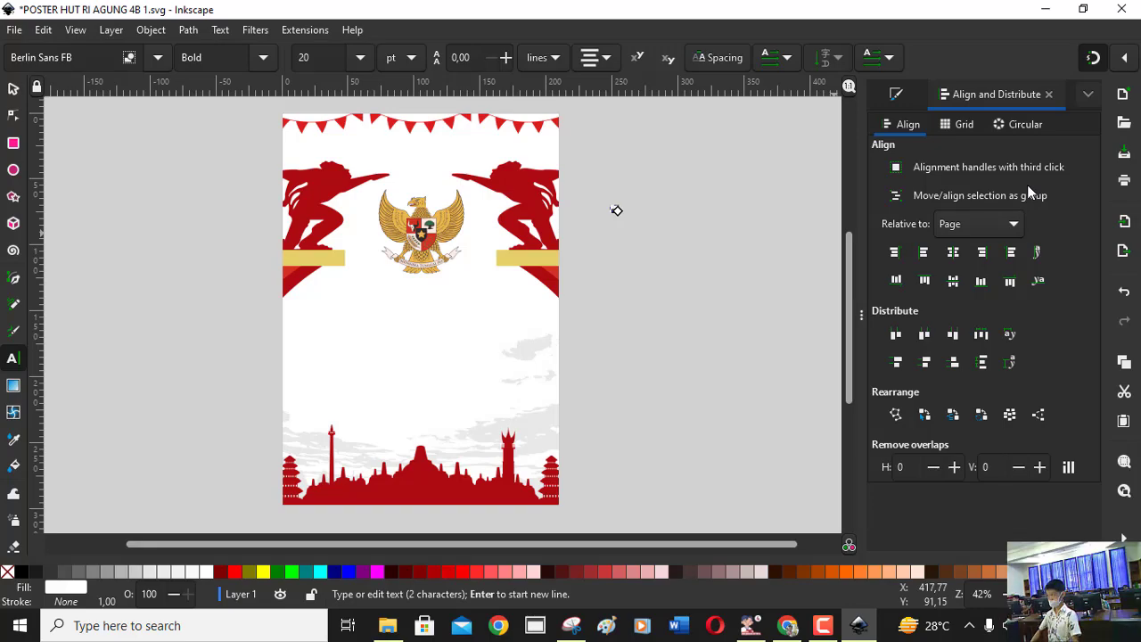
- Type 'DRGAHAYU RI' as white Berlin Sans FB Bold 20 pt text
{"action": "type", "text": "D"}
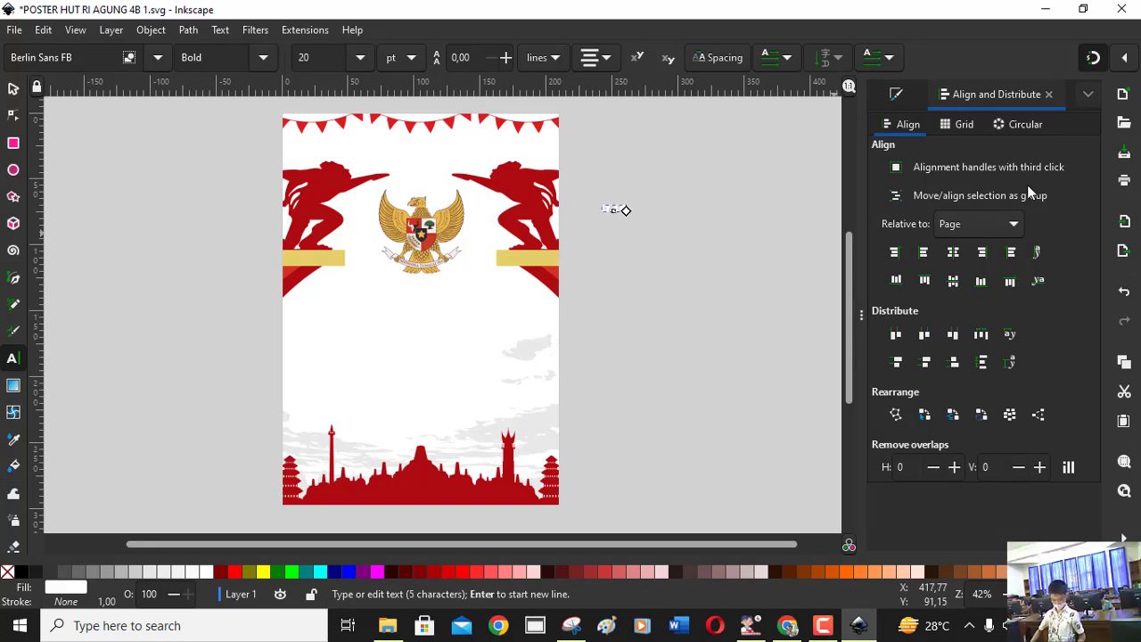
{"action": "type", "text": "RGAHAY"}
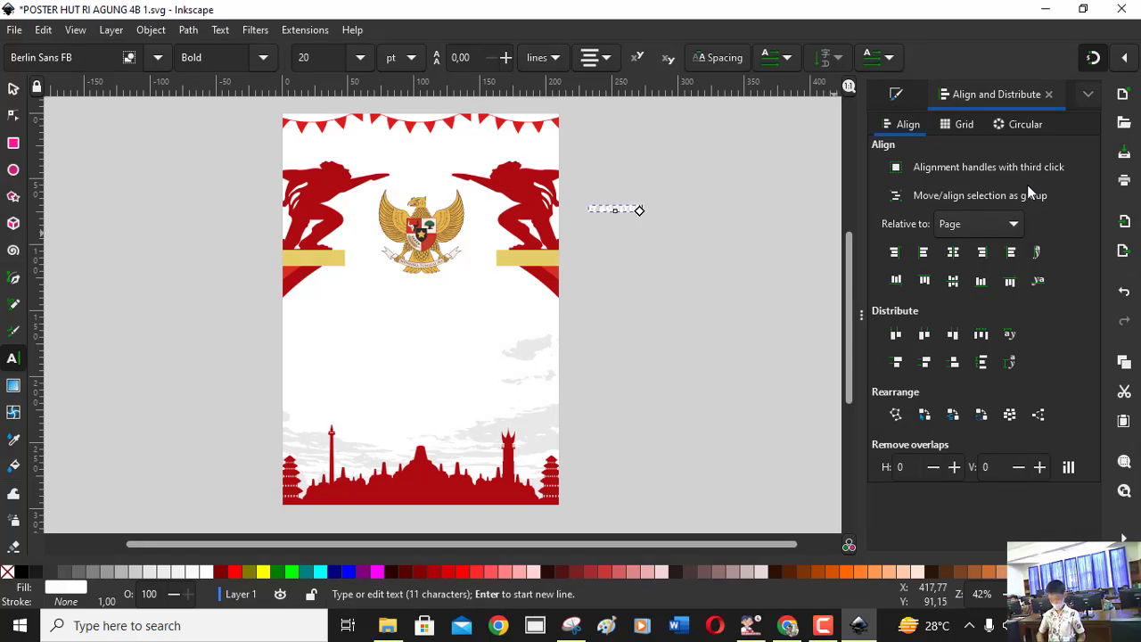
{"action": "type", "text": "U R"}
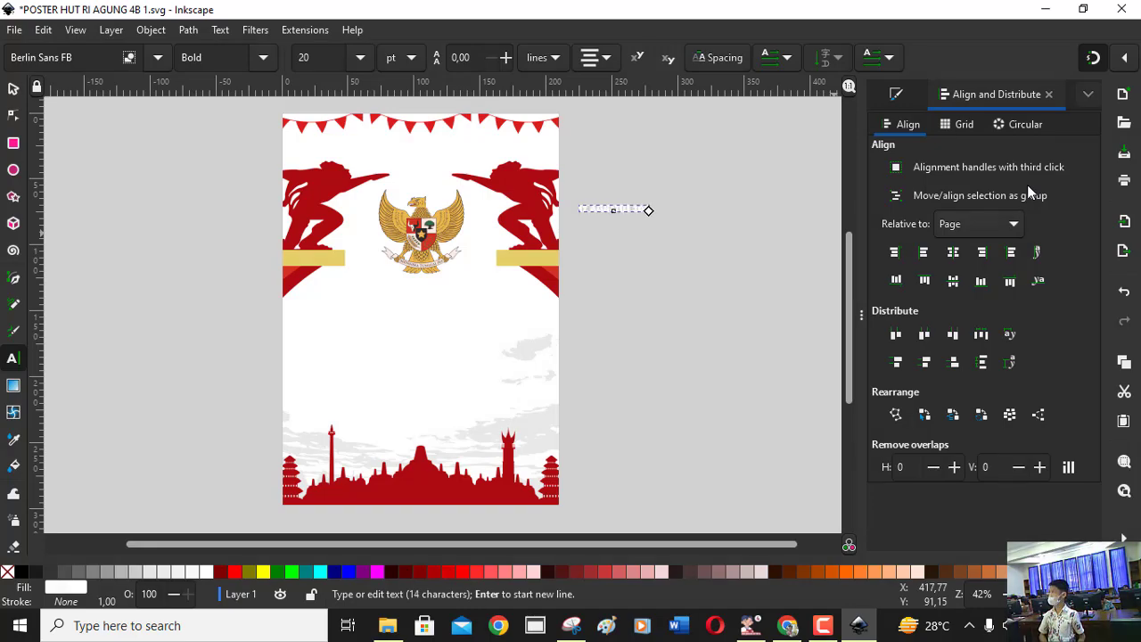
{"action": "type", "text": "I"}
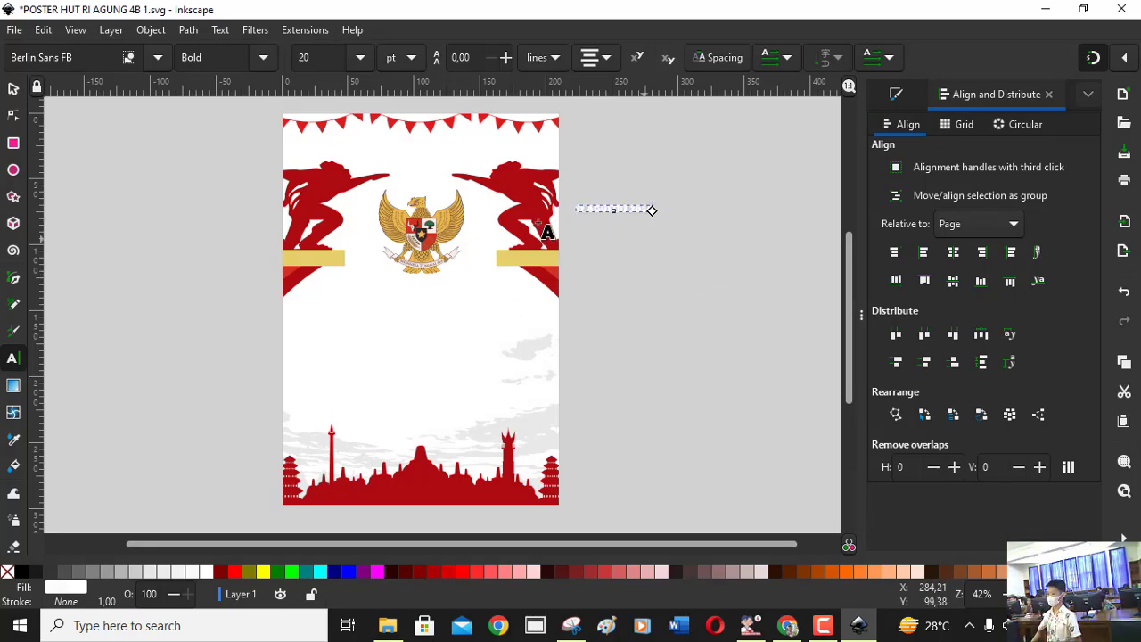
- Make '17 AGUSTUS 2024' black, move it under the emblem, and enlarge it to 92.477 × 12.980 mm
{"action": "left_click", "coordinate": [14, 91]}
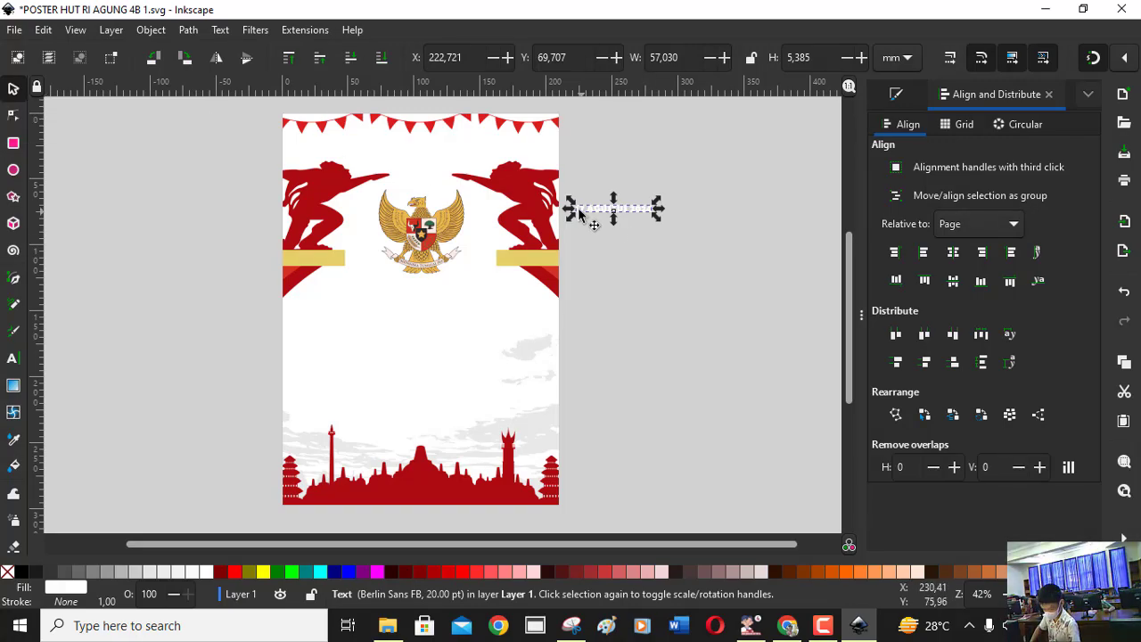
{"action": "left_click", "coordinate": [24, 573]}
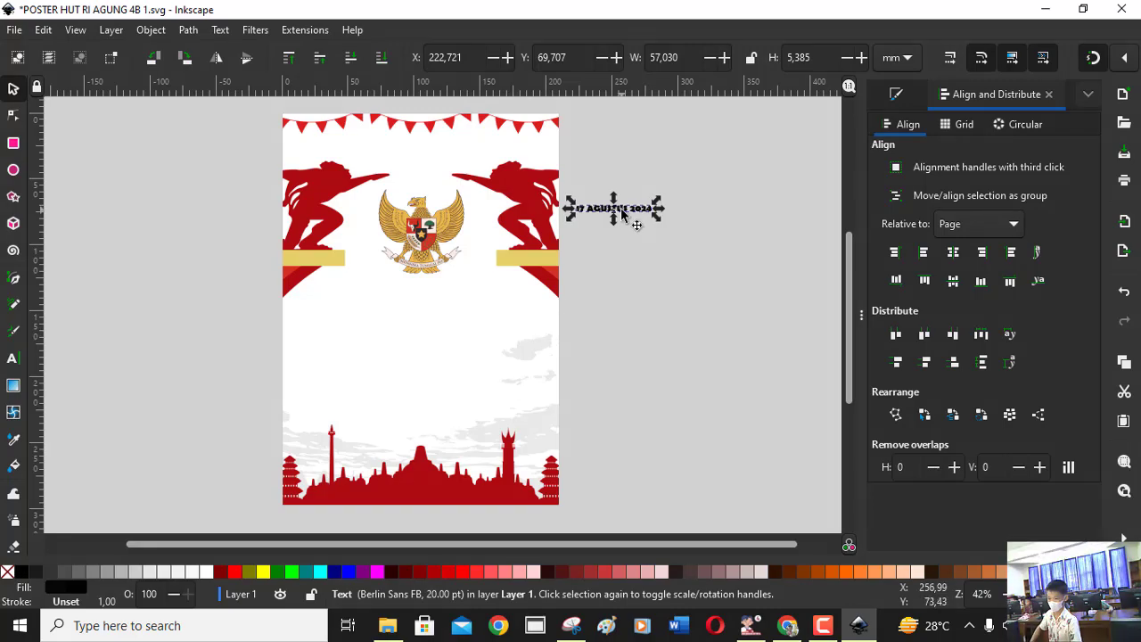
{"action": "mouse_move", "coordinate": [629, 218]}
{"action": "left_mouse_down"}
{"action": "mouse_move", "coordinate": [556, 282]}
{"action": "mouse_move", "coordinate": [413, 318]}
{"action": "left_mouse_up"}
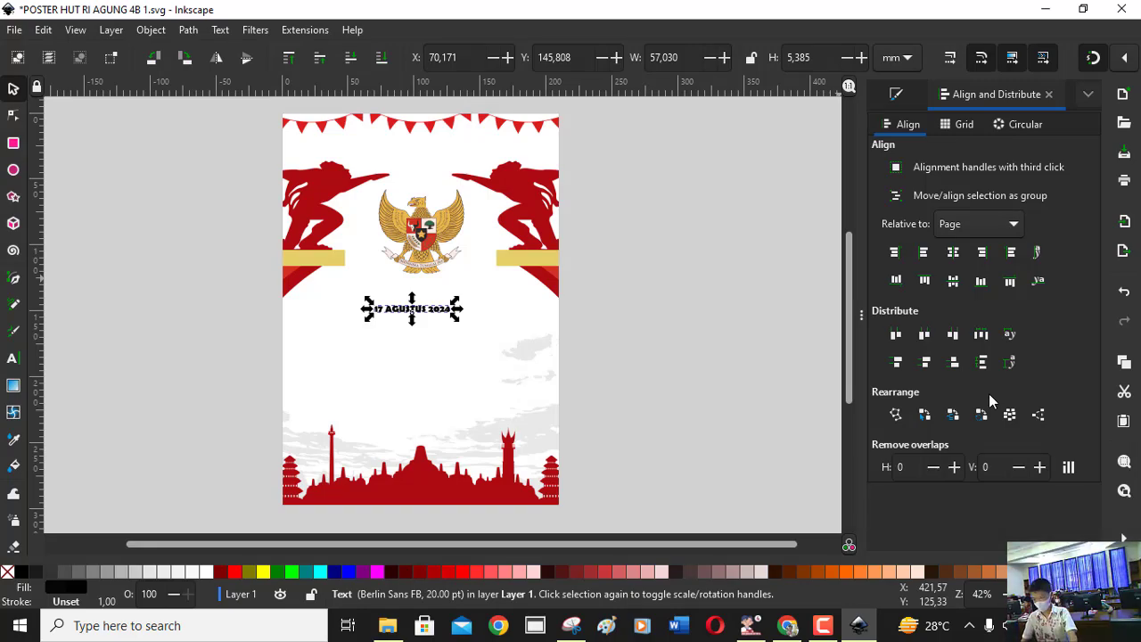
{"action": "left_click", "coordinate": [824, 627]}
{"action": "left_click", "coordinate": [826, 627]}
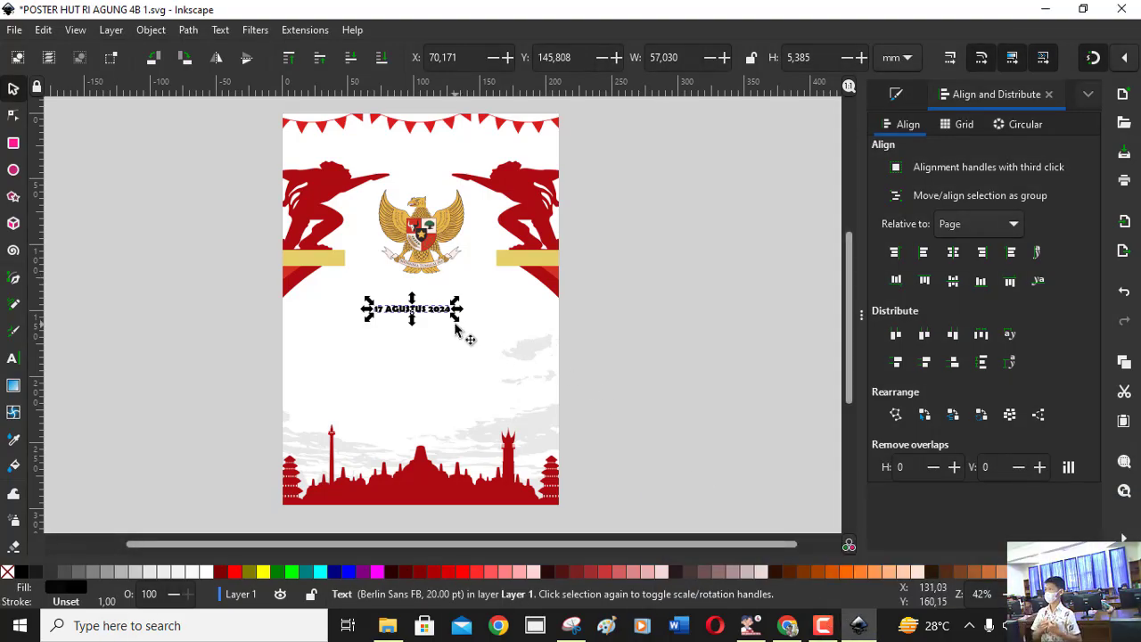
{"action": "mouse_move", "coordinate": [456, 324]}
{"action": "left_mouse_down"}
{"action": "mouse_move", "coordinate": [501, 327]}
{"action": "mouse_move", "coordinate": [436, 295]}
{"action": "left_mouse_up"}
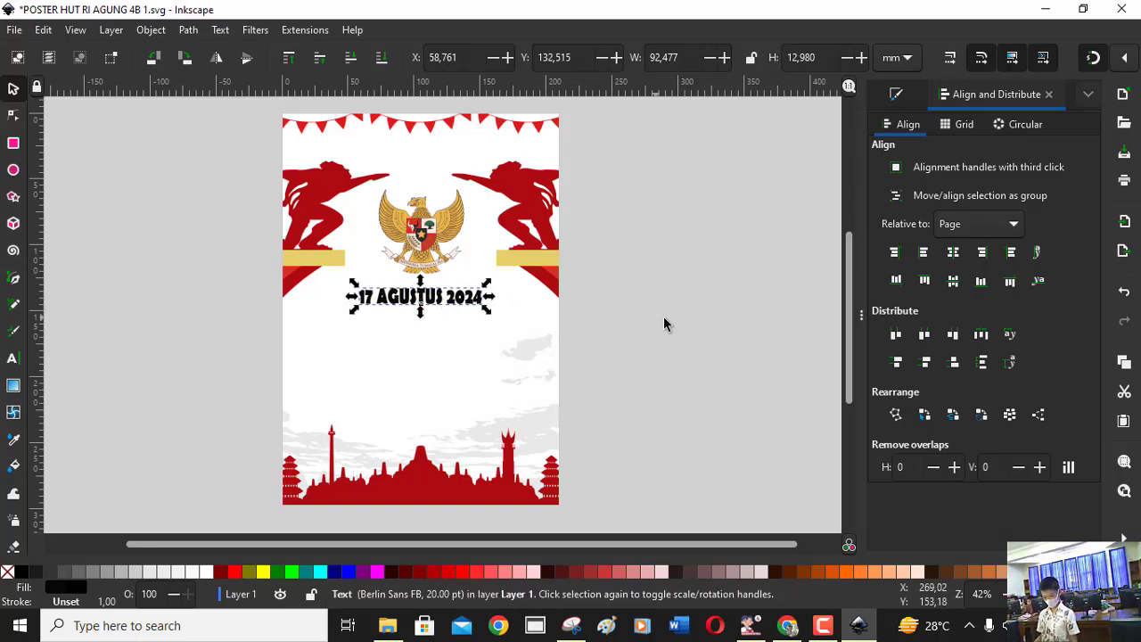
- Change the '17 AGUSTUS 2024' date text to Calibri Bold, about 84.293 × 11.129 mm
{"action": "left_click", "coordinate": [15, 360]}
{"action": "left_click", "coordinate": [360, 297]}
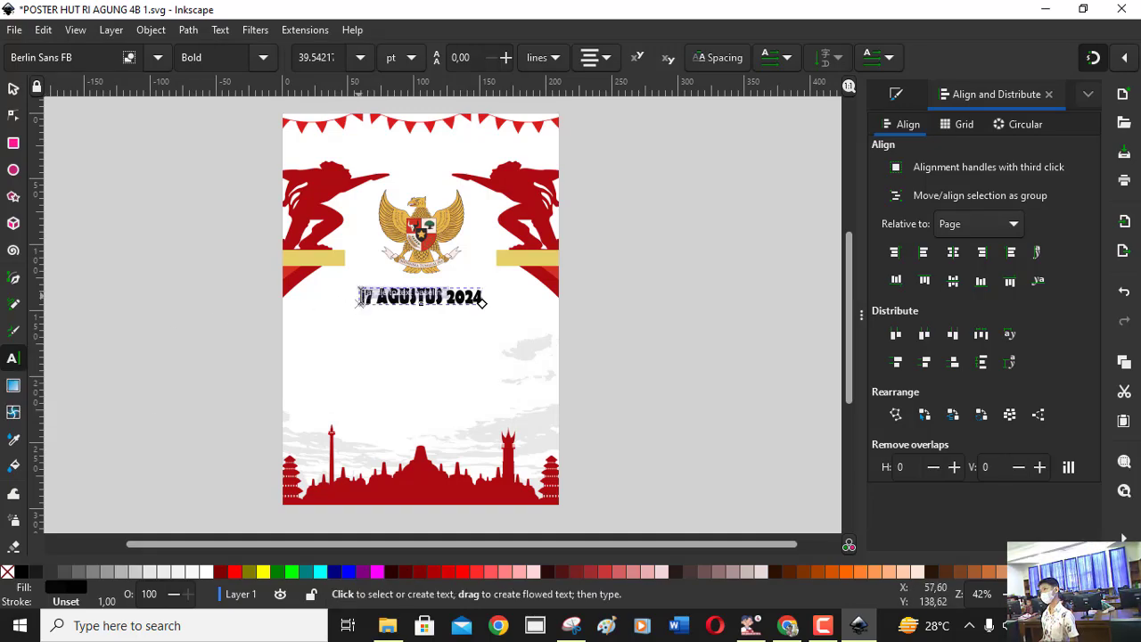
{"action": "left_click_drag", "start_coordinate": [361, 297], "coordinate": [483, 300]}
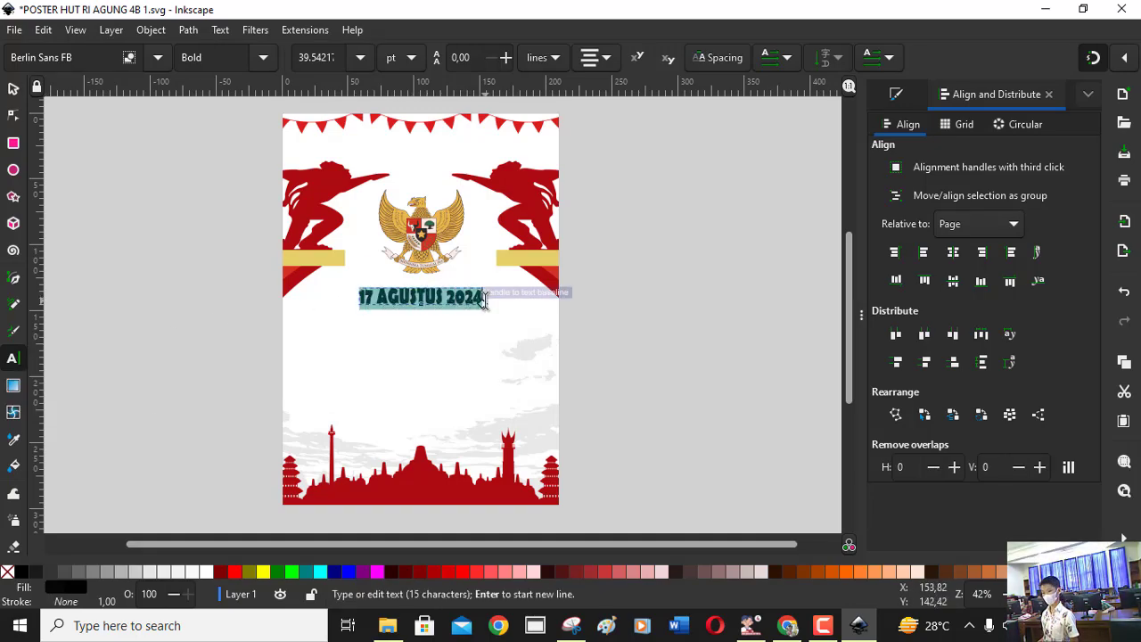
{"action": "left_click", "coordinate": [153, 61]}
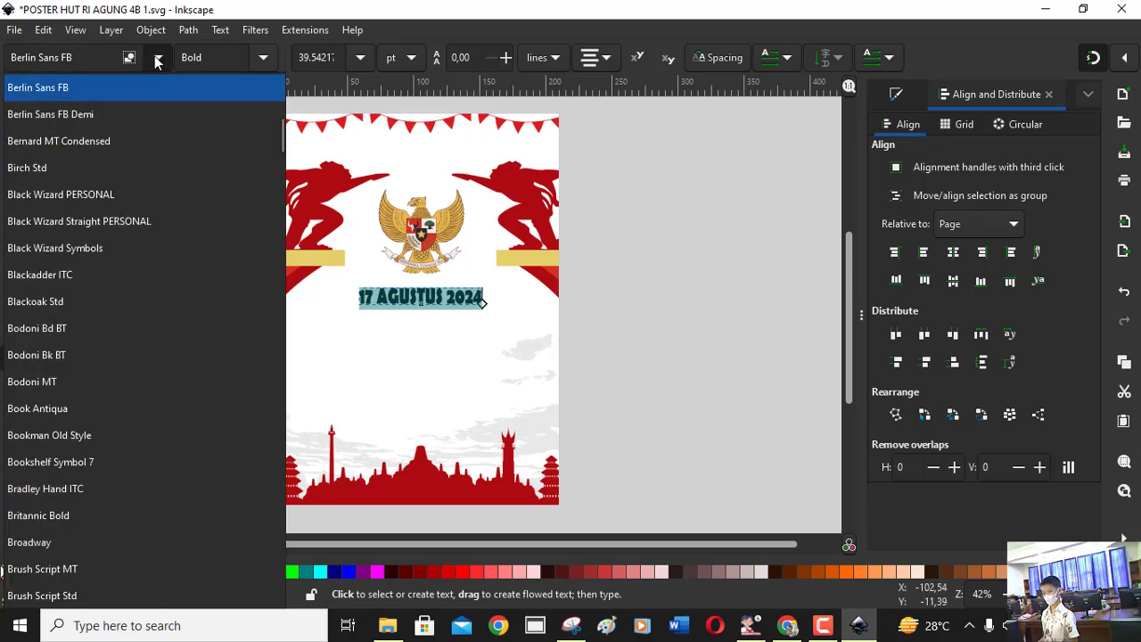
{"action": "left_click", "coordinate": [155, 61]}
{"action": "left_click", "coordinate": [155, 60]}
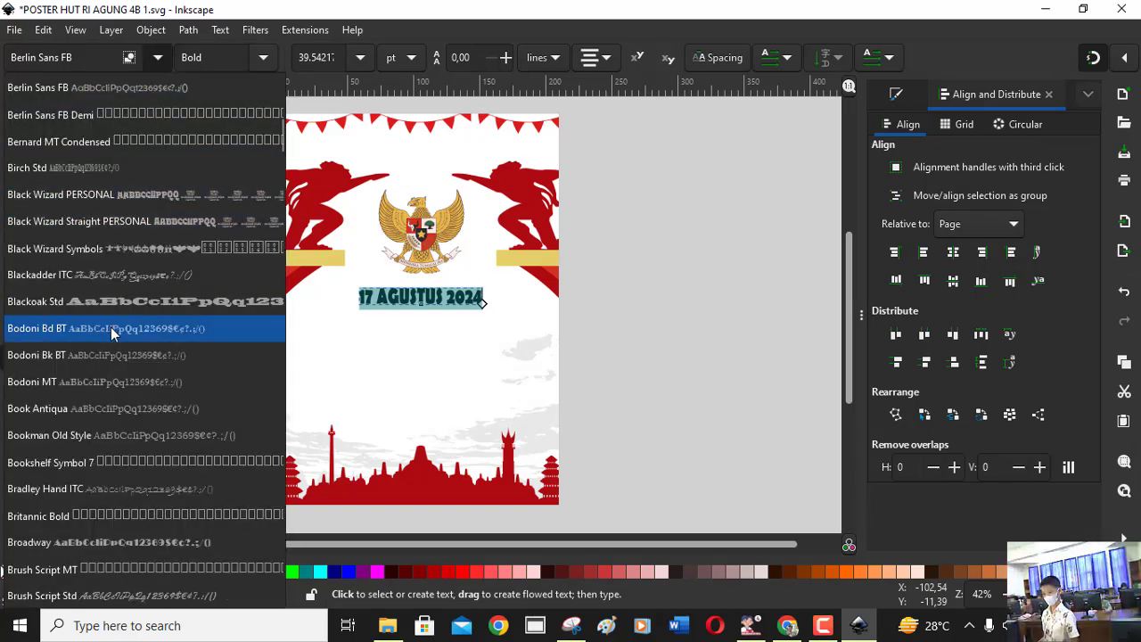
{"action": "scroll", "coordinate": [106, 330], "scroll_direction": "down", "scroll_amount": 1}
{"action": "scroll", "coordinate": [105, 330], "scroll_direction": "down", "scroll_amount": 1}
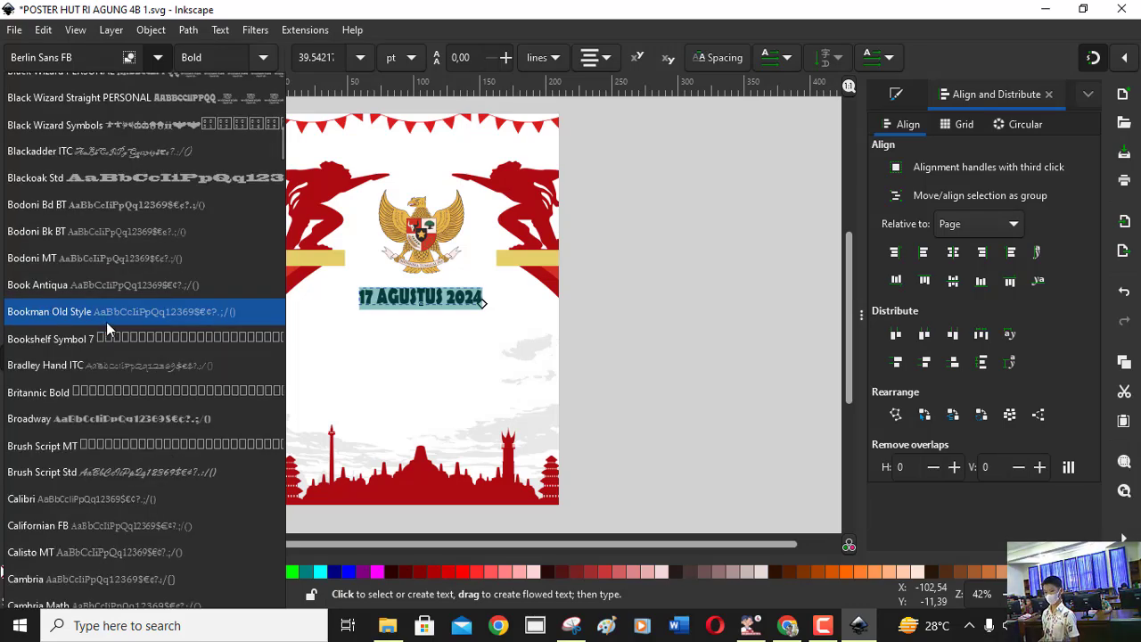
{"action": "scroll", "coordinate": [105, 330], "scroll_direction": "down", "scroll_amount": 1}
{"action": "scroll", "coordinate": [105, 330], "scroll_direction": "down", "scroll_amount": 1}
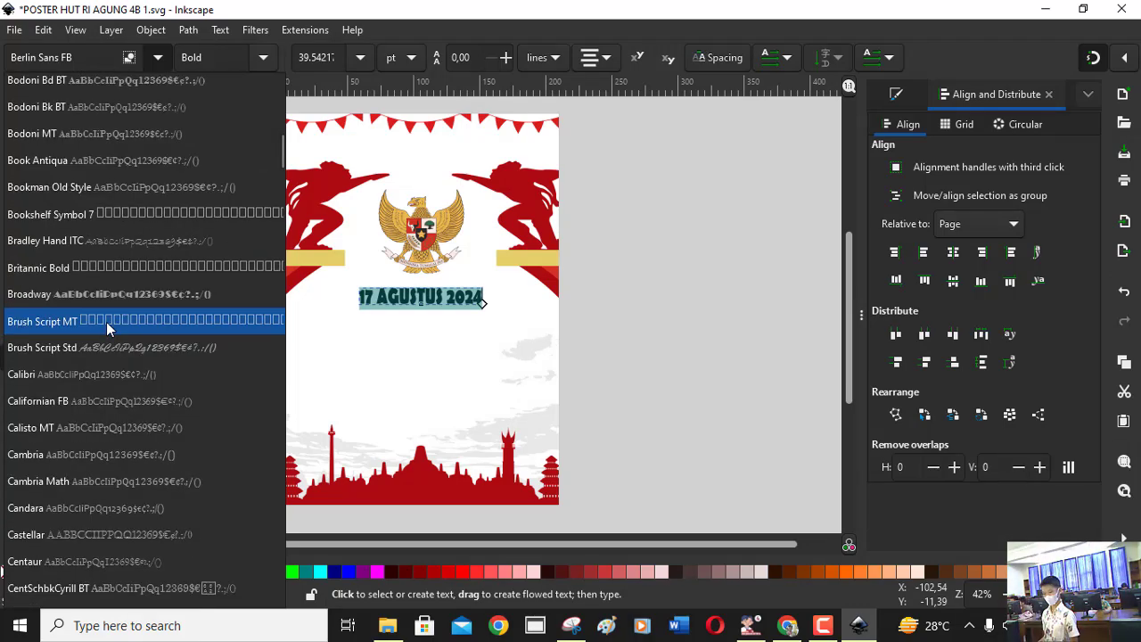
{"action": "scroll", "coordinate": [106, 322], "scroll_direction": "down", "scroll_amount": 1}
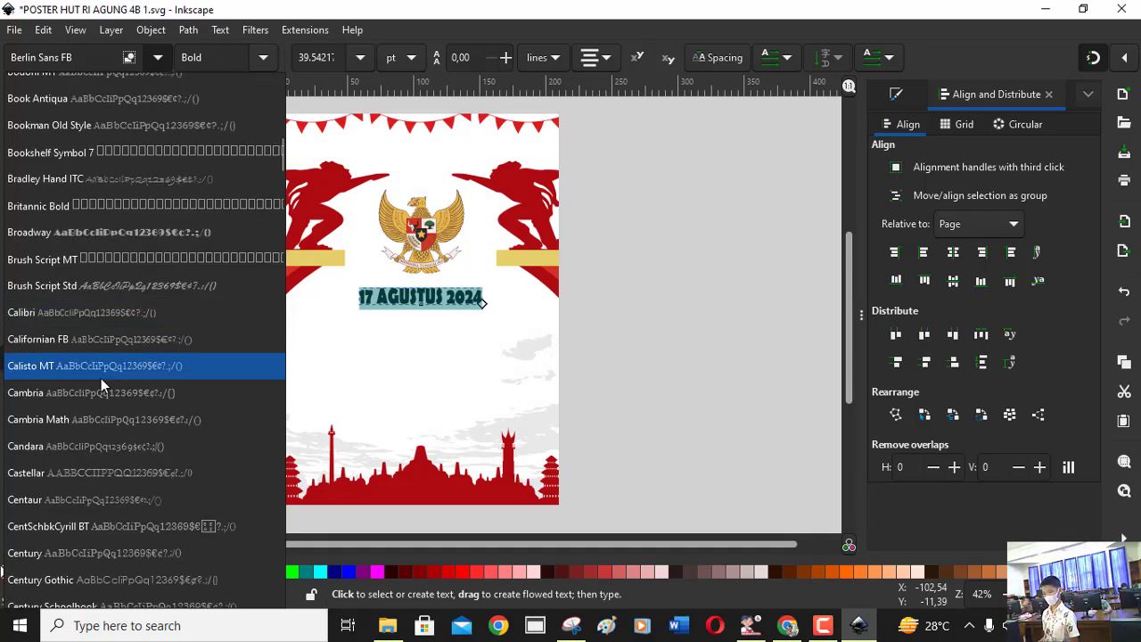
{"action": "left_click", "coordinate": [120, 310]}
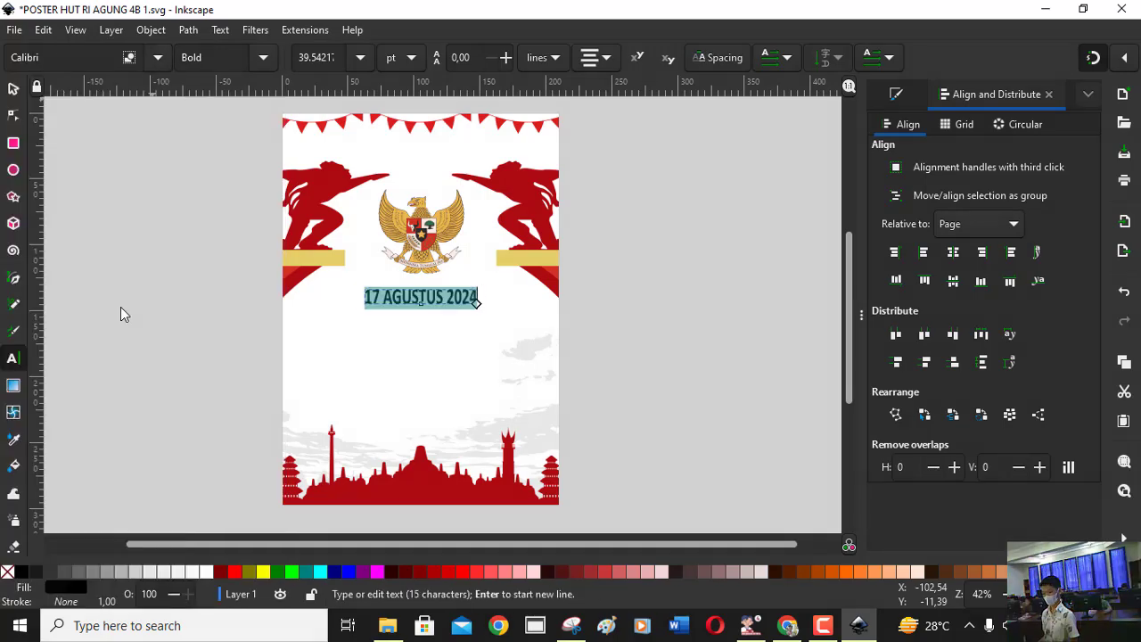
{"action": "left_click", "coordinate": [14, 89]}
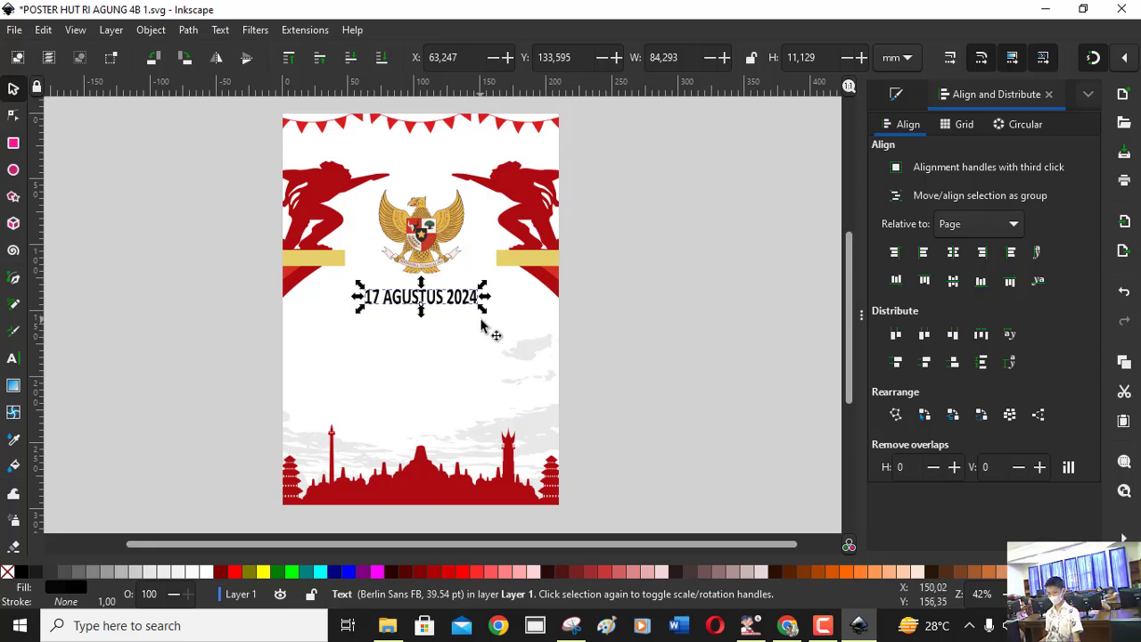
{"action": "scroll", "coordinate": [459, 314], "scroll_direction": "up", "scroll_amount": 2}
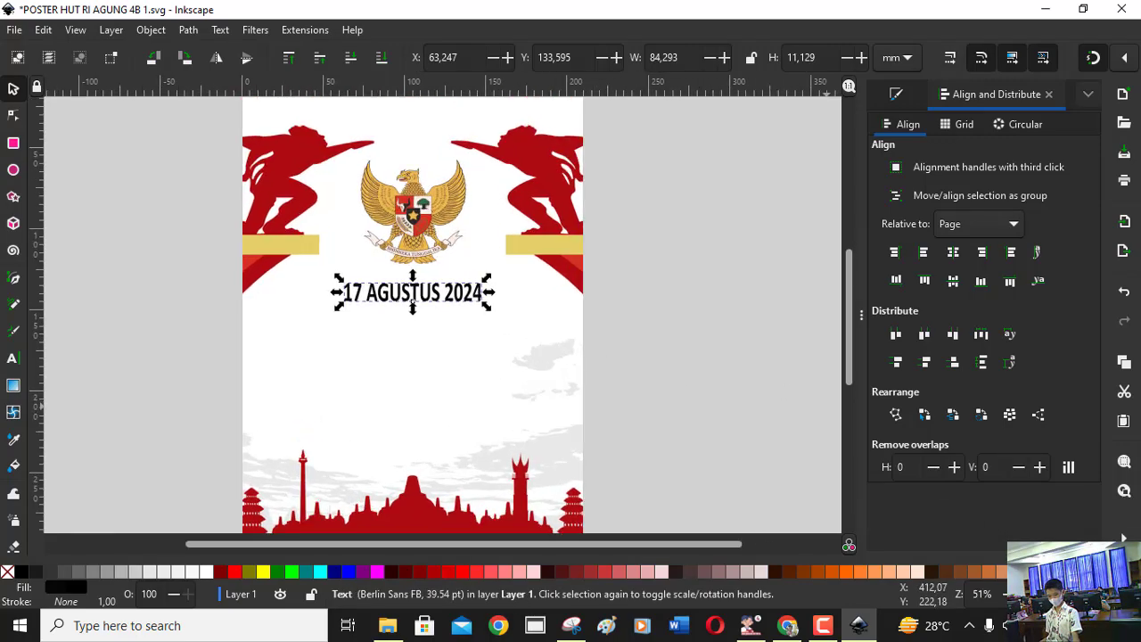
{"action": "scroll", "coordinate": [455, 312], "scroll_direction": "up", "scroll_amount": 1}
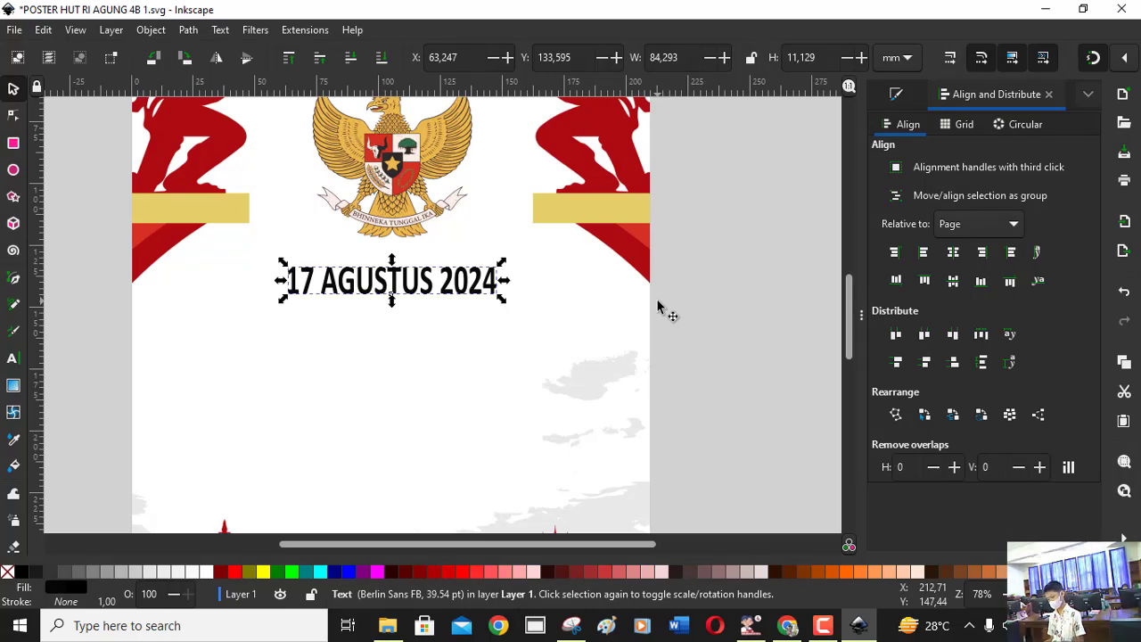
{"action": "right_click", "coordinate": [236, 573]}
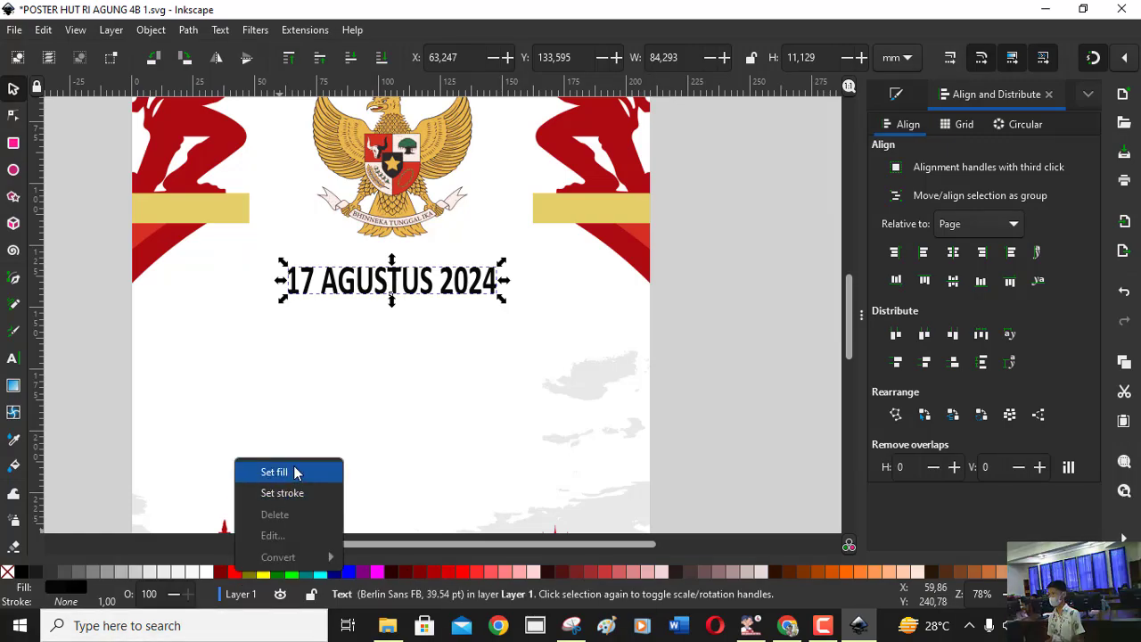
{"action": "left_click", "coordinate": [295, 473]}
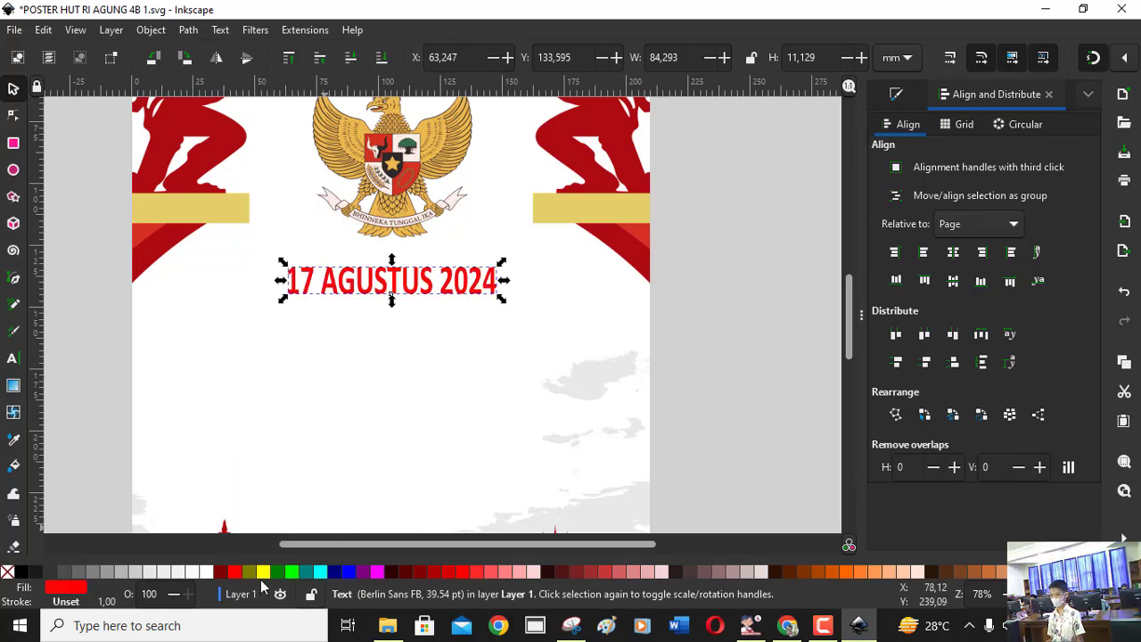
{"action": "right_click", "coordinate": [26, 576]}
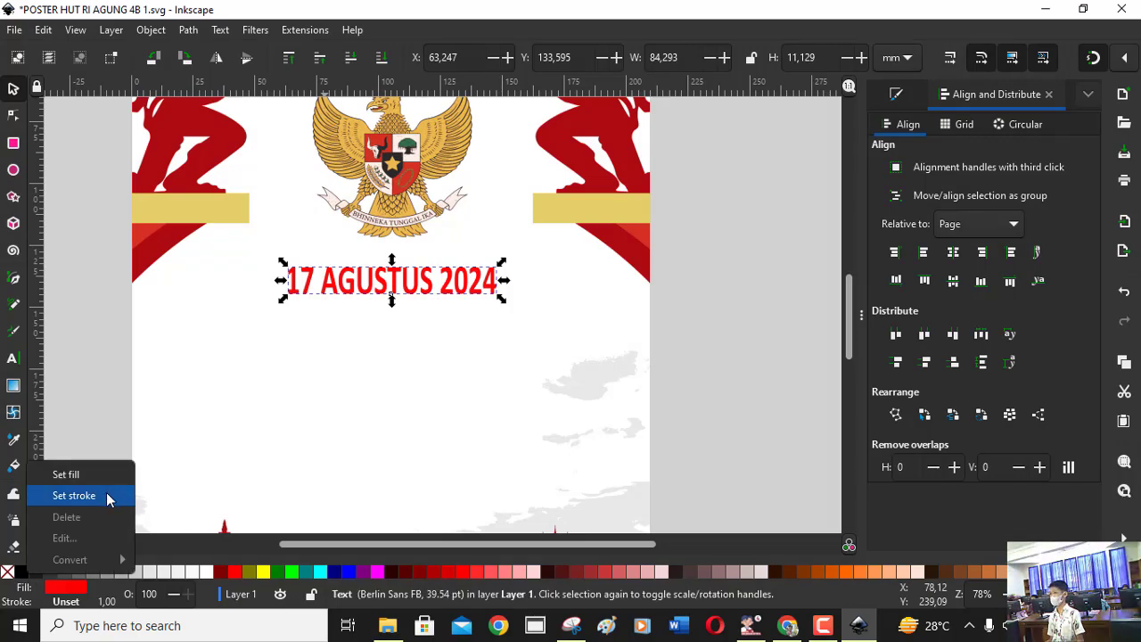
{"action": "key", "text": "Escape"}
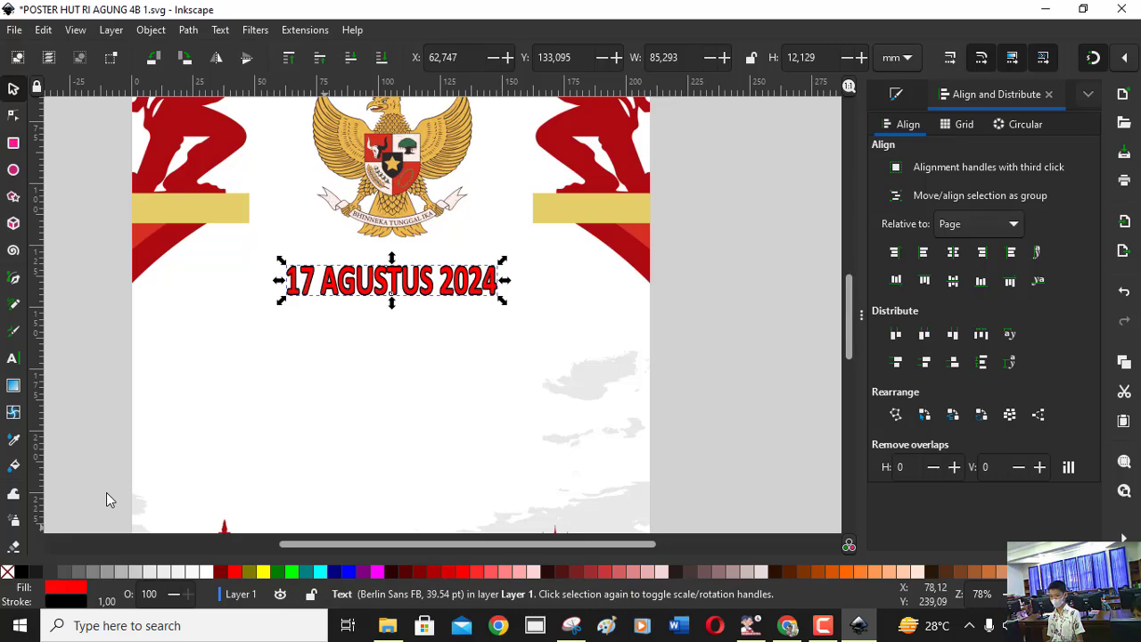
{"action": "right_click", "coordinate": [237, 574]}
{"action": "left_click", "coordinate": [285, 496]}
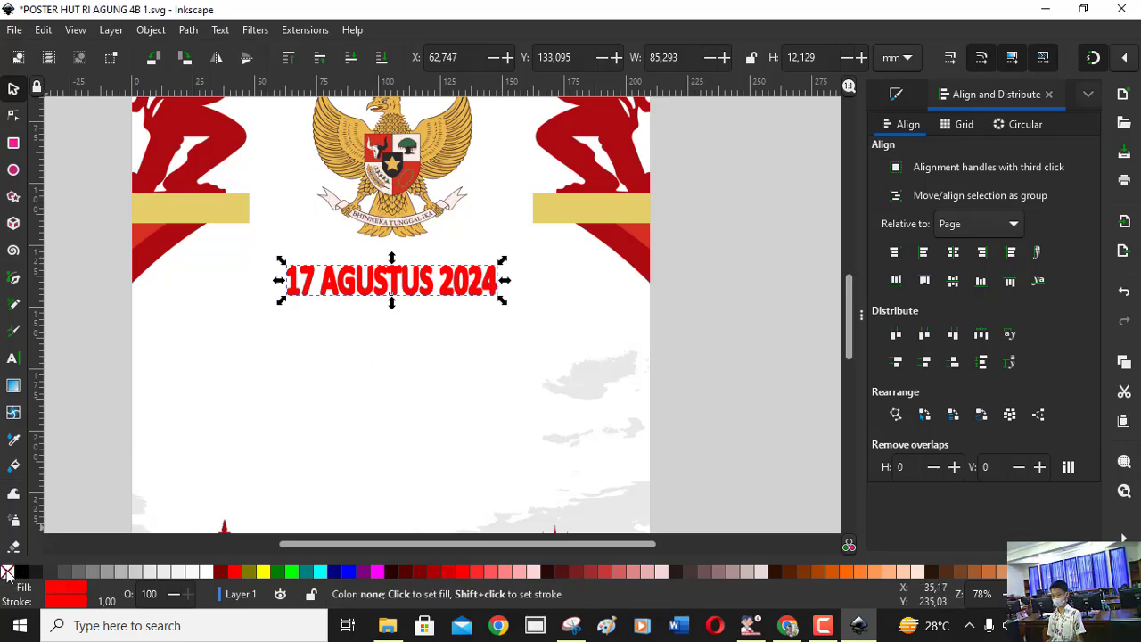
{"action": "right_click", "coordinate": [6, 573]}
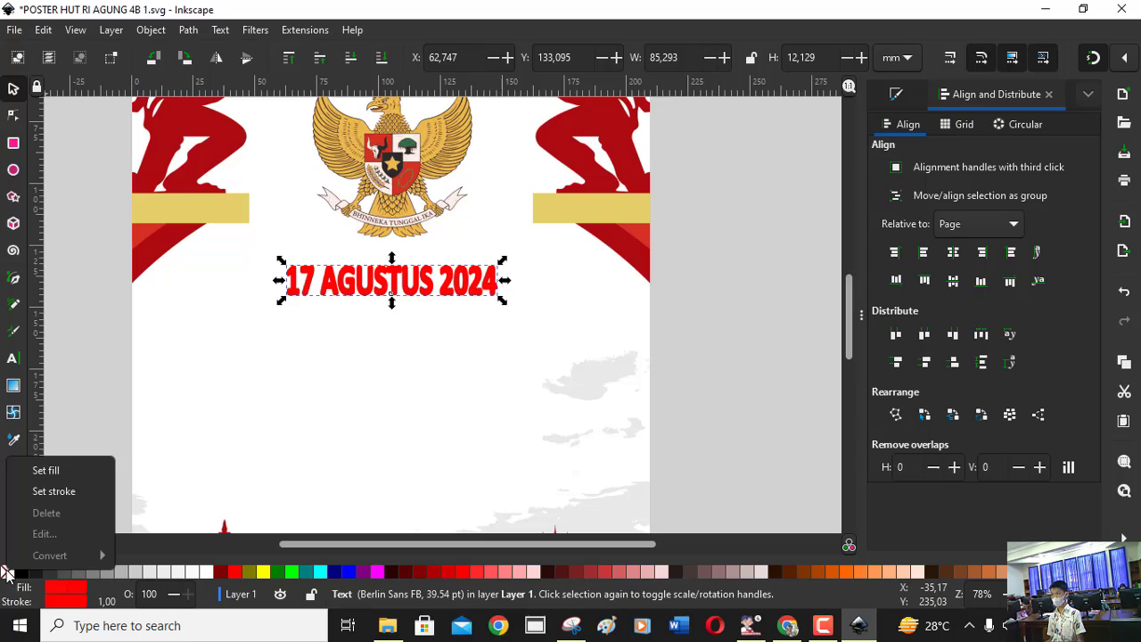
{"action": "left_click", "coordinate": [73, 493]}
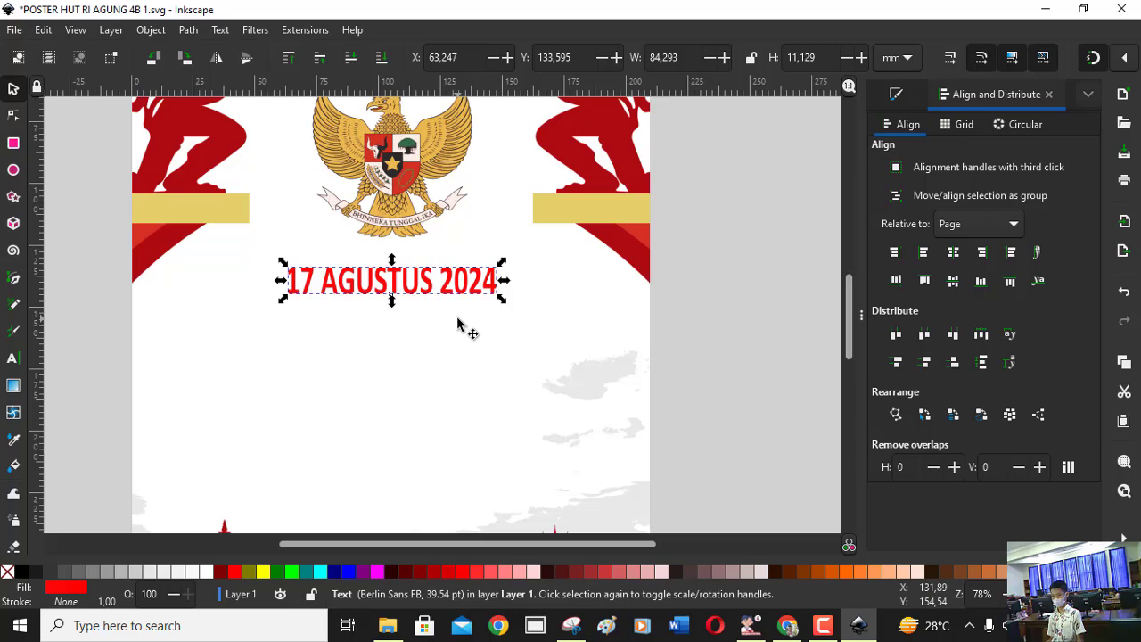
{"action": "left_click", "coordinate": [23, 573]}
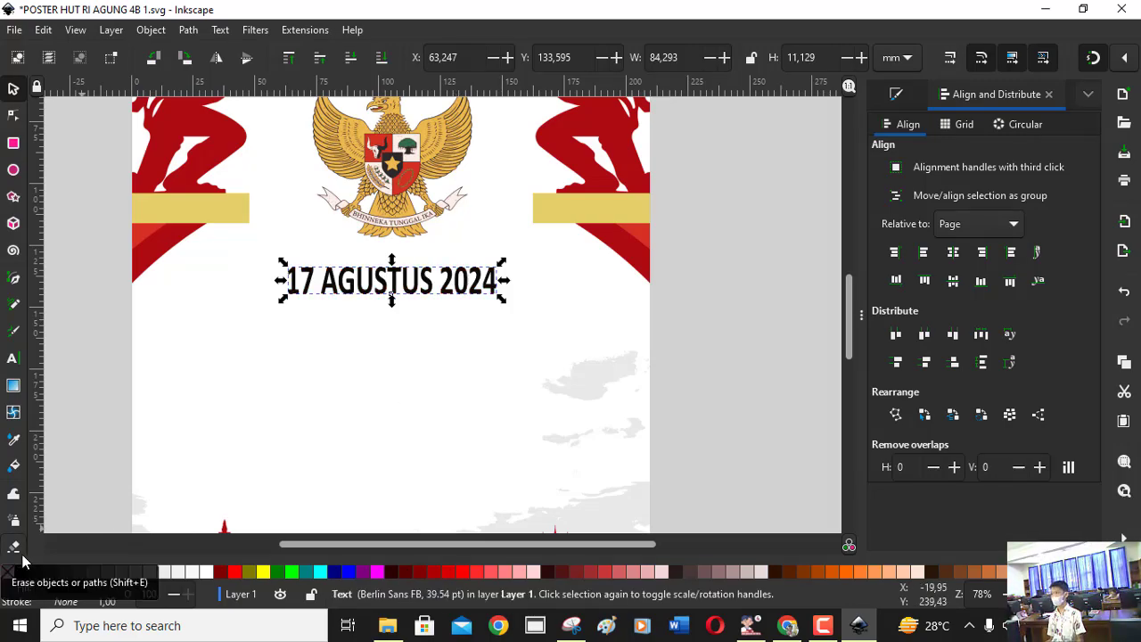
{"action": "left_click", "coordinate": [755, 310]}
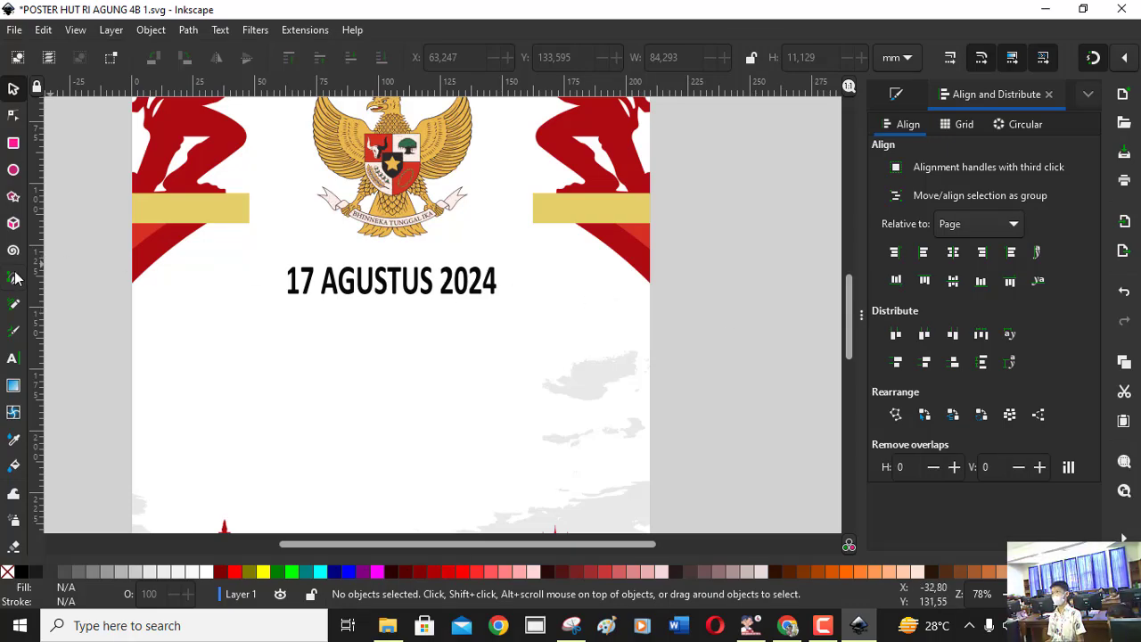
- Add a black Calibri Bold 20 pt 'DIRGAHAYU' text line below the date
{"action": "left_click", "coordinate": [12, 362]}
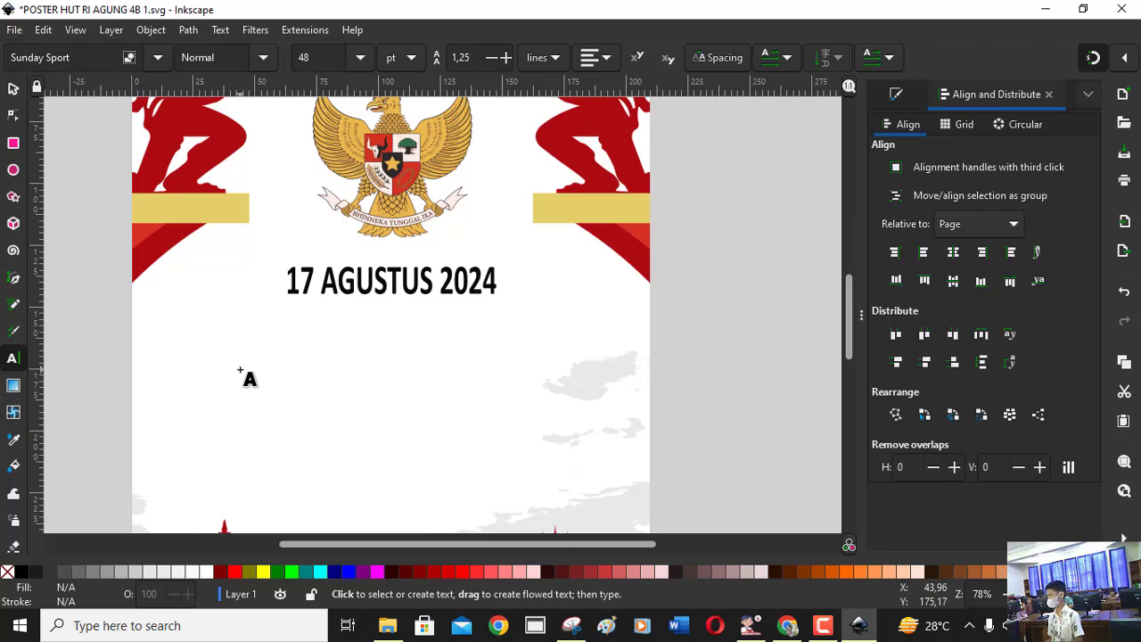
{"action": "left_click", "coordinate": [286, 335]}
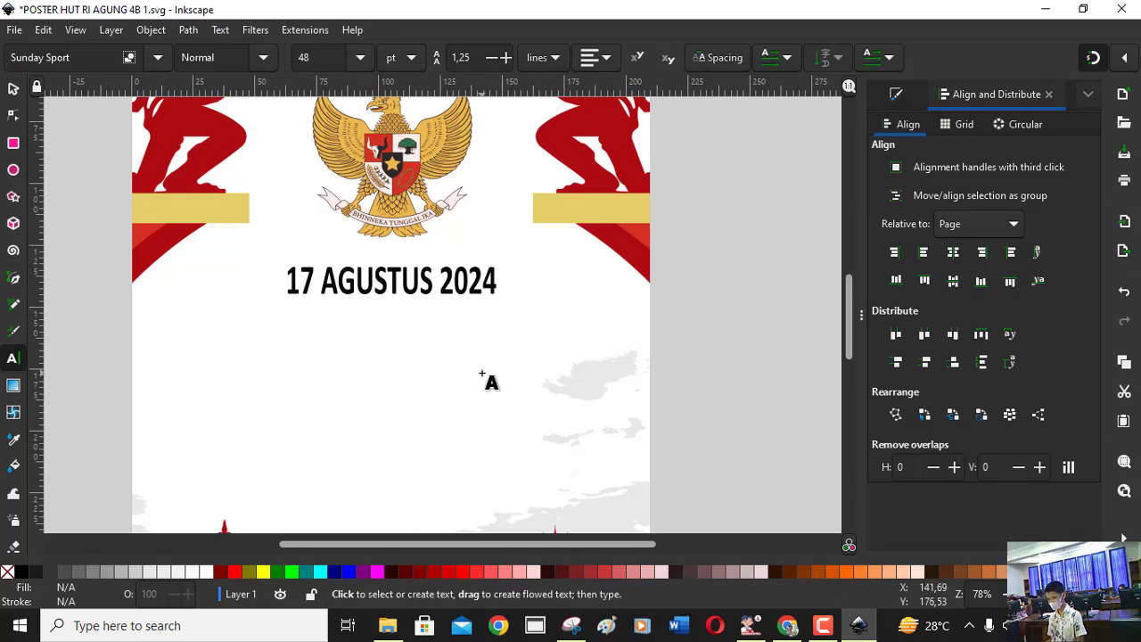
{"action": "left_click", "coordinate": [288, 328]}
{"action": "type", "text": "G"}
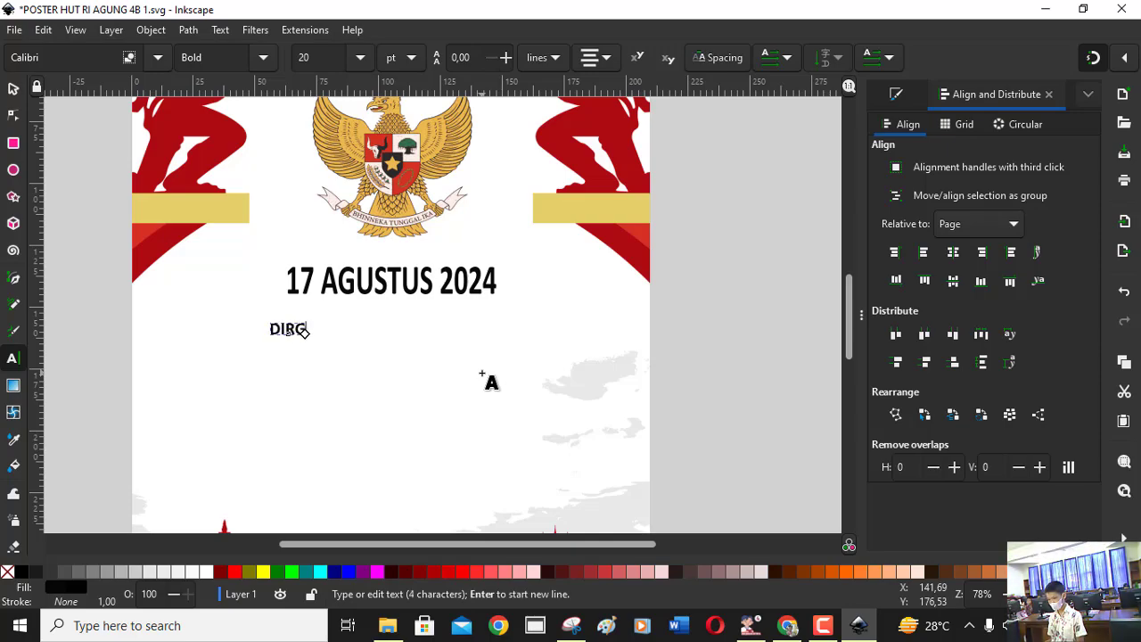
{"action": "type", "text": "AHAYU"}
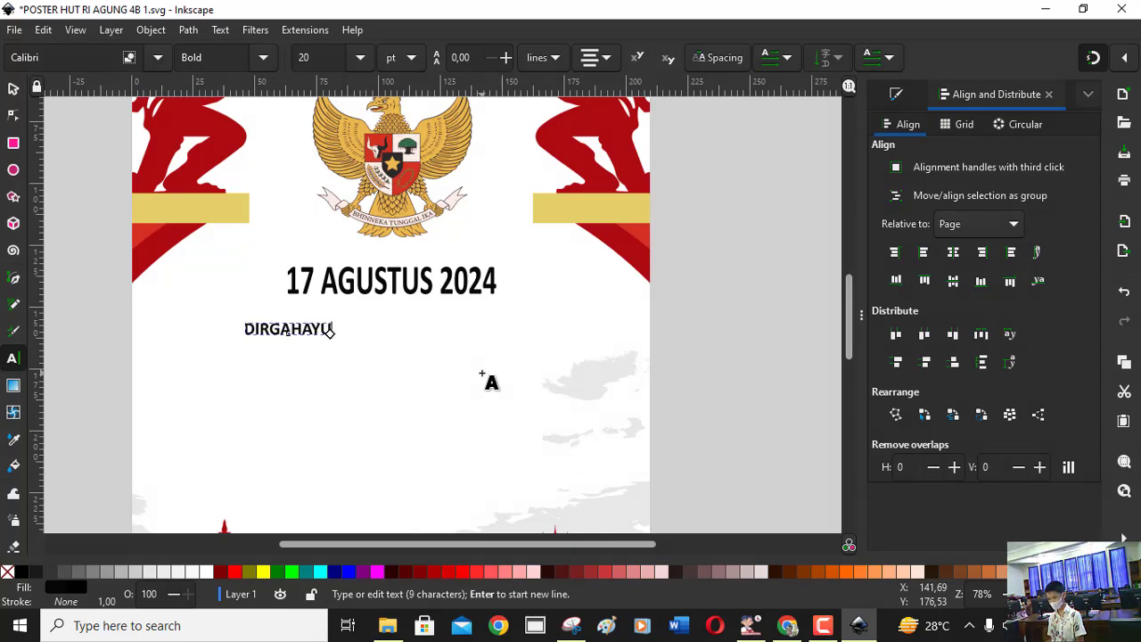
{"action": "left_click", "coordinate": [13, 89]}
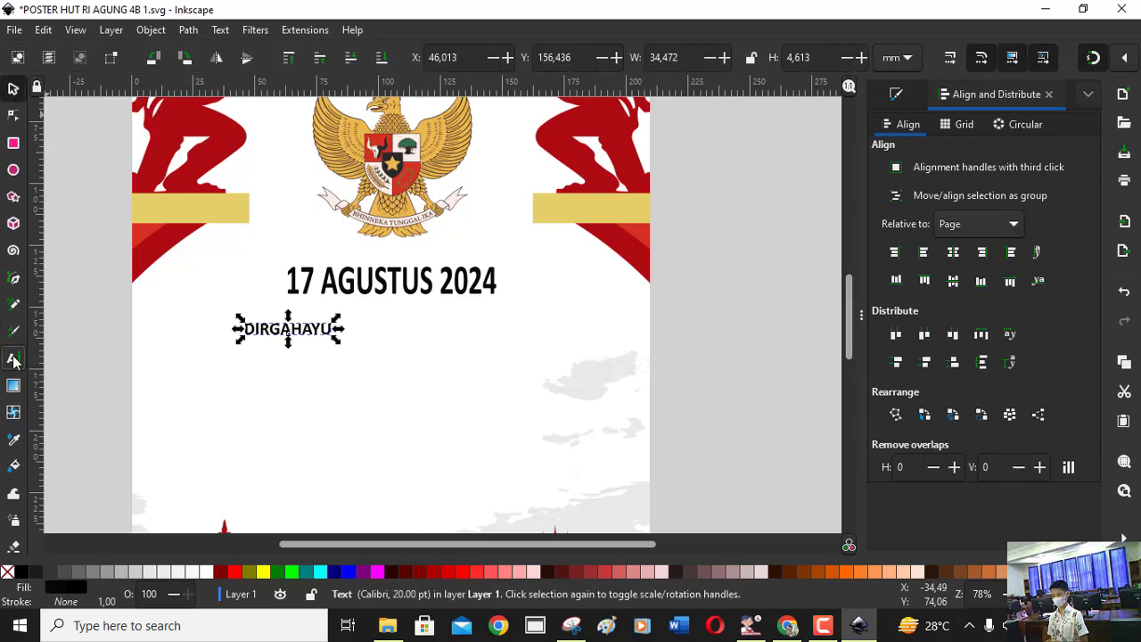
- Set the DIRGAHAYU lettering to the Cyborg Punk font
{"action": "left_click", "coordinate": [13, 358]}
{"action": "left_click_drag", "start_coordinate": [243, 329], "coordinate": [335, 330]}
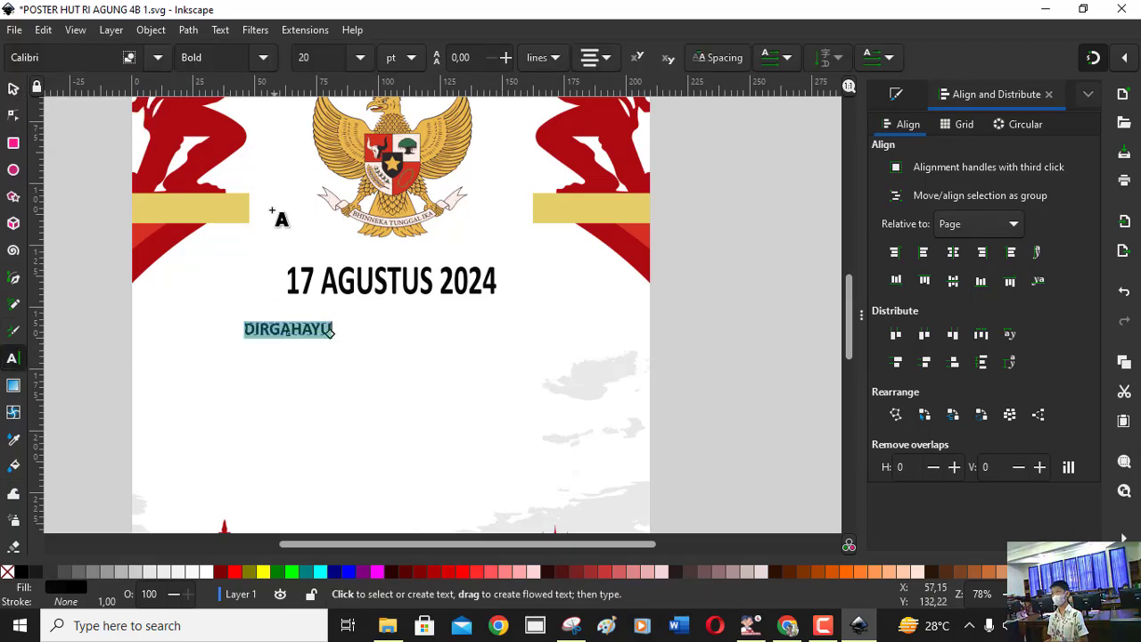
{"action": "left_click", "coordinate": [150, 60]}
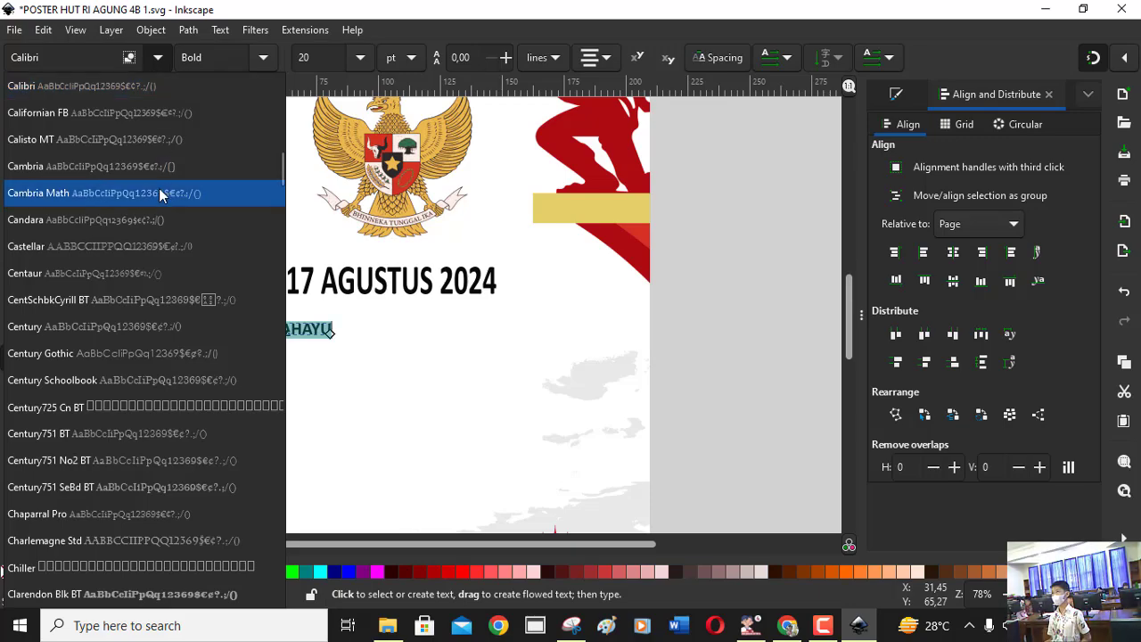
{"action": "scroll", "coordinate": [159, 192], "scroll_direction": "down", "scroll_amount": 2}
{"action": "scroll", "coordinate": [159, 192], "scroll_direction": "down", "scroll_amount": 1}
{"action": "scroll", "coordinate": [159, 193], "scroll_direction": "down", "scroll_amount": 3}
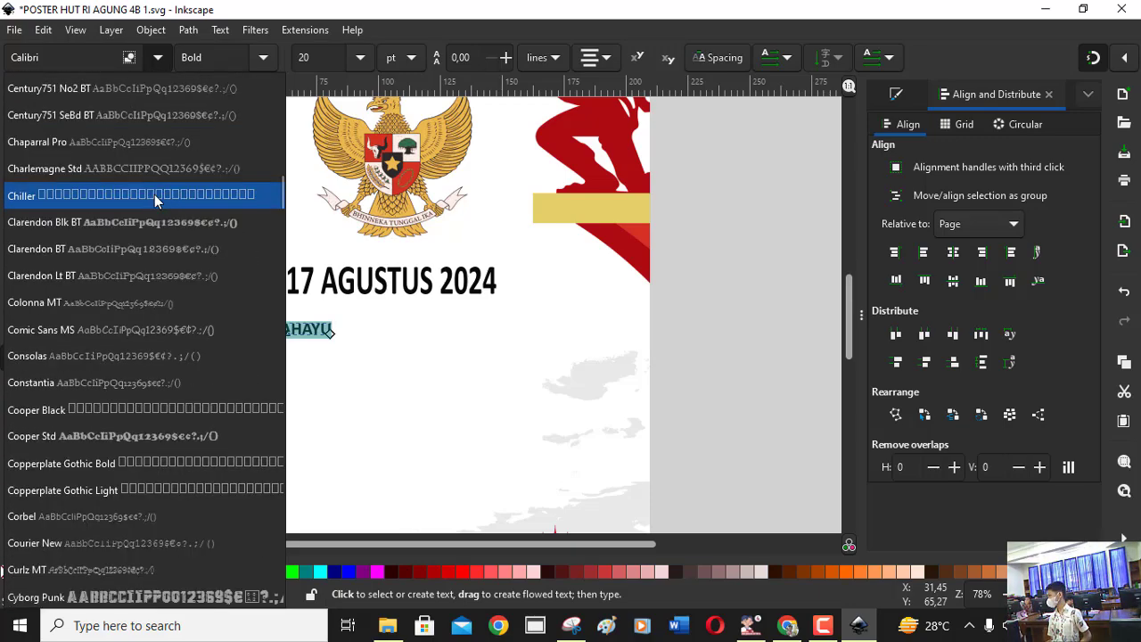
{"action": "key", "text": "Escape"}
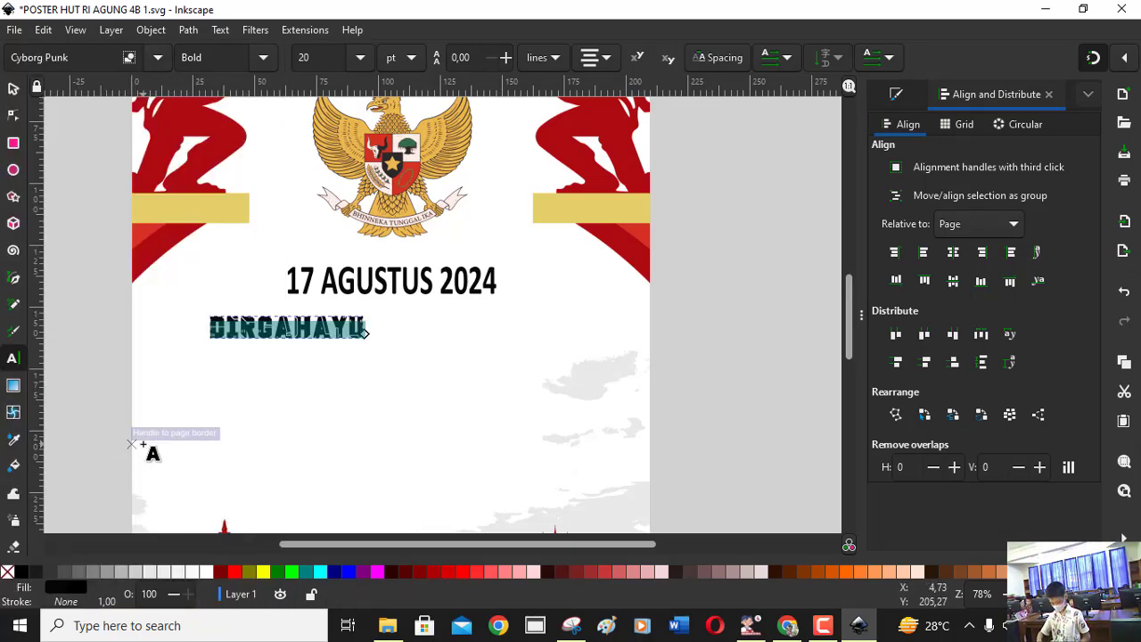
- Fill DIRGAHAYU red, enlarge it to about double width, and nudge it just under the date
{"action": "left_click", "coordinate": [10, 89]}
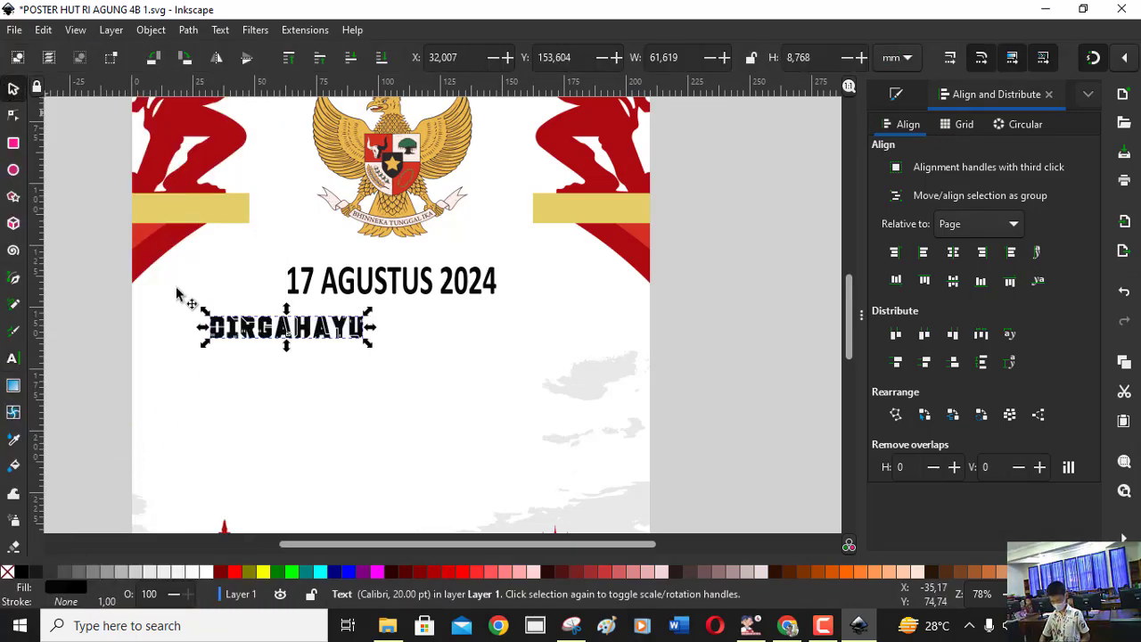
{"action": "left_click", "coordinate": [235, 572]}
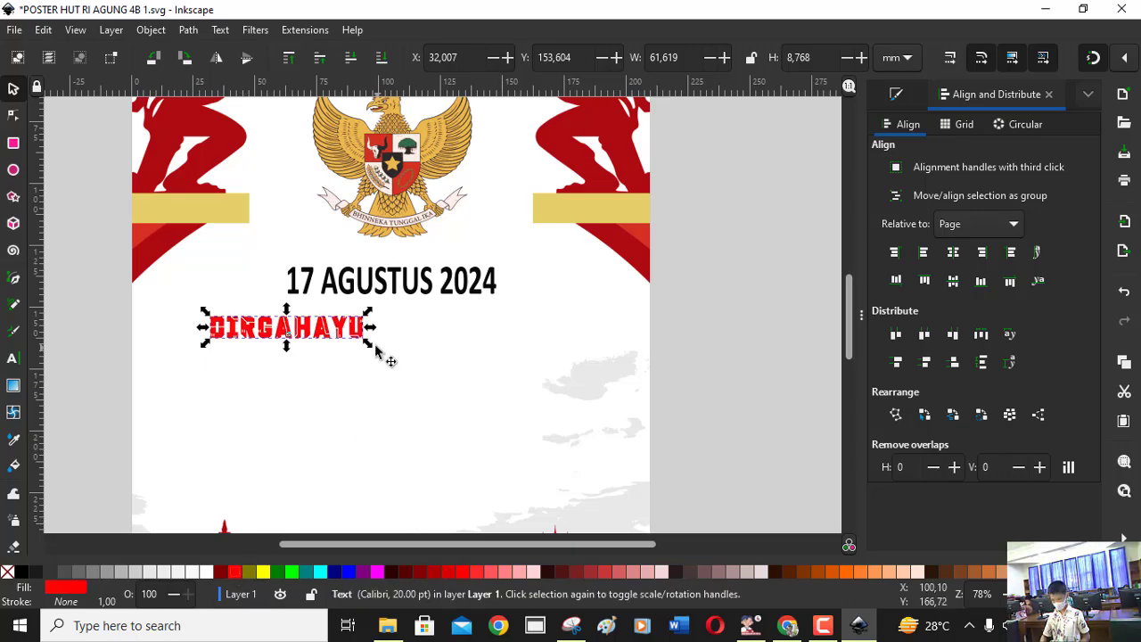
{"action": "left_click_drag", "start_coordinate": [369, 347], "coordinate": [520, 384]}
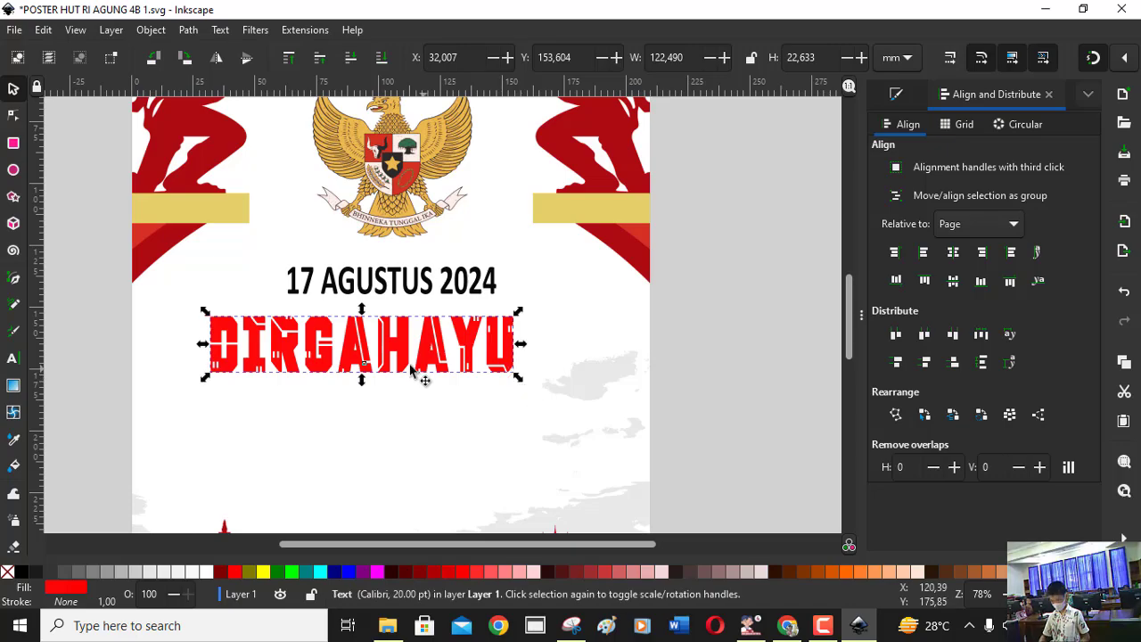
{"action": "left_click_drag", "start_coordinate": [370, 346], "coordinate": [399, 332]}
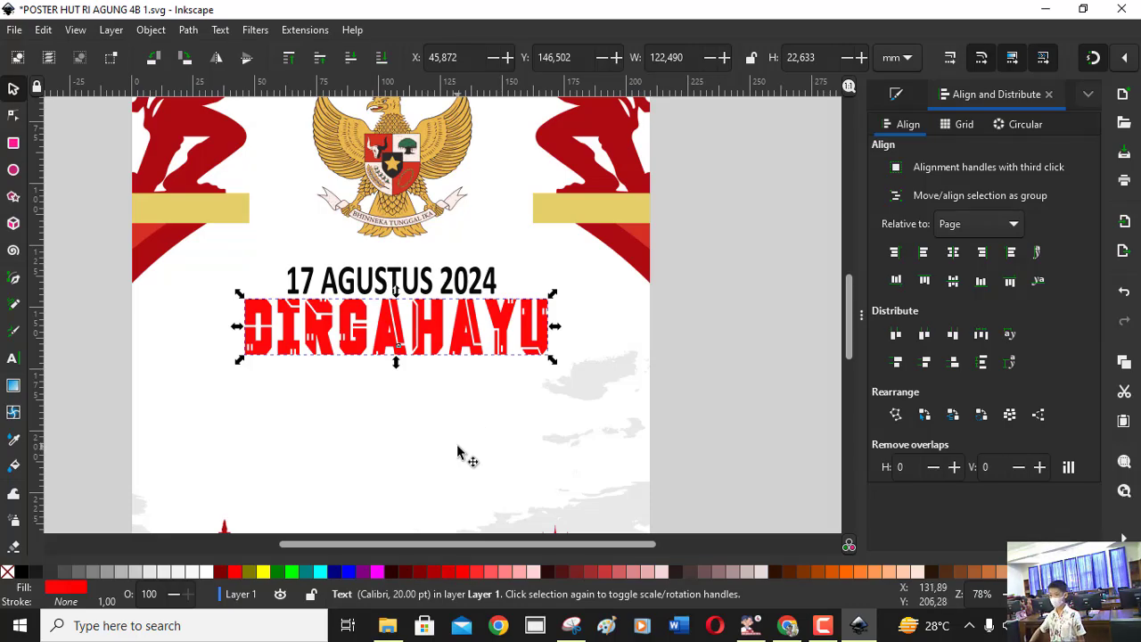
{"action": "key", "text": "Left"}
{"action": "key", "text": "Down"}
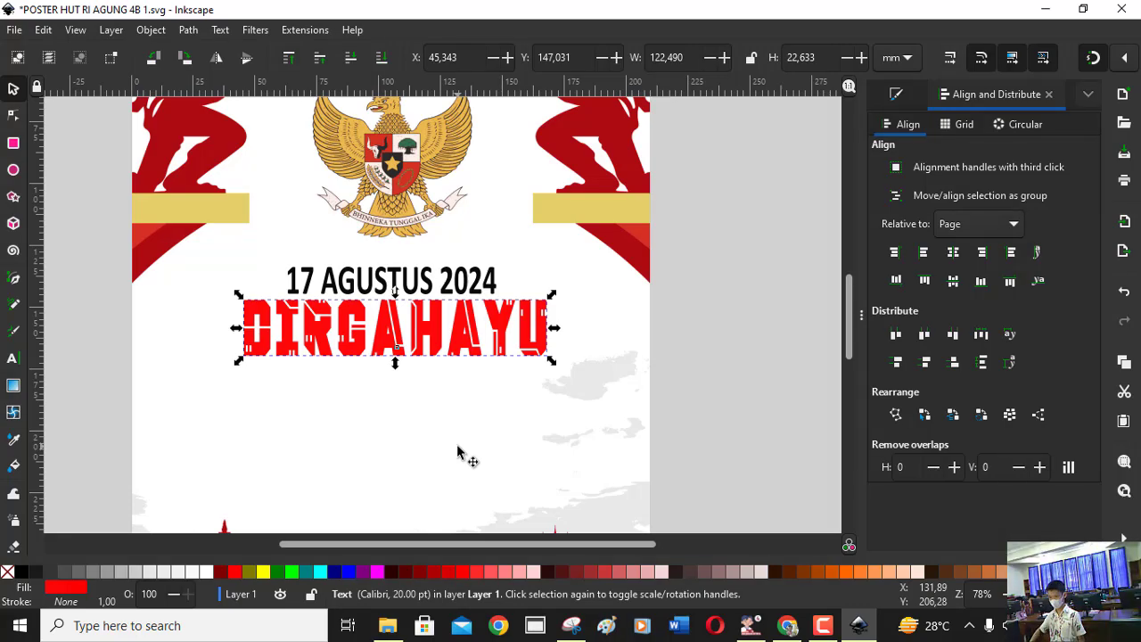
{"action": "left_click", "coordinate": [457, 452]}
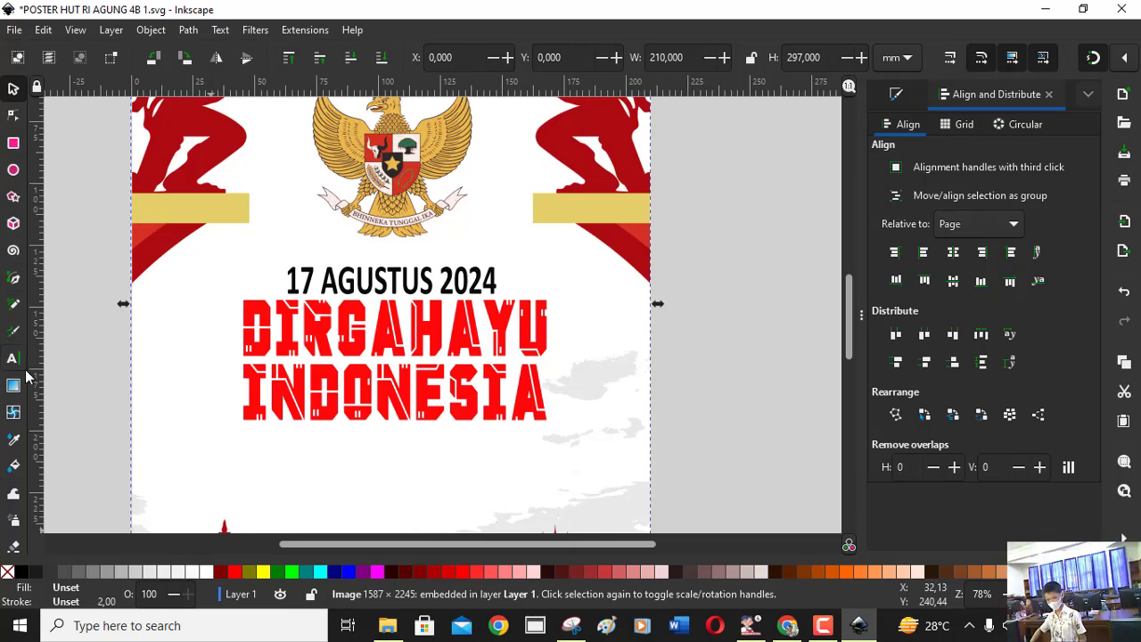
- Type 'MEMPERINGATI HUT RI KE-79' as a new text line below INDONESIA and select its characters
{"action": "left_click", "coordinate": [13, 357]}
{"action": "left_click", "coordinate": [301, 470]}
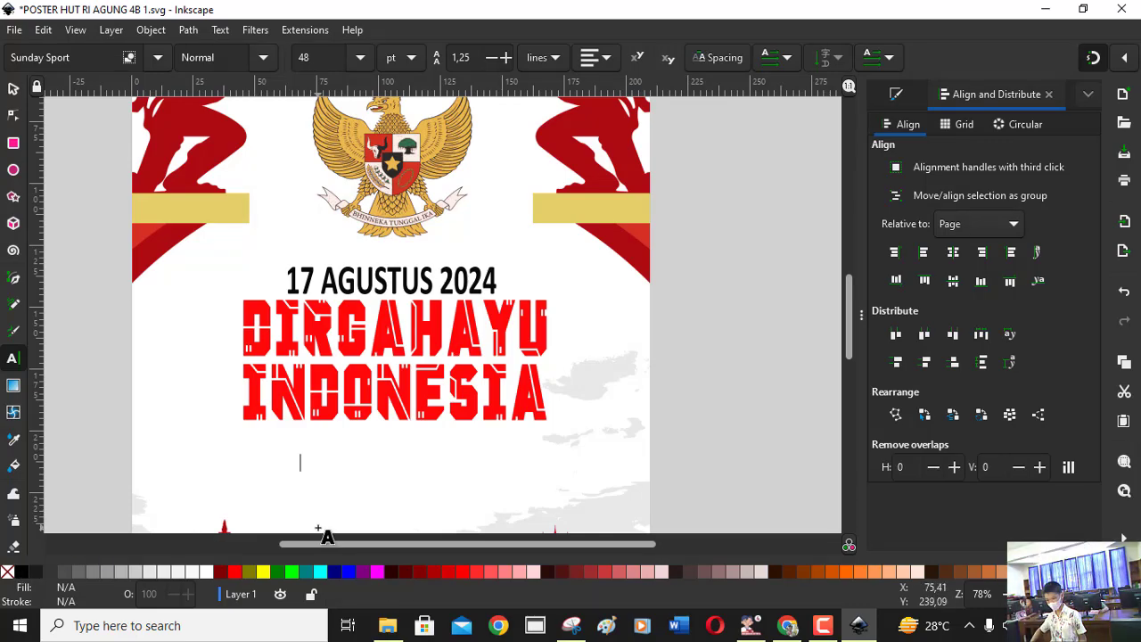
{"action": "type", "text": "MEMPE"}
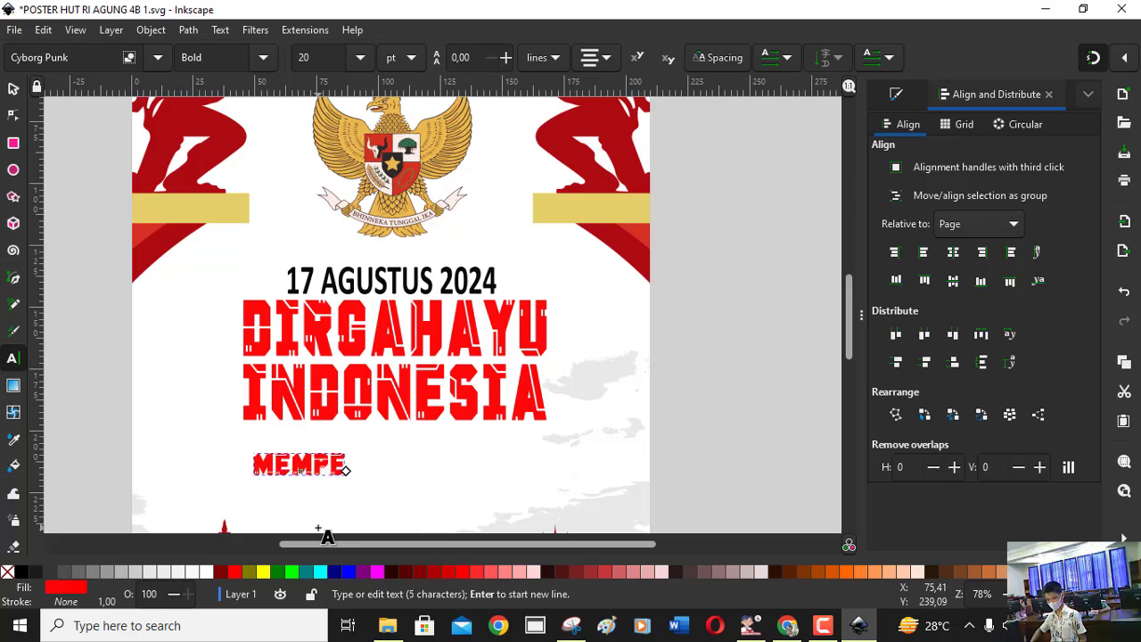
{"action": "type", "text": "RINGATI "}
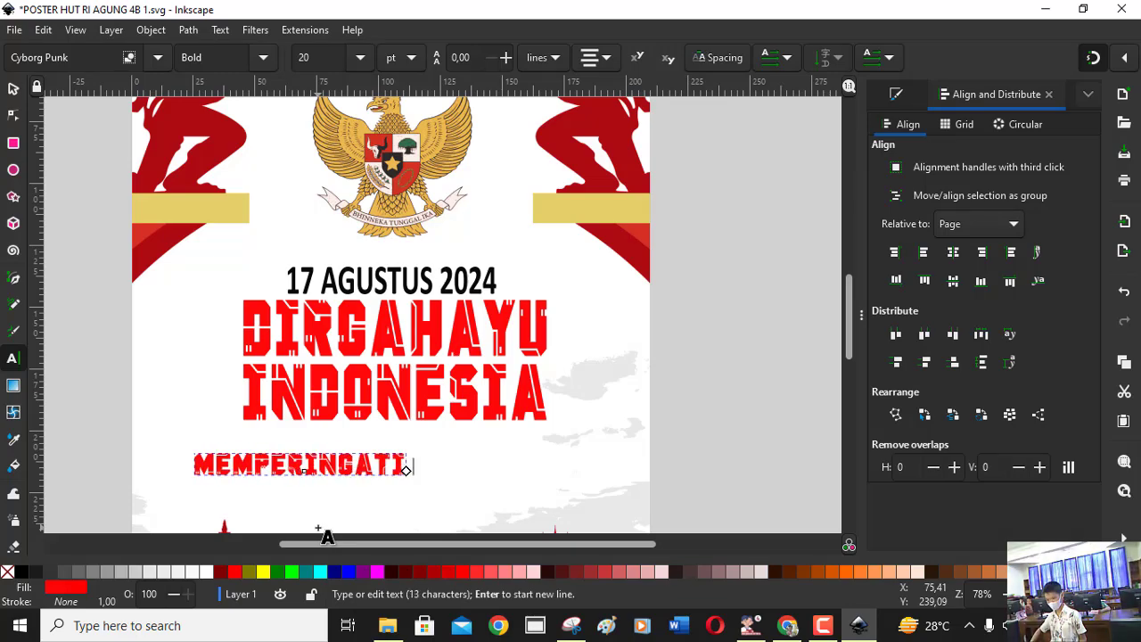
{"action": "type", "text": "HUT "}
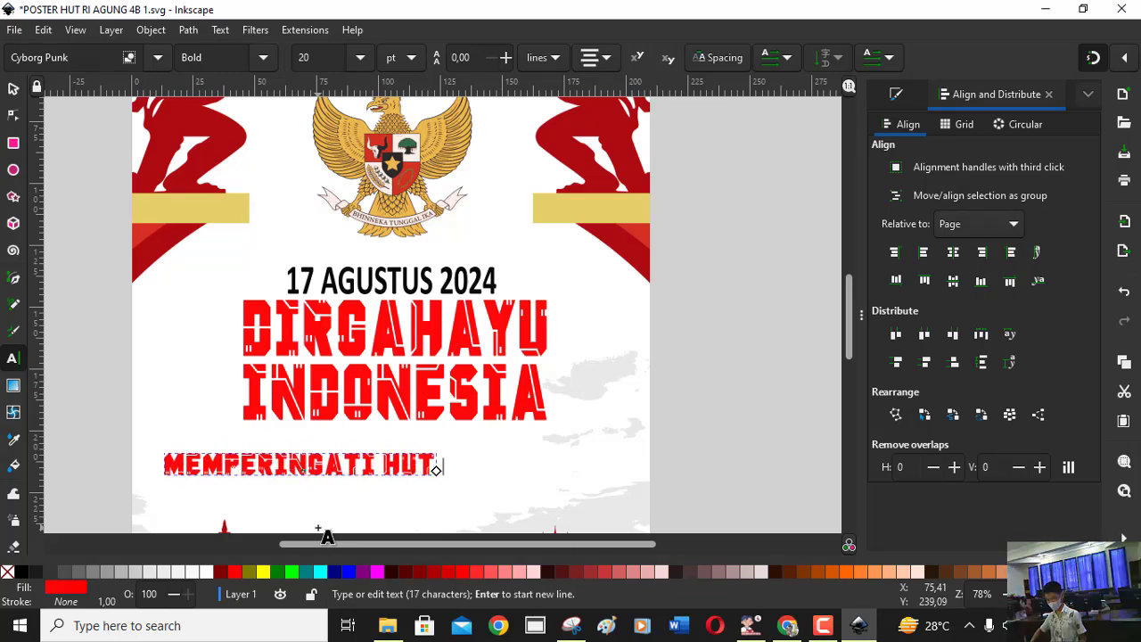
{"action": "type", "text": "RI KE"}
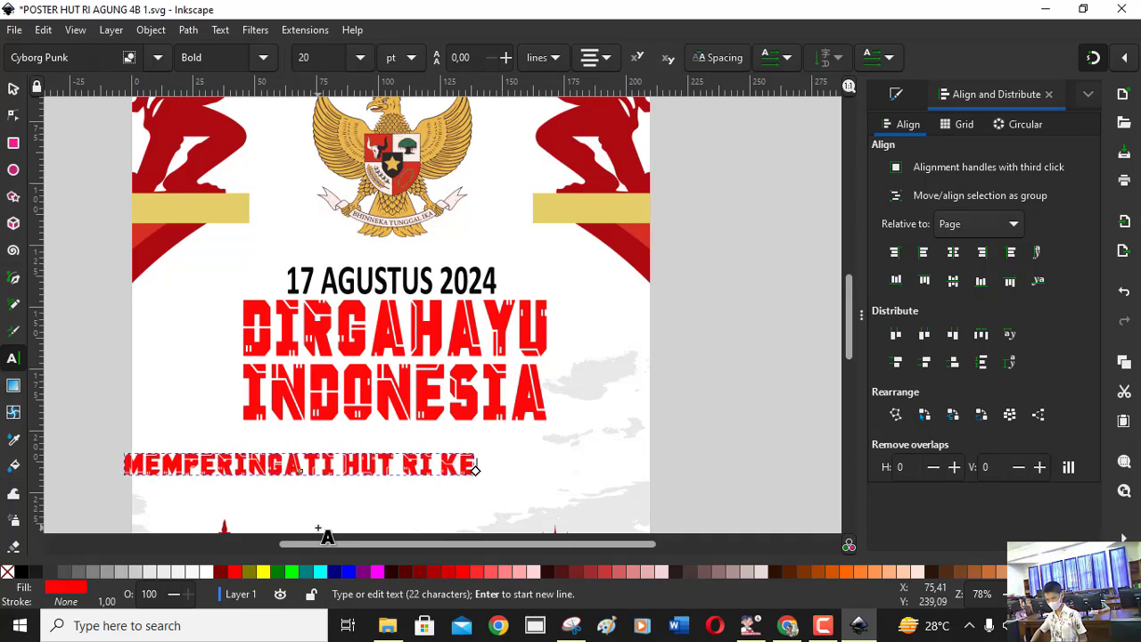
{"action": "type", "text": "-79"}
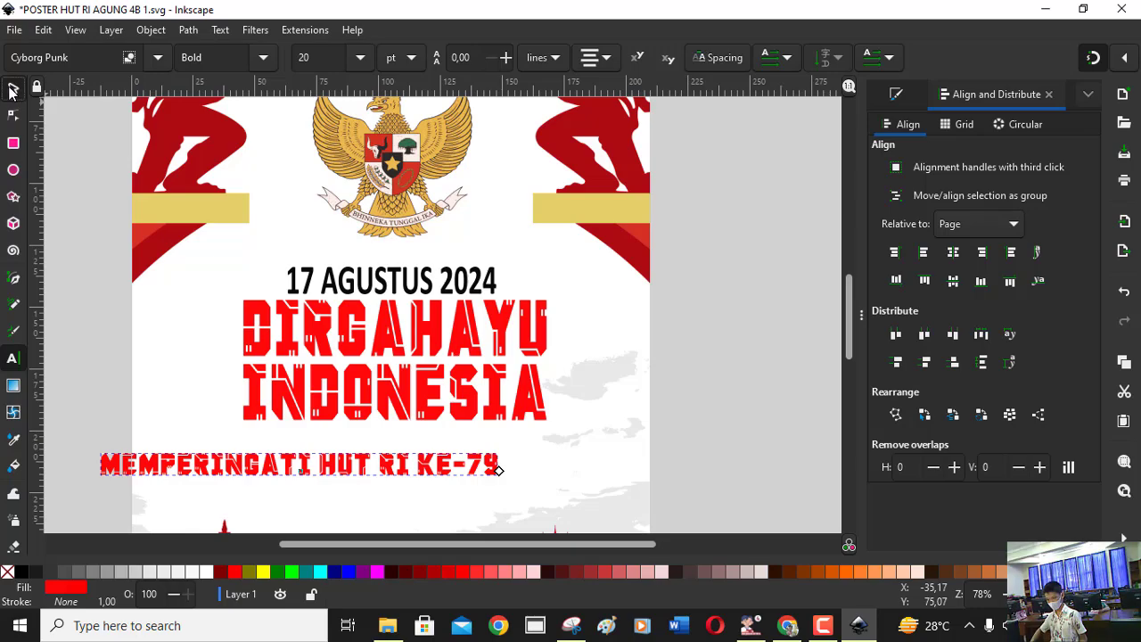
{"action": "left_click", "coordinate": [13, 88]}
{"action": "left_click", "coordinate": [13, 357]}
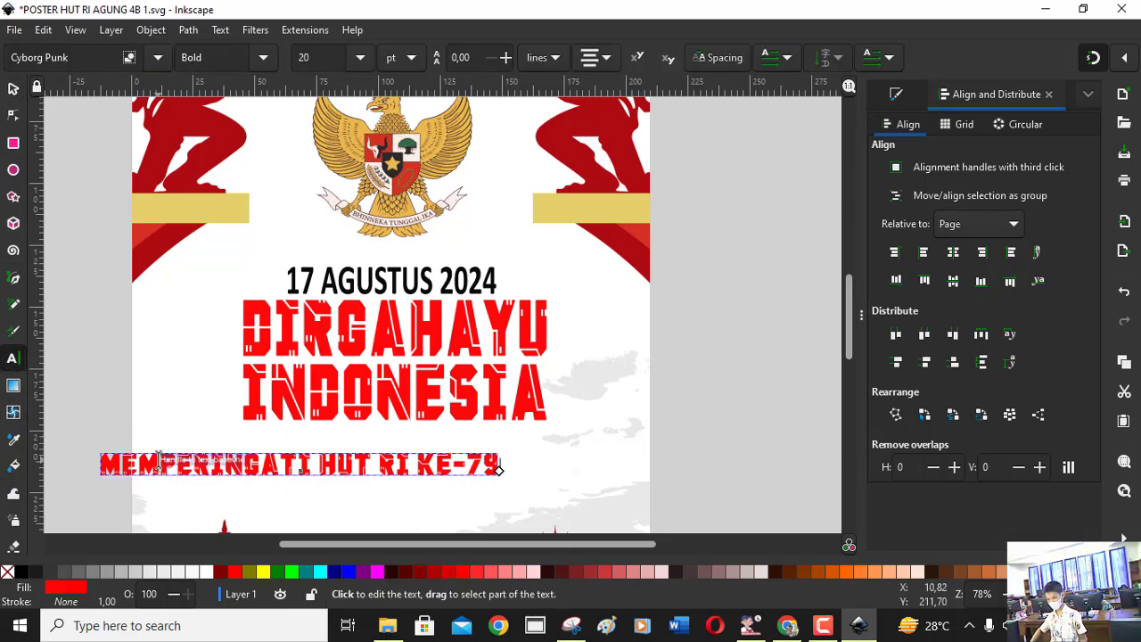
{"action": "left_click", "coordinate": [497, 465]}
{"action": "left_click_drag", "start_coordinate": [103, 464], "coordinate": [500, 467]}
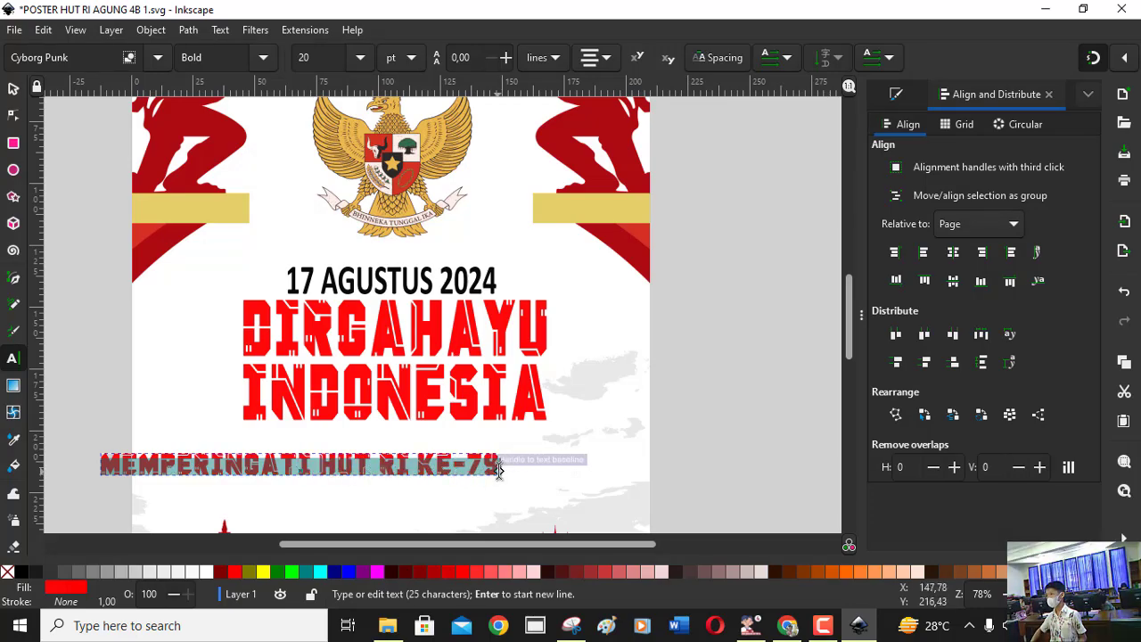
{"action": "left_click", "coordinate": [156, 58]}
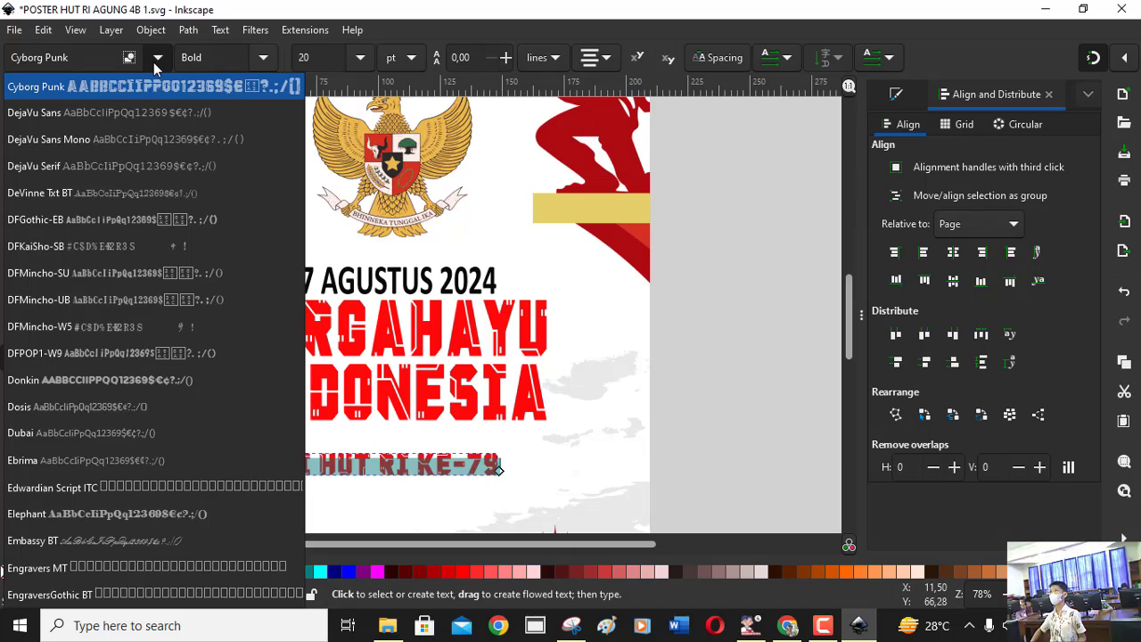
- Apply the Exotc350 Bd BT font and a black fill to the MEMPERINGATI line
{"action": "scroll", "coordinate": [164, 247], "scroll_direction": "down", "scroll_amount": 1}
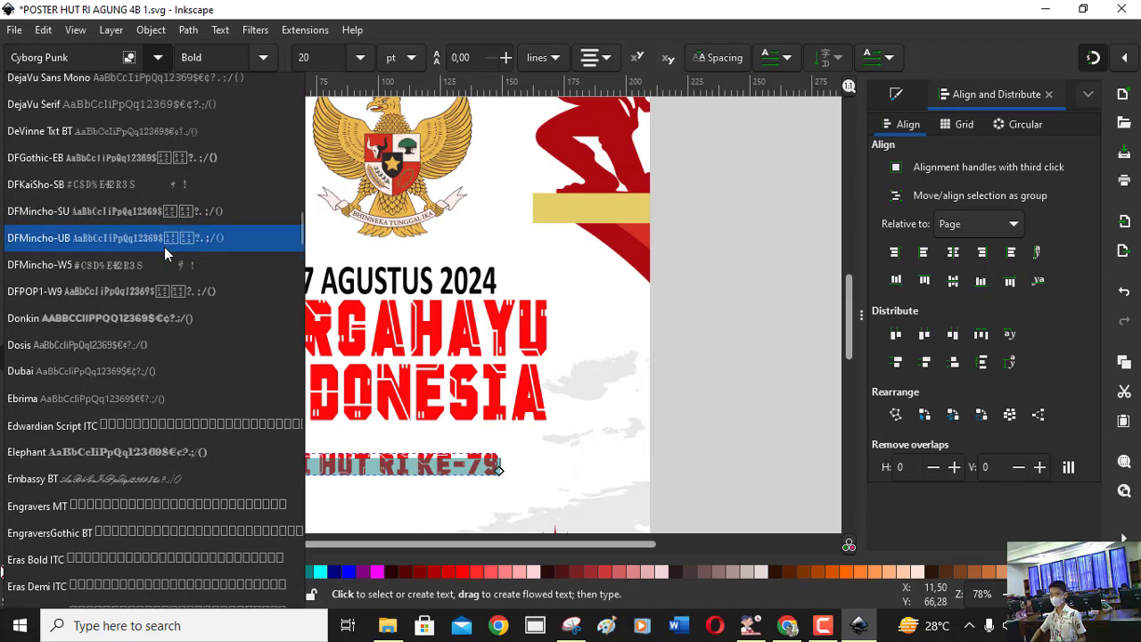
{"action": "scroll", "coordinate": [164, 254], "scroll_direction": "down", "scroll_amount": 2}
{"action": "scroll", "coordinate": [165, 254], "scroll_direction": "down", "scroll_amount": 2}
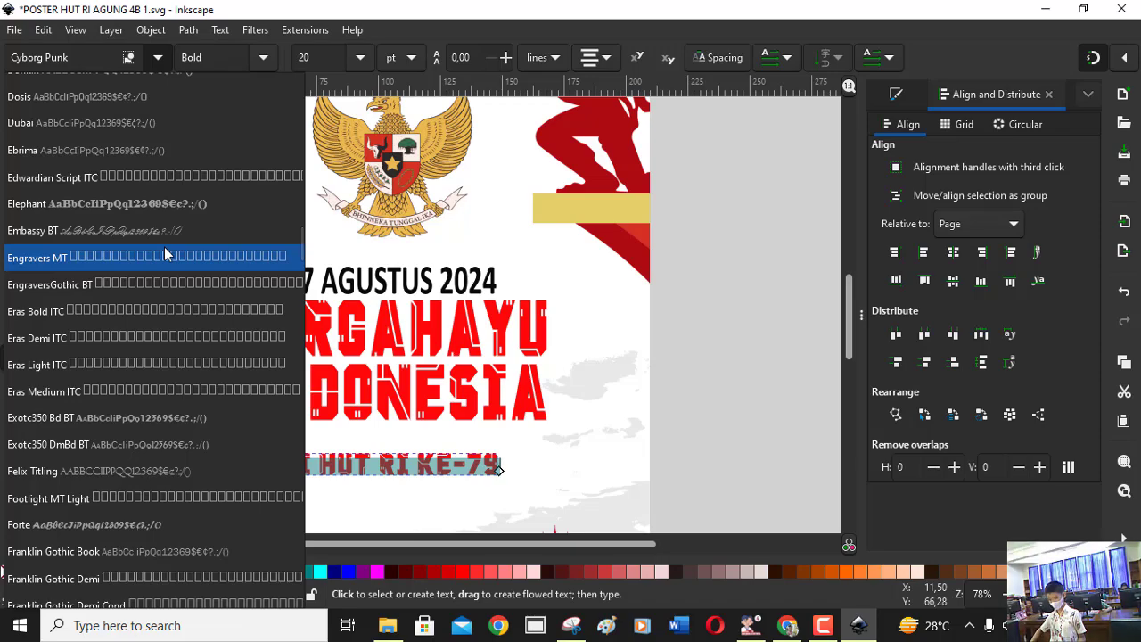
{"action": "left_click", "coordinate": [151, 420]}
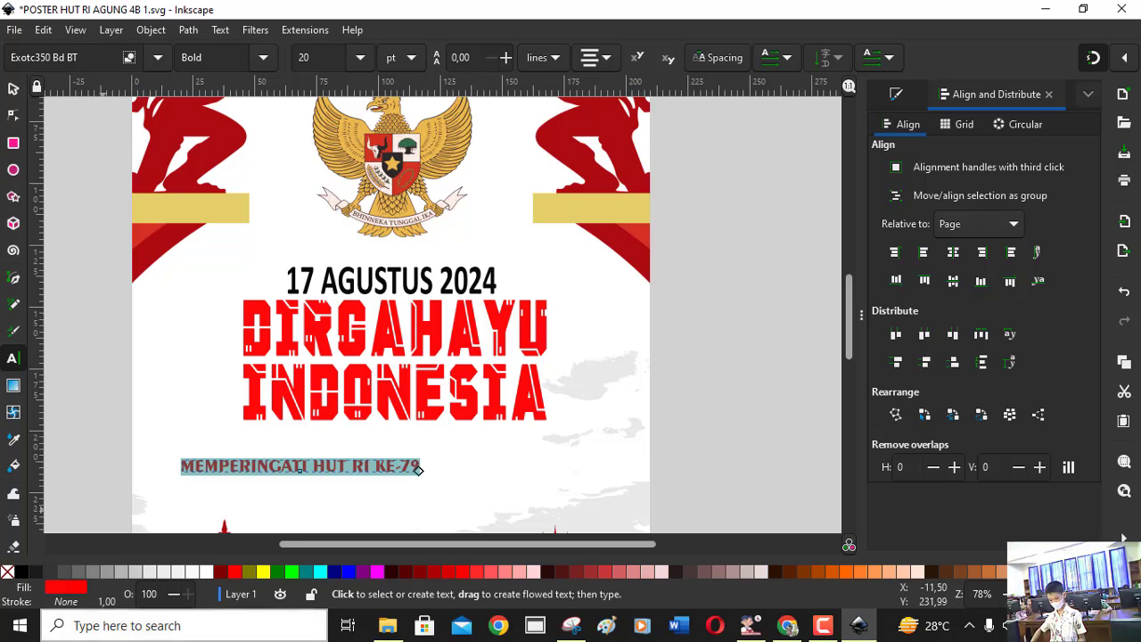
{"action": "left_click", "coordinate": [22, 571]}
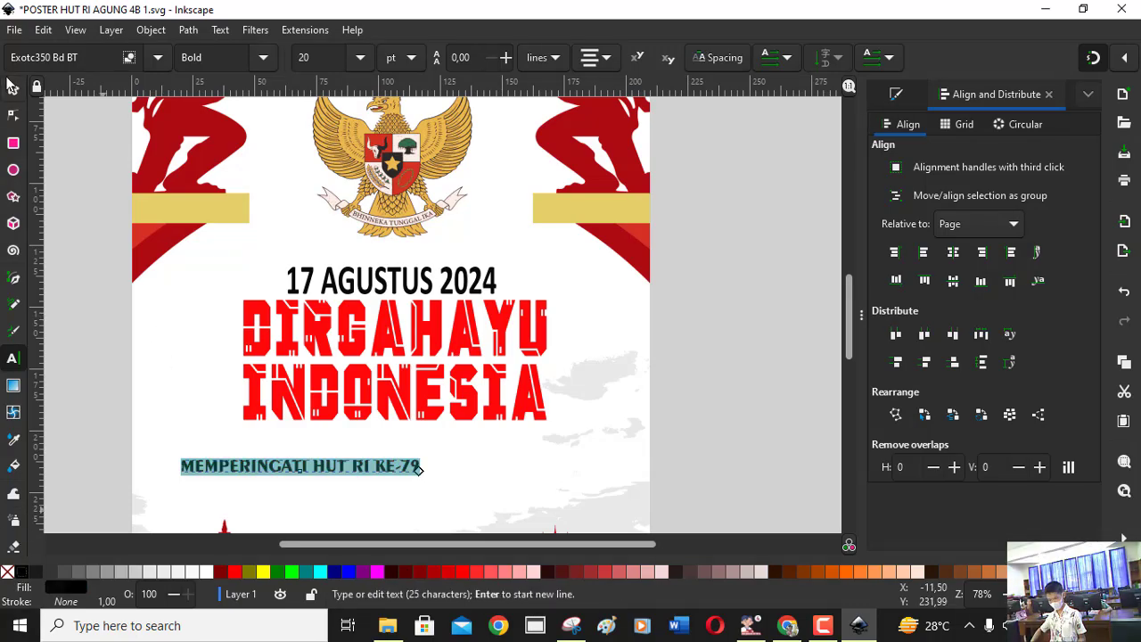
{"action": "left_click", "coordinate": [14, 89]}
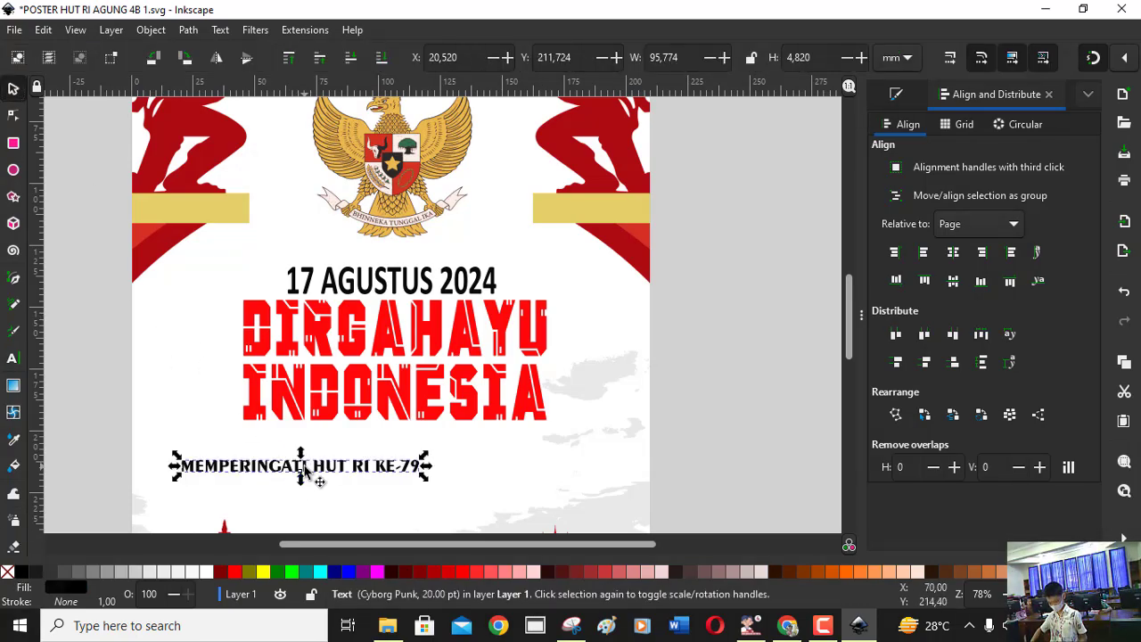
- Move the subtitle directly under INDONESIA and stretch it to about 124 × 5.2 mm
{"action": "left_click_drag", "start_coordinate": [336, 473], "coordinate": [376, 457]}
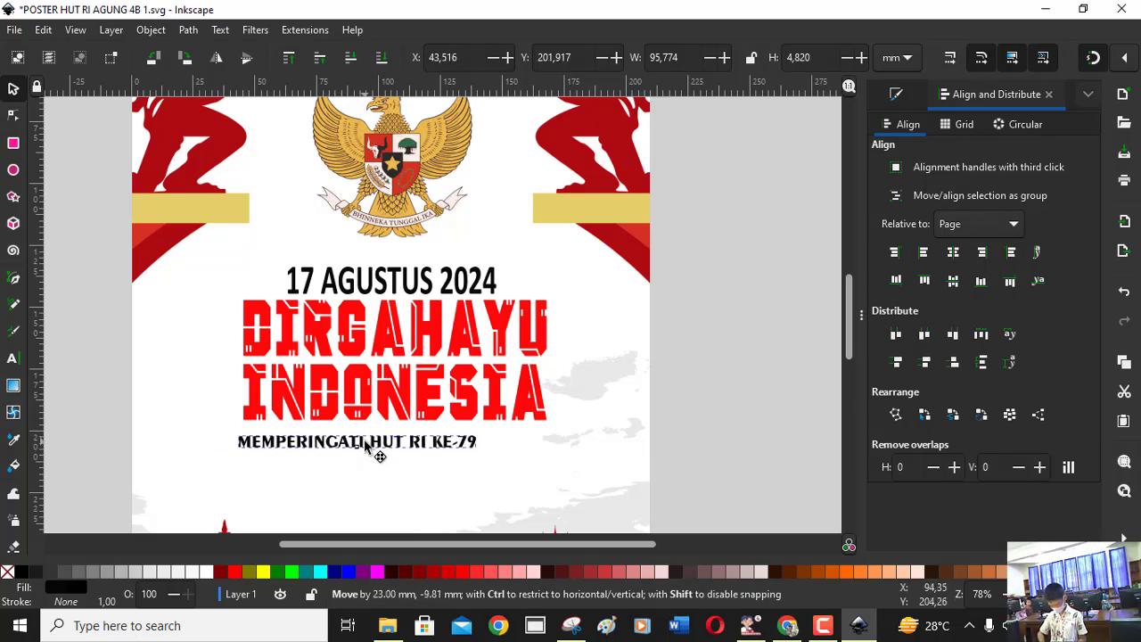
{"action": "left_click_drag", "start_coordinate": [375, 456], "coordinate": [367, 435]}
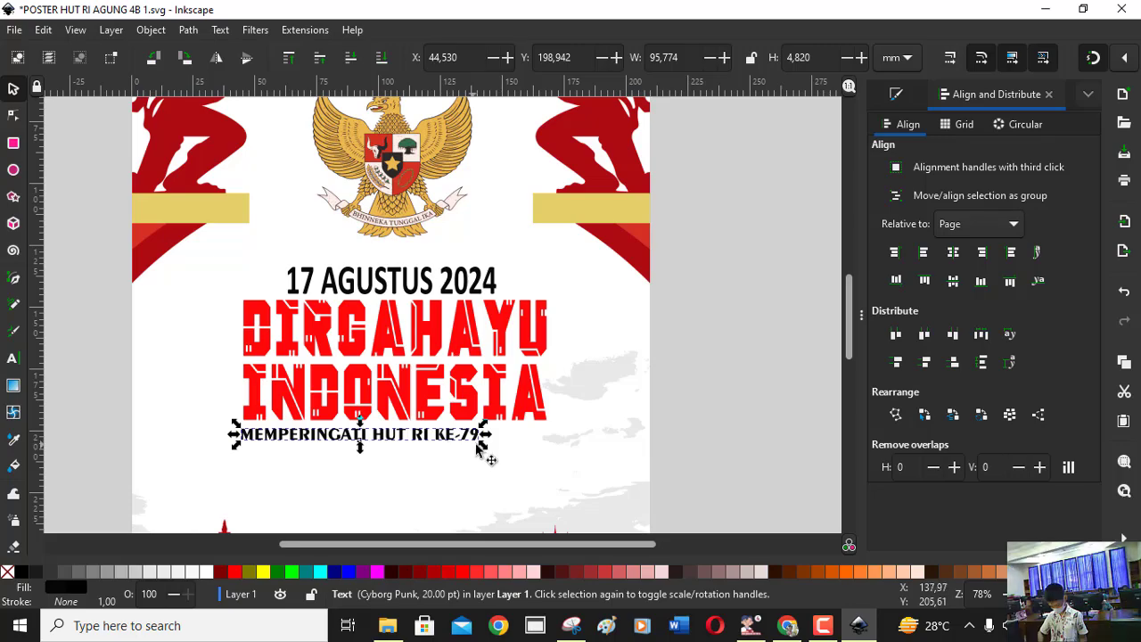
{"action": "left_click_drag", "start_coordinate": [483, 444], "coordinate": [543, 446]}
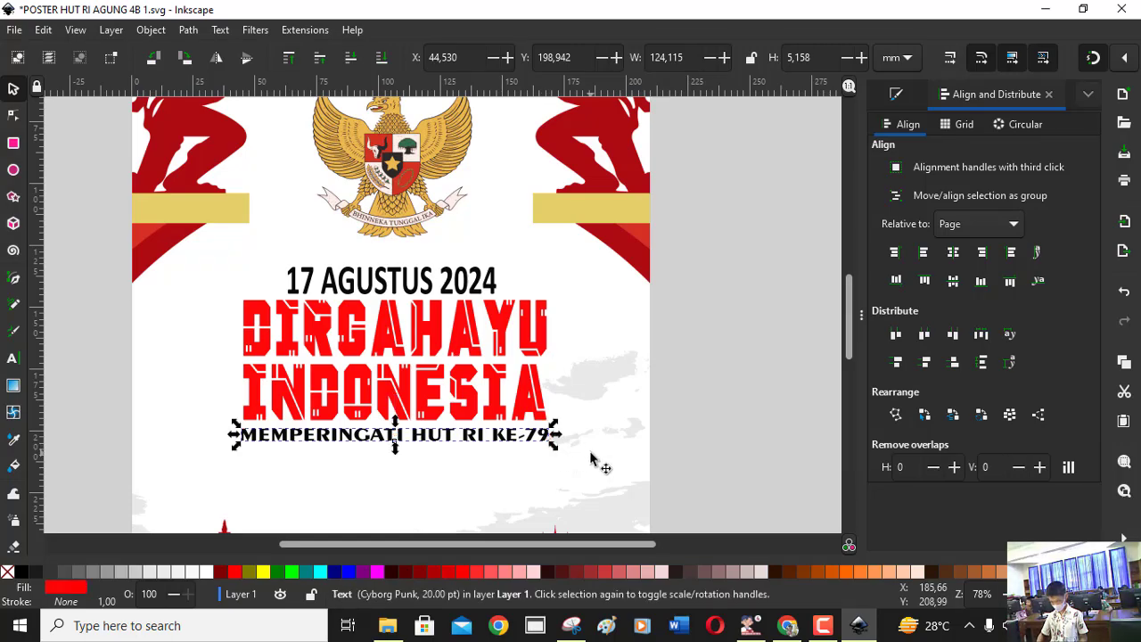
{"action": "left_click", "coordinate": [594, 461]}
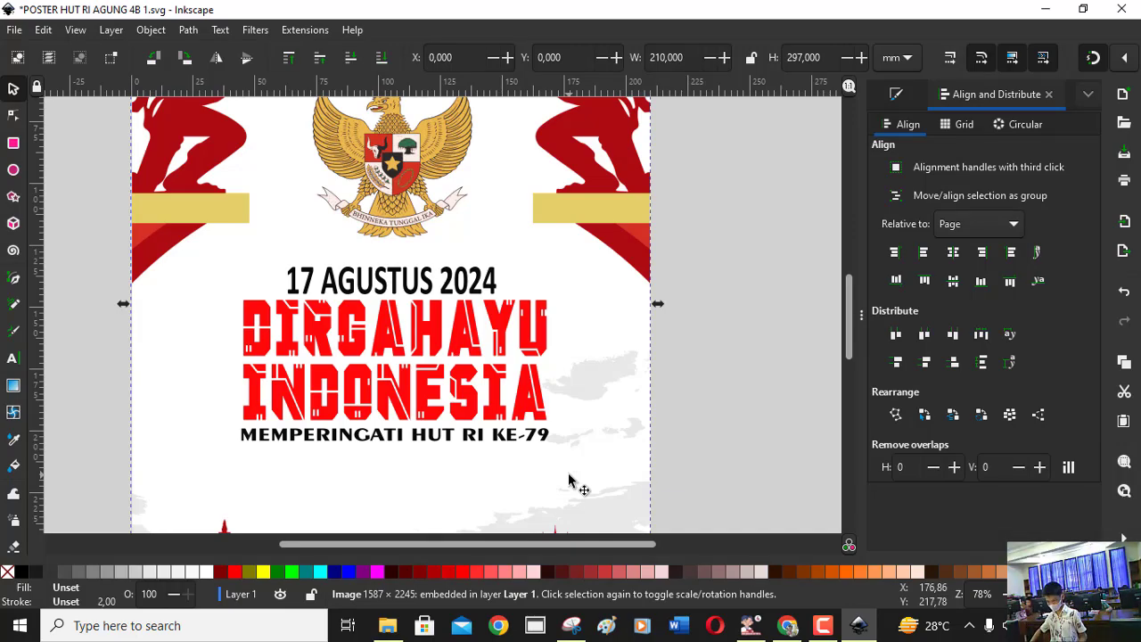
- Nudge DIRGAHAYU, INDONESIA and the subtitle down together by two steps
{"action": "scroll", "coordinate": [568, 481], "scroll_direction": "down", "scroll_amount": 1, "text": "ctrl"}
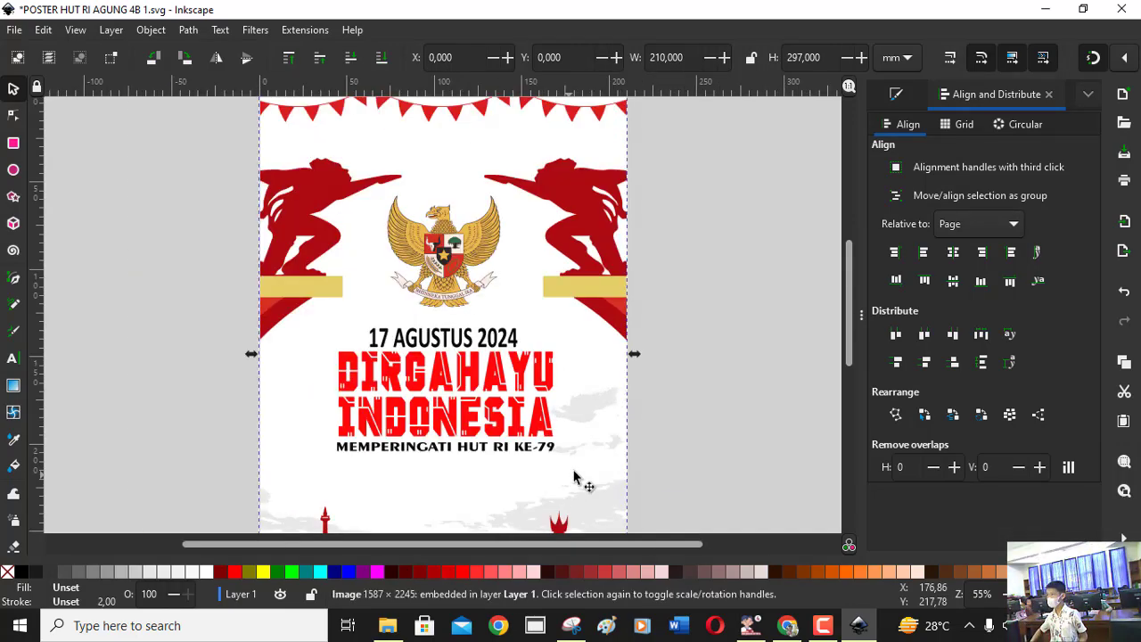
{"action": "scroll", "coordinate": [851, 321], "scroll_direction": "down", "scroll_amount": 1}
{"action": "scroll", "coordinate": [851, 356], "scroll_direction": "down", "scroll_amount": 1}
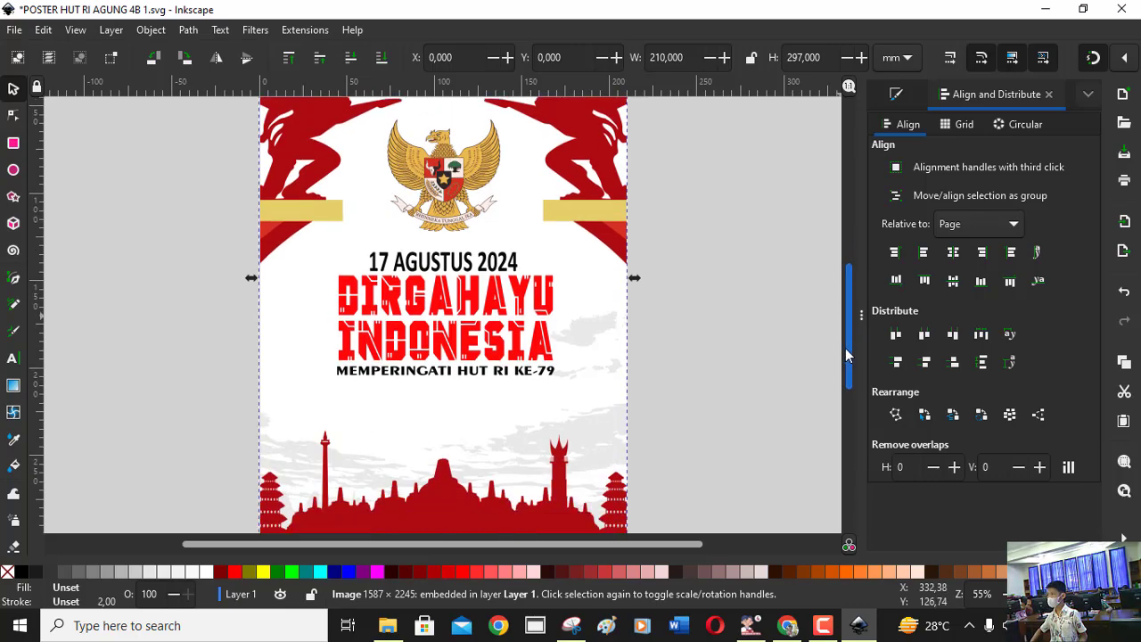
{"action": "left_click", "coordinate": [400, 305]}
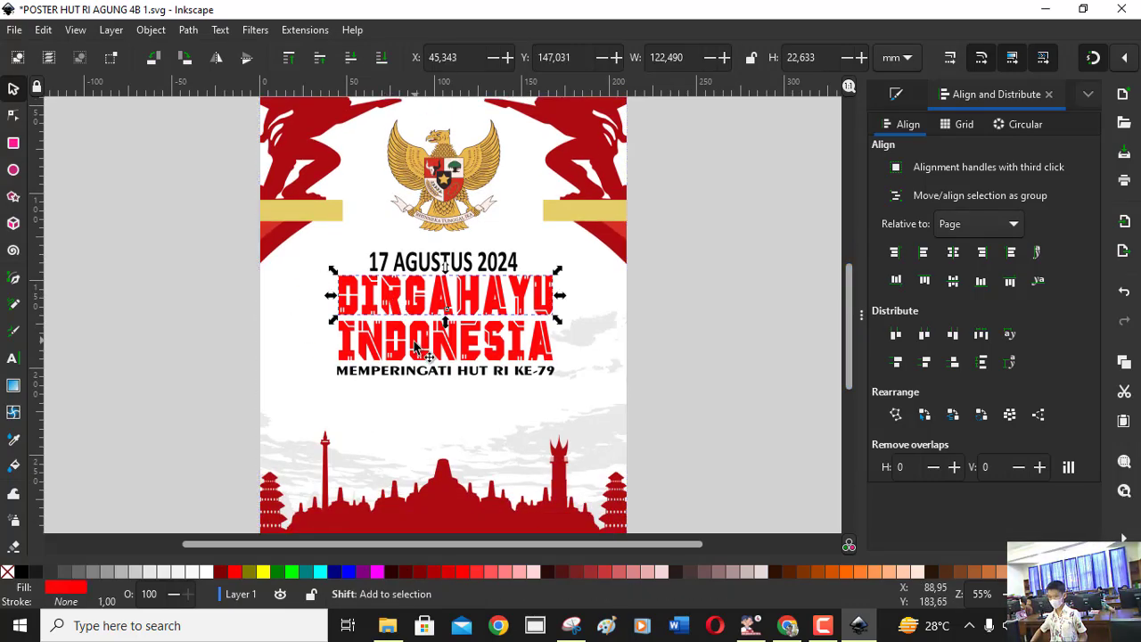
{"action": "left_click", "coordinate": [408, 350], "text": "shift"}
{"action": "left_click", "coordinate": [402, 374], "text": "shift"}
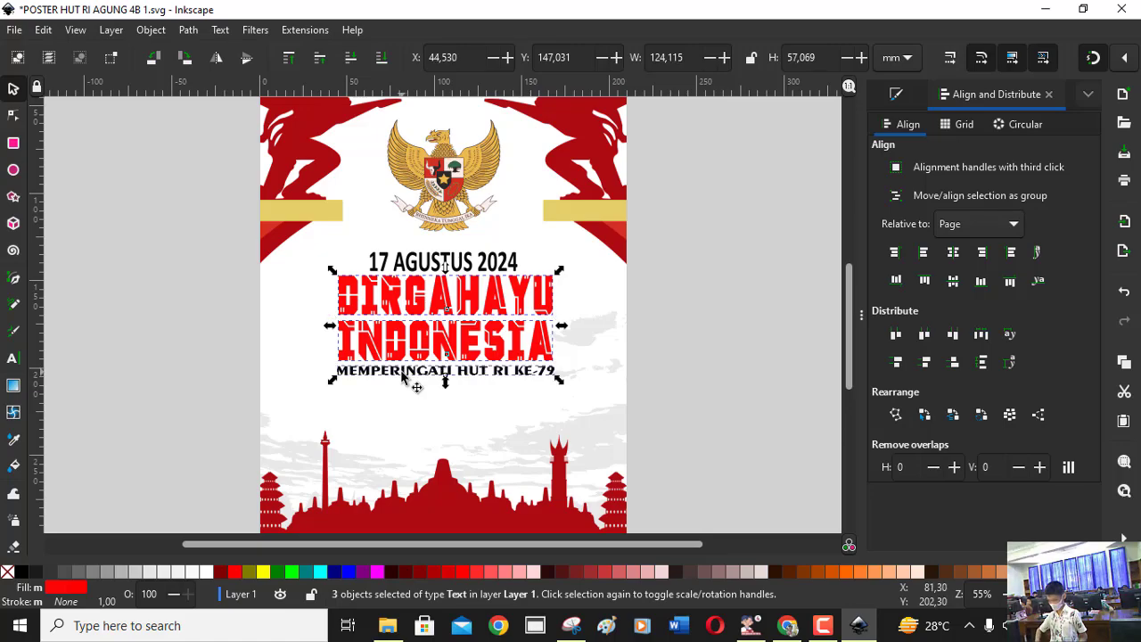
{"action": "key", "text": "Down"}
{"action": "key", "text": "Down"}
{"action": "key", "text": "Down"}
{"action": "key", "text": "Down"}
{"action": "key", "text": "Down"}
{"action": "key", "text": "Down"}
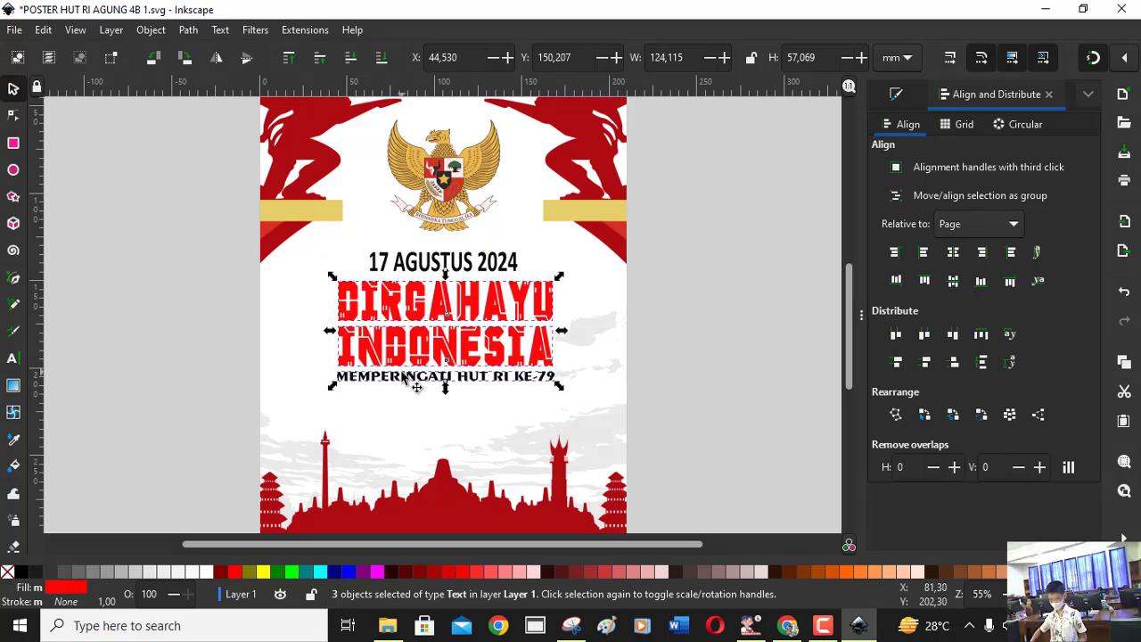
{"action": "key", "text": "Down"}
{"action": "key", "text": "Down"}
{"action": "left_click", "coordinate": [699, 364]}
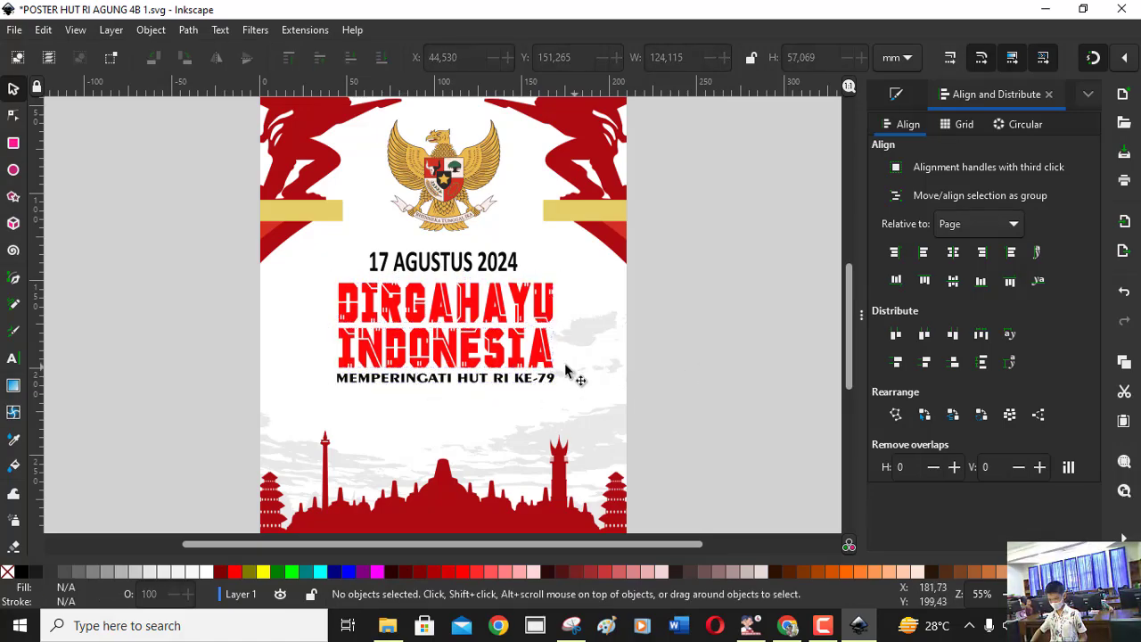
- Nudge INDONESIA and the subtitle down, then the subtitle alone a bit further
{"action": "left_click", "coordinate": [535, 359]}
{"action": "left_click", "coordinate": [517, 384], "text": "shift"}
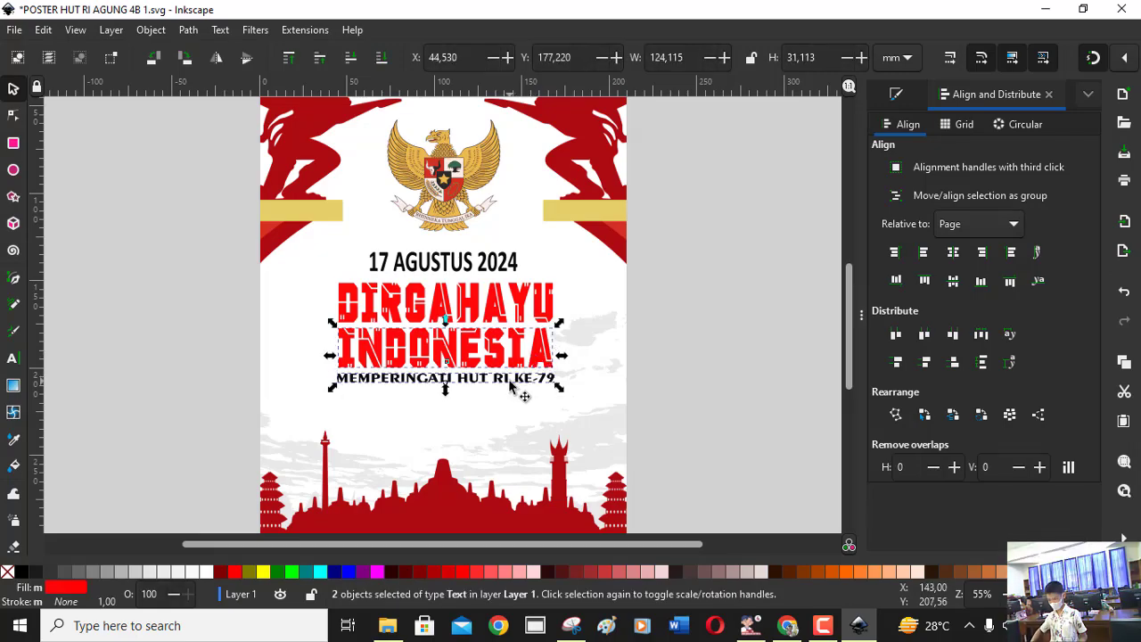
{"action": "key", "text": "Down"}
{"action": "key", "text": "Down"}
{"action": "key", "text": "Down"}
{"action": "key", "text": "Down"}
{"action": "key", "text": "Down"}
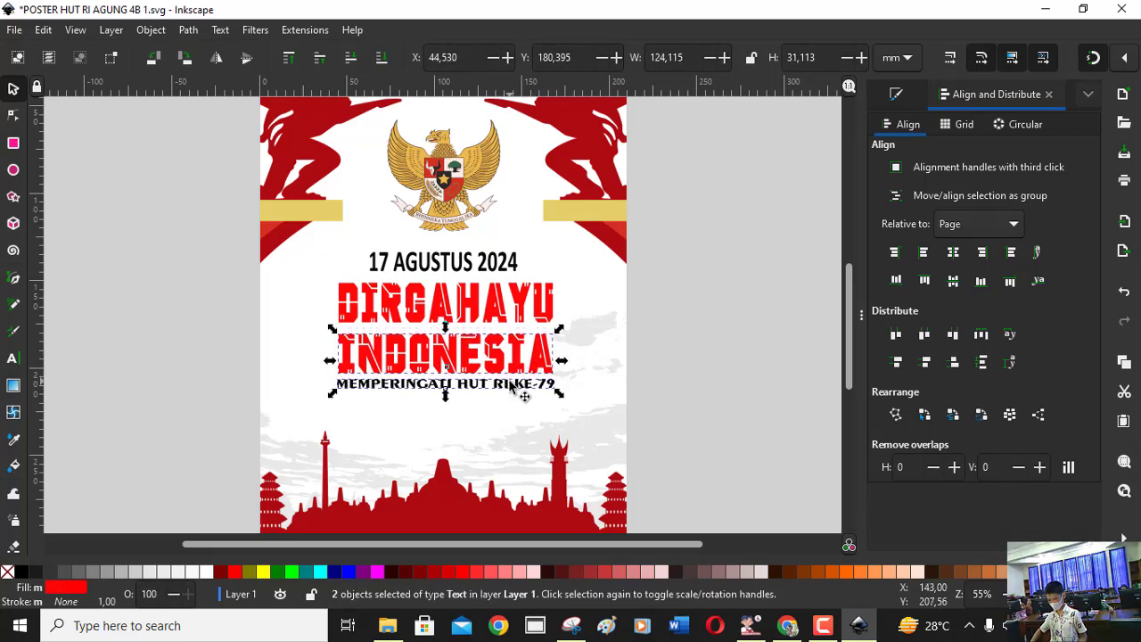
{"action": "left_click", "coordinate": [553, 391]}
{"action": "left_click", "coordinate": [542, 385]}
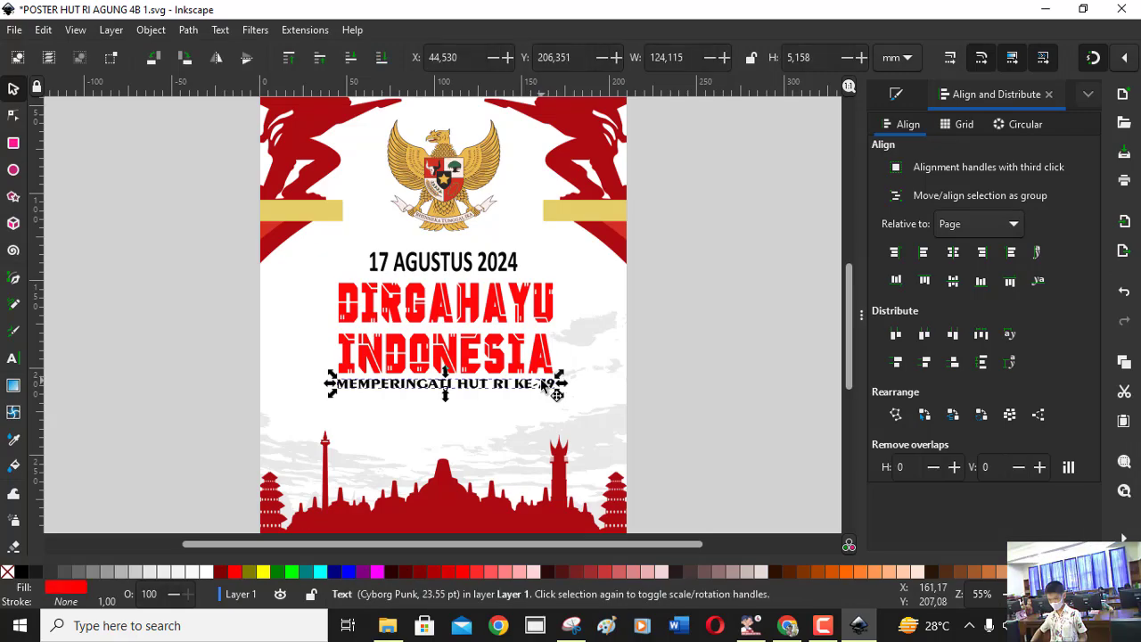
{"action": "key", "text": "Down"}
{"action": "key", "text": "Down"}
{"action": "key", "text": "Down"}
{"action": "key", "text": "Down"}
{"action": "key", "text": "Down"}
{"action": "key", "text": "Down"}
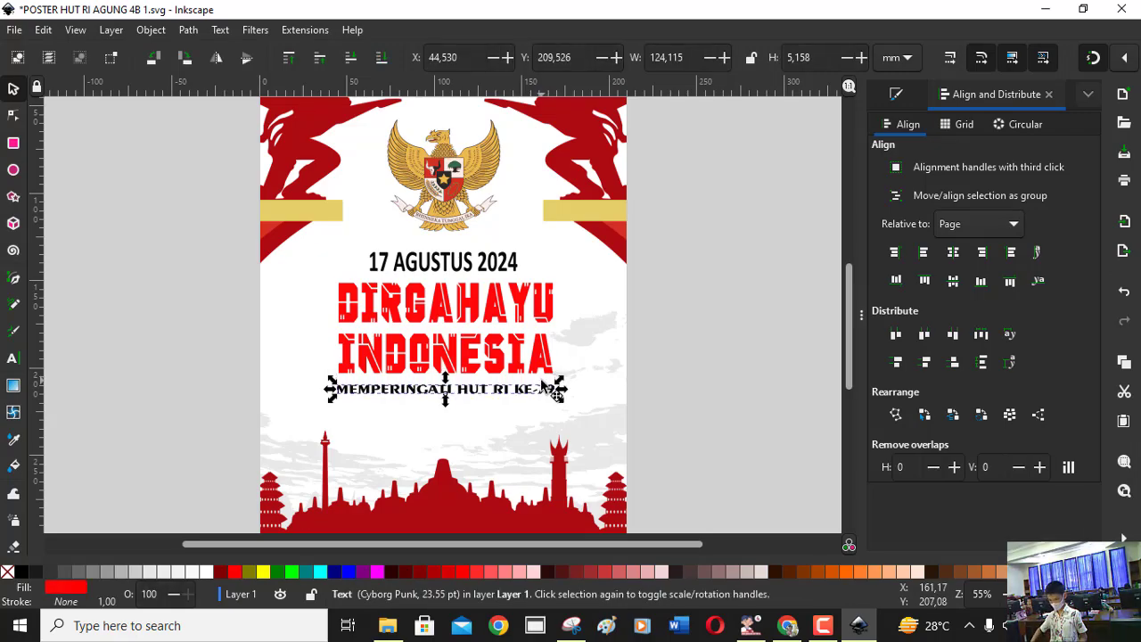
{"action": "key", "text": "Down"}
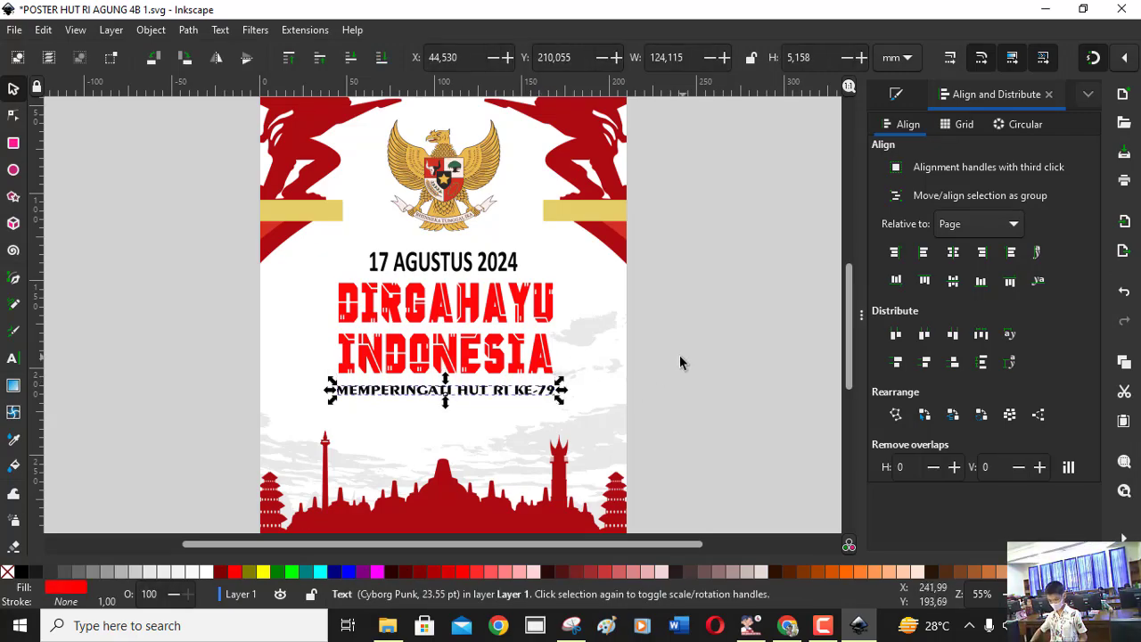
{"action": "left_click", "coordinate": [675, 364]}
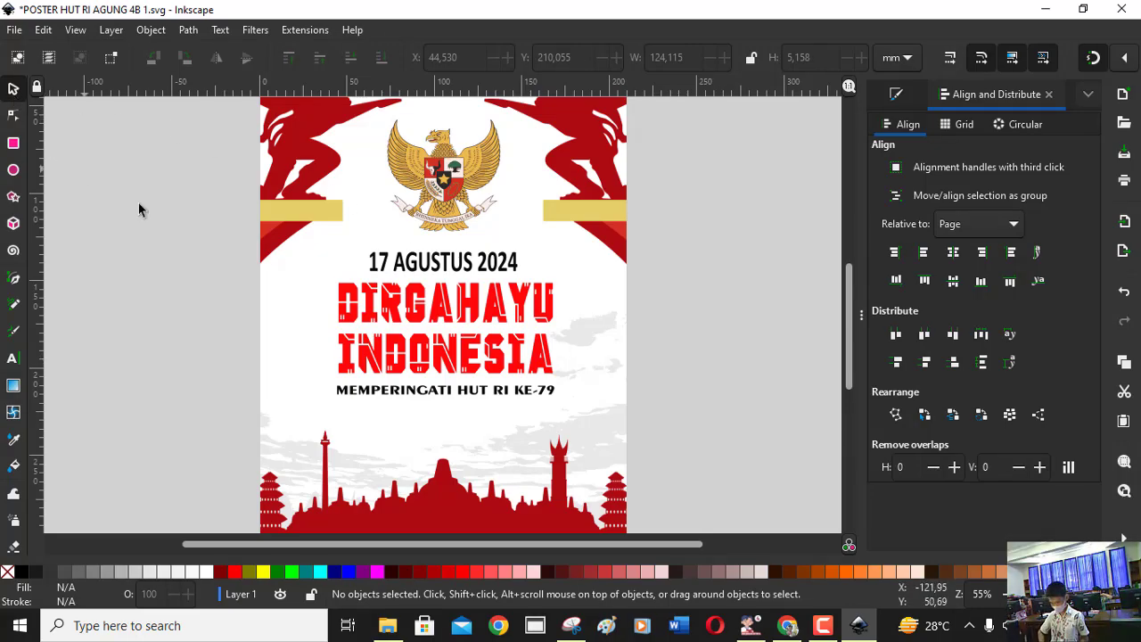
{"action": "left_click", "coordinate": [426, 393]}
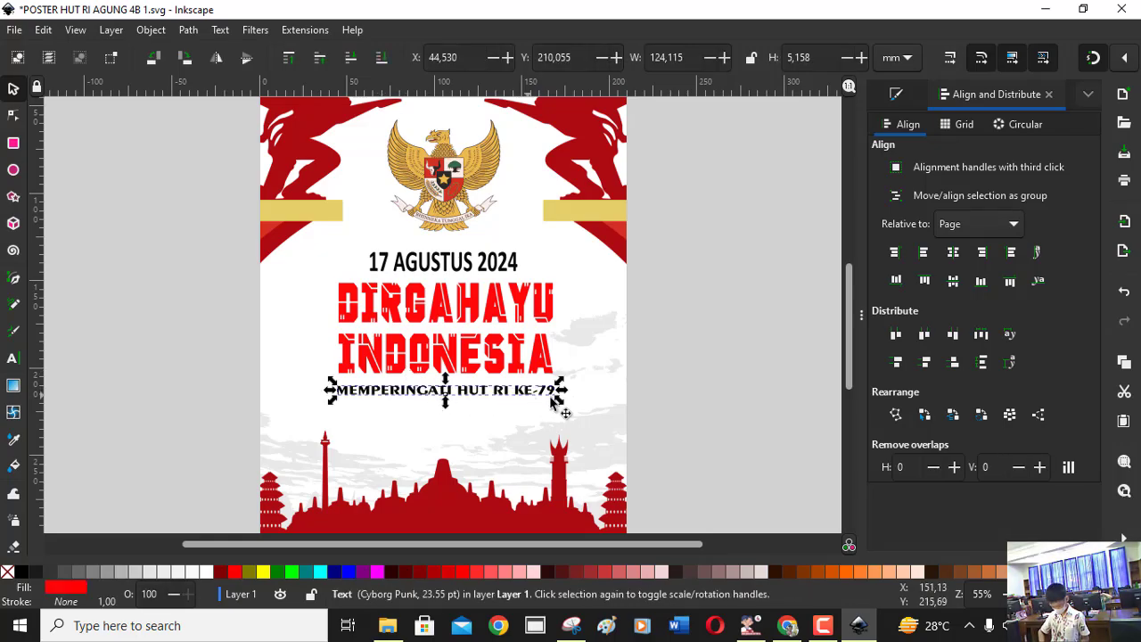
{"action": "left_click_drag", "start_coordinate": [558, 399], "coordinate": [446, 395]}
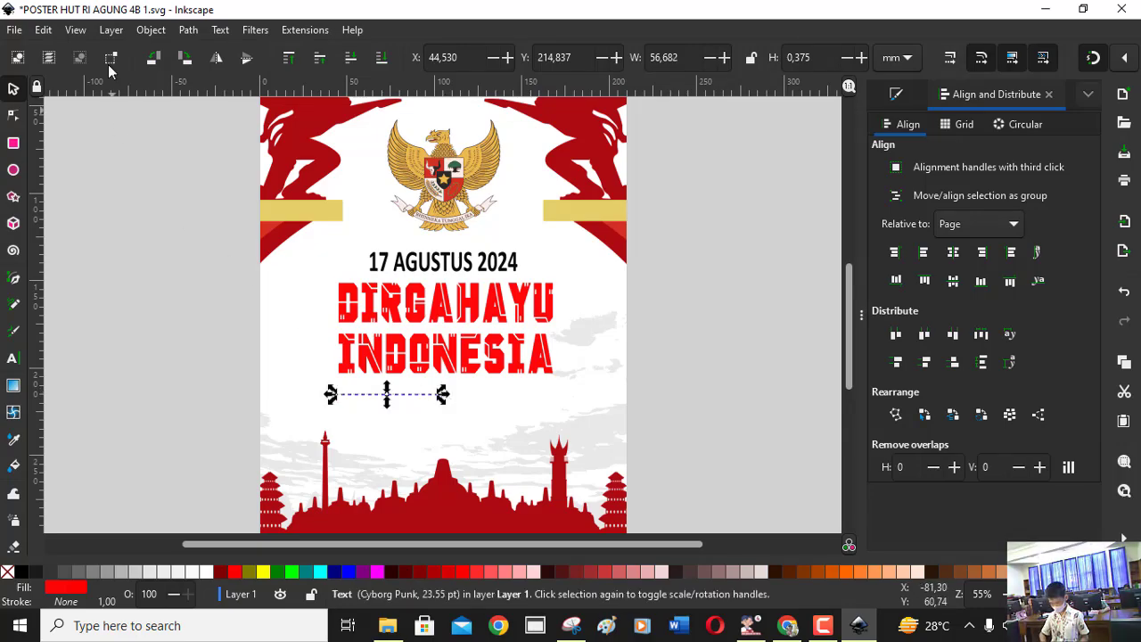
{"action": "left_click", "coordinate": [43, 29]}
{"action": "left_click", "coordinate": [59, 50]}
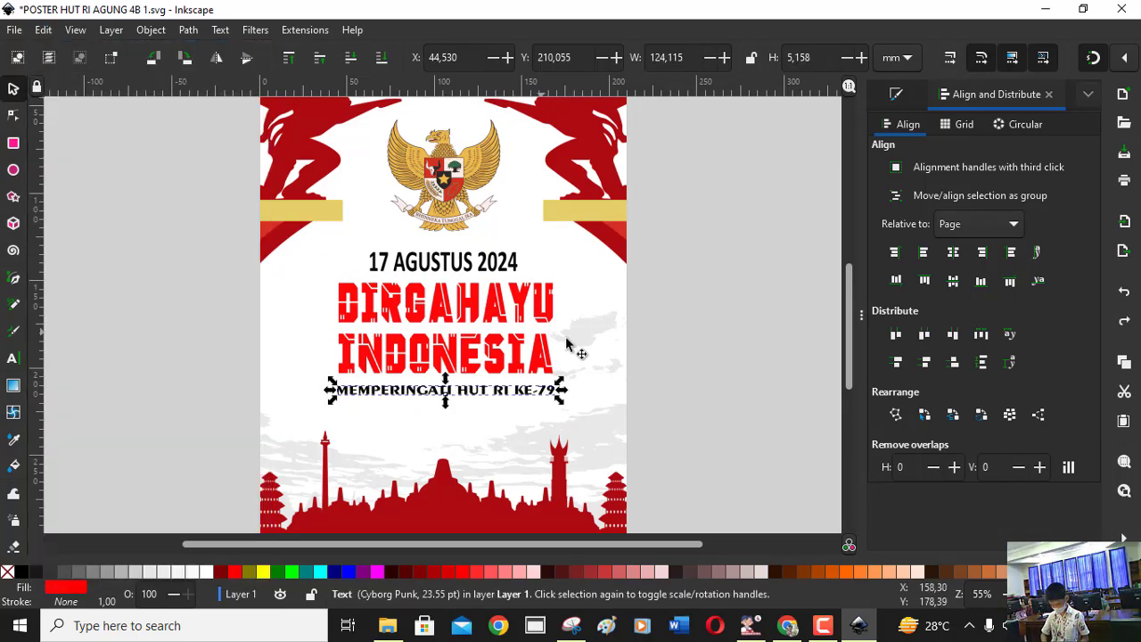
{"action": "left_click", "coordinate": [656, 373]}
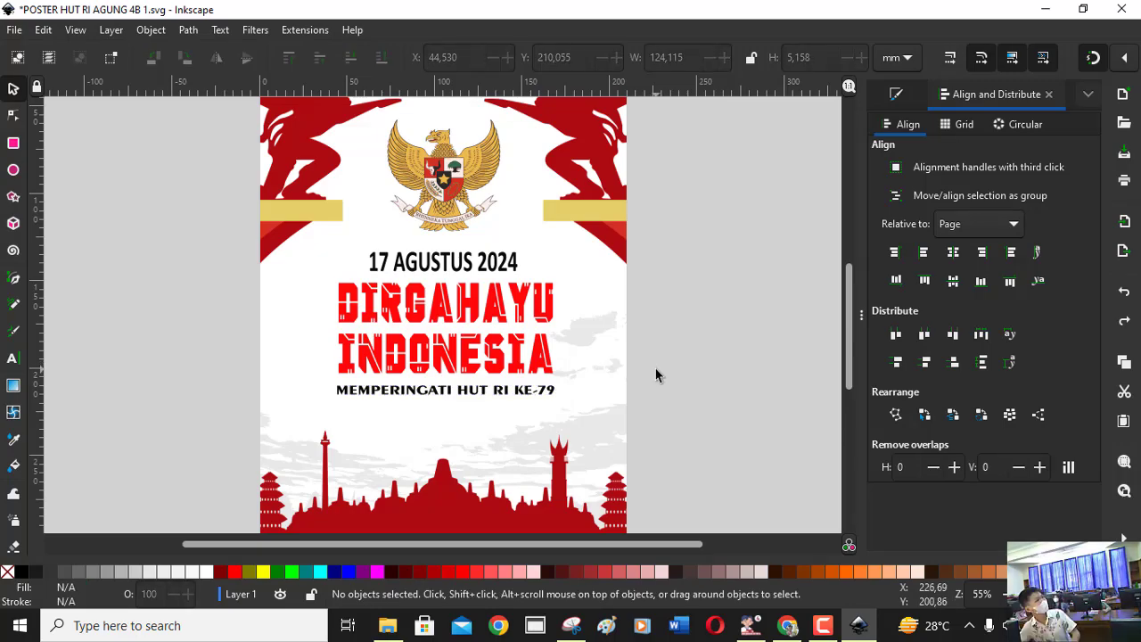
{"action": "scroll", "coordinate": [656, 374], "scroll_direction": "up", "scroll_amount": 2}
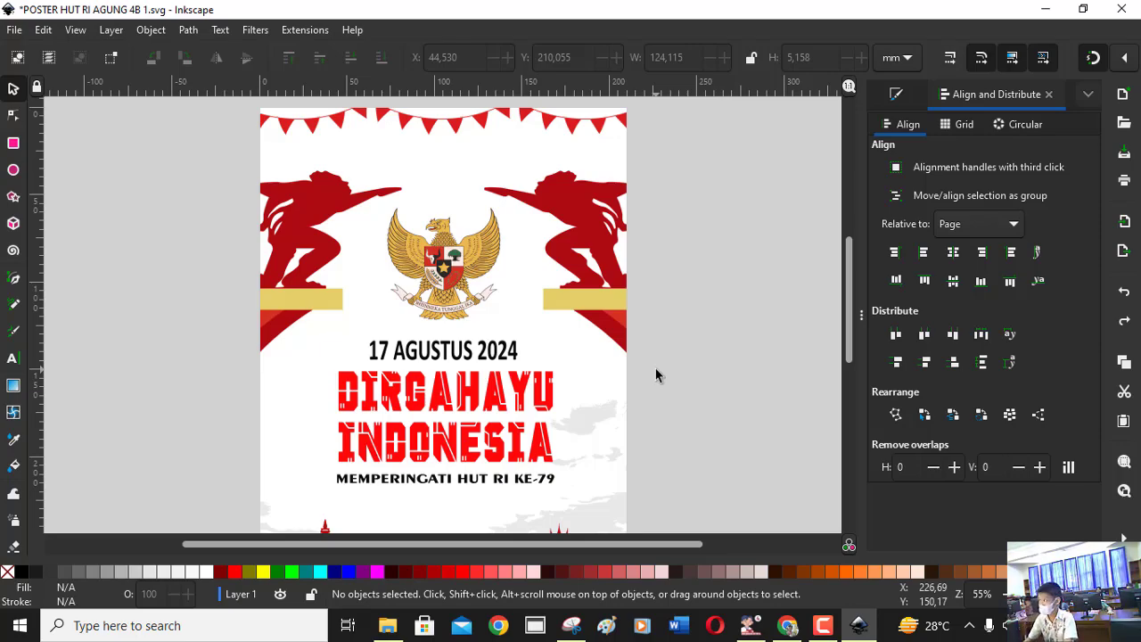
- Type 'SD IGNATIUS SLAMET RIYADI' over 'KARAWANG' as two-line text near the poster's top-left
{"action": "left_click", "coordinate": [12, 360]}
{"action": "left_click", "coordinate": [348, 141]}
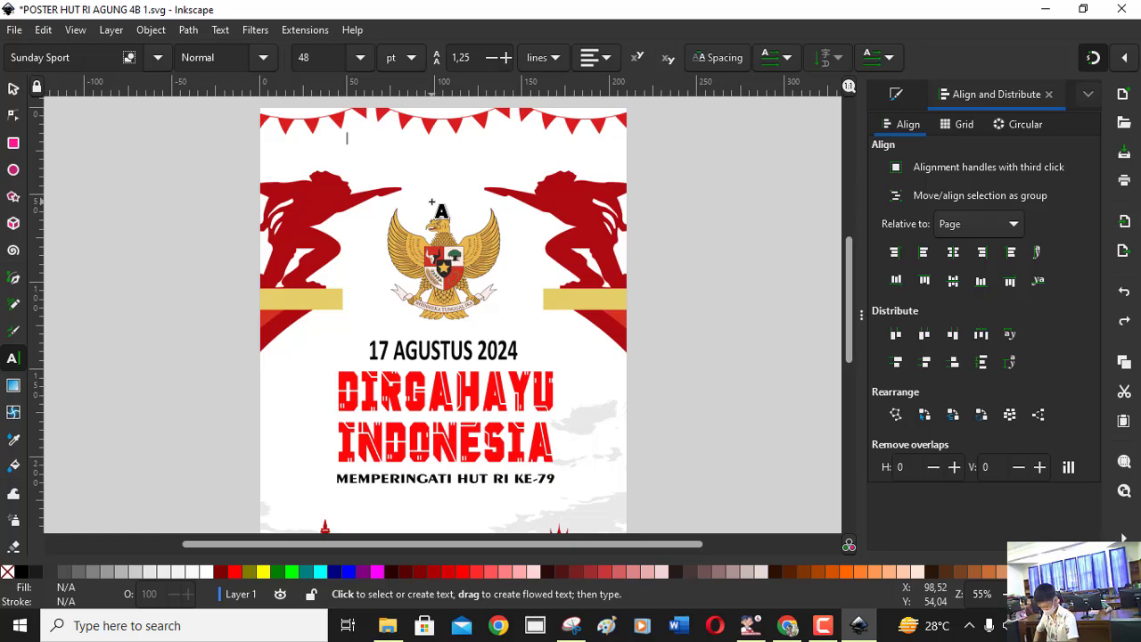
{"action": "type", "text": "SDN"}
{"action": "type", "text": "IG"}
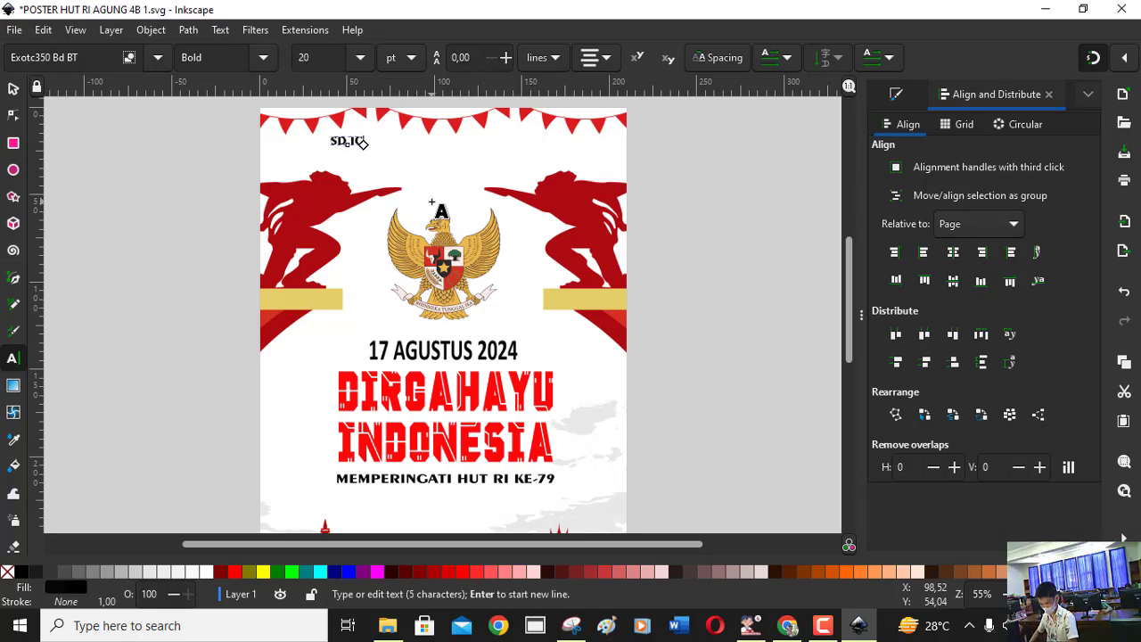
{"action": "type", "text": "NATIUS S"}
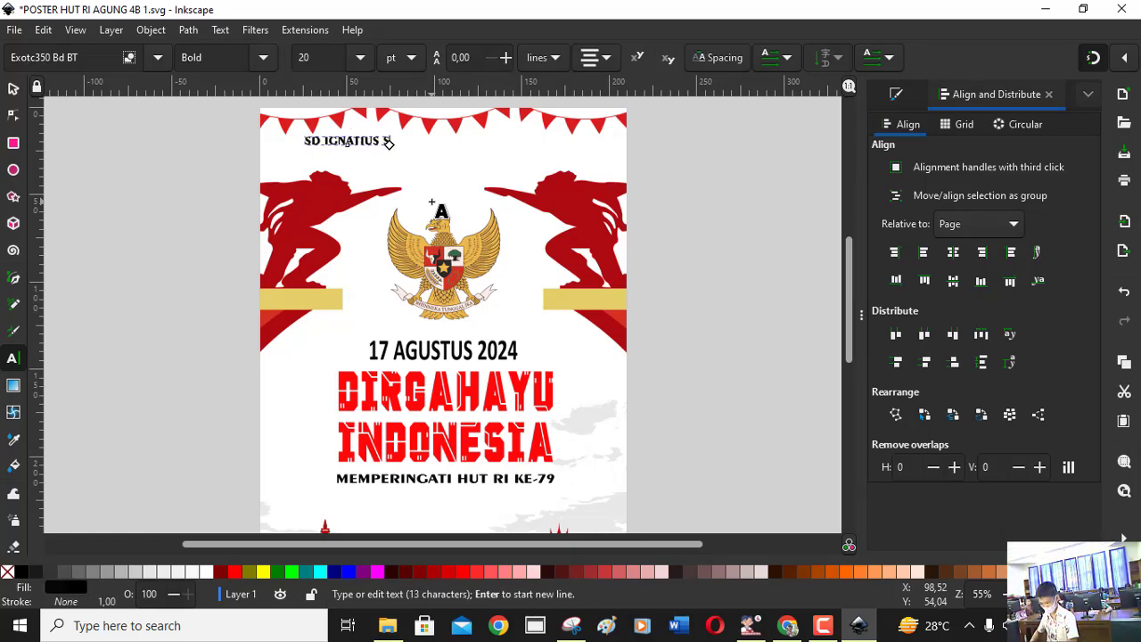
{"action": "type", "text": "LAMET R"}
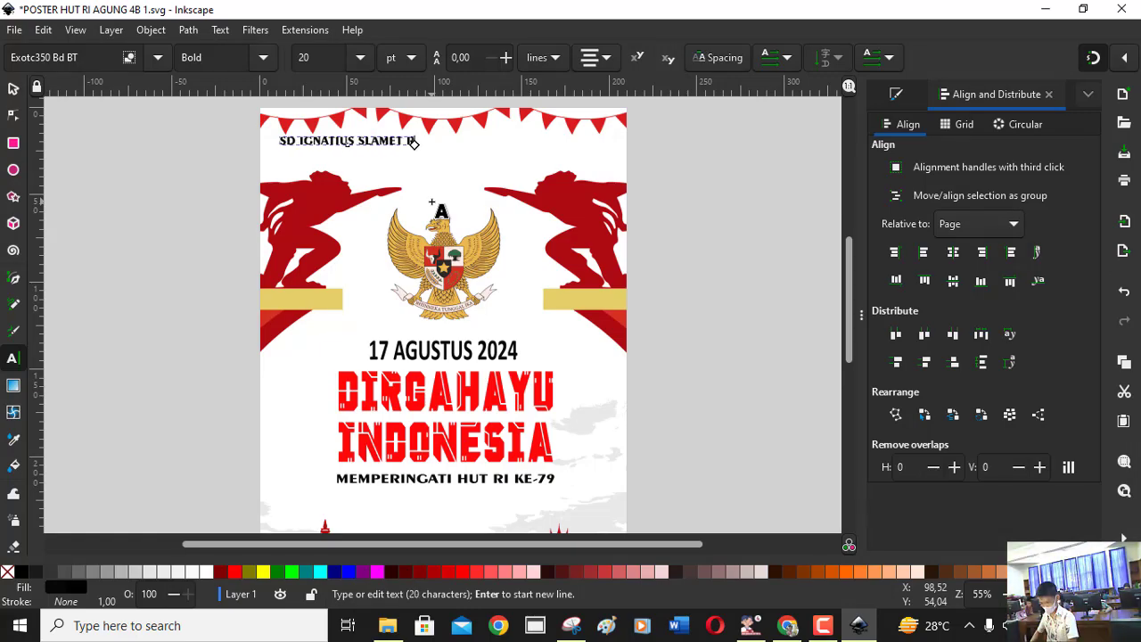
{"action": "type", "text": "IYADI"}
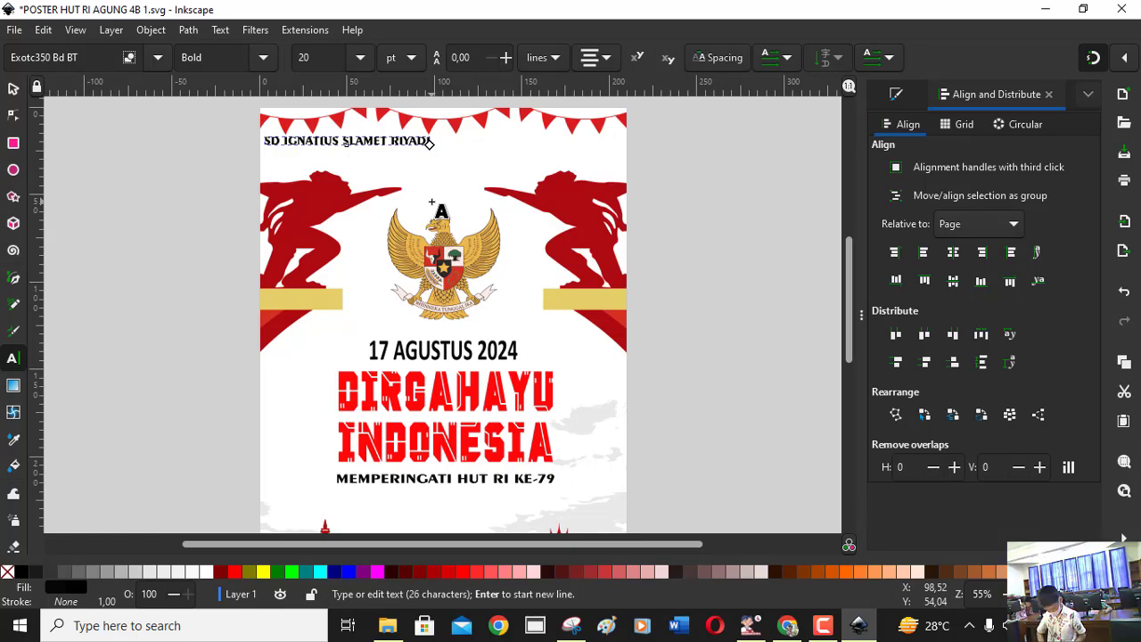
{"action": "type", "text": "KARAWANG"}
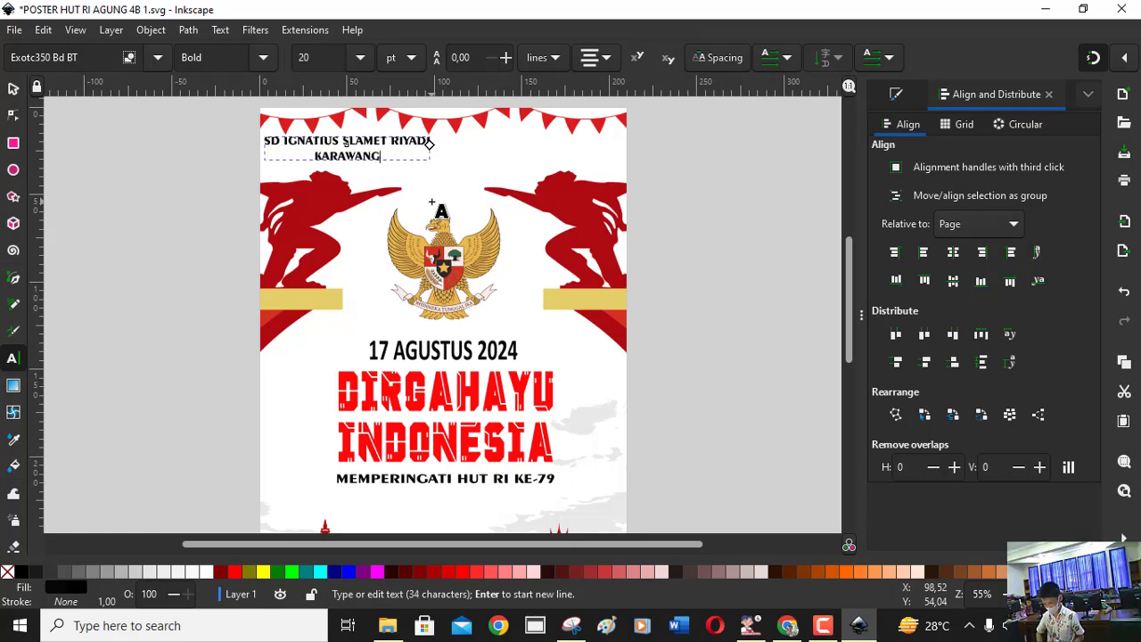
{"action": "left_click", "coordinate": [13, 89]}
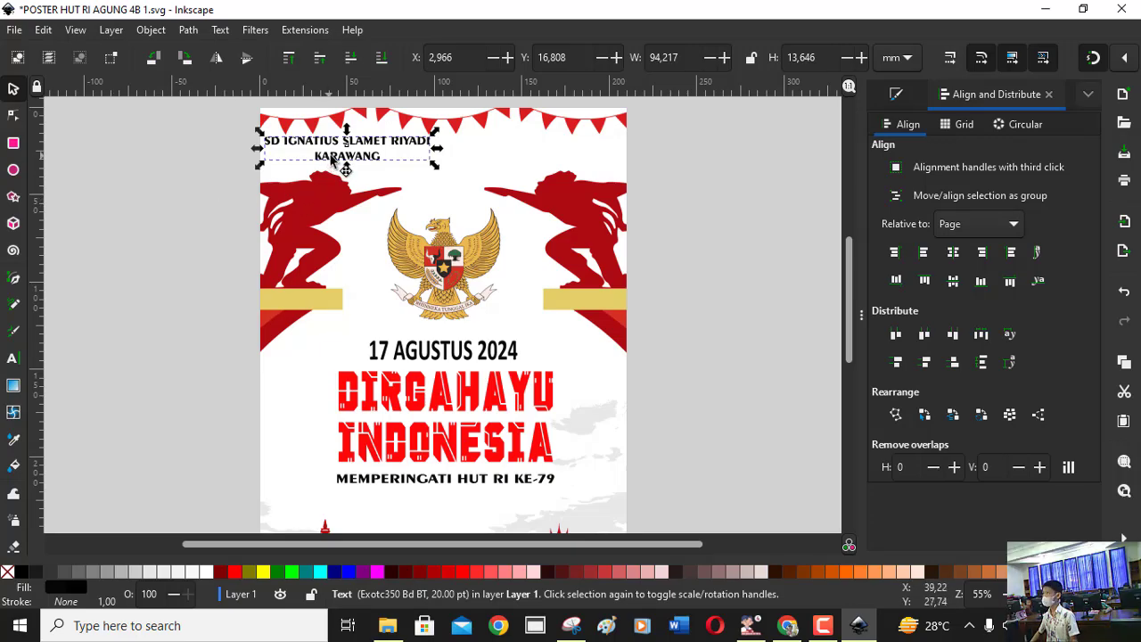
- Drag the school name to top centre and give it a dark blue fill with yellow stroke
{"action": "left_click_drag", "start_coordinate": [327, 161], "coordinate": [427, 164]}
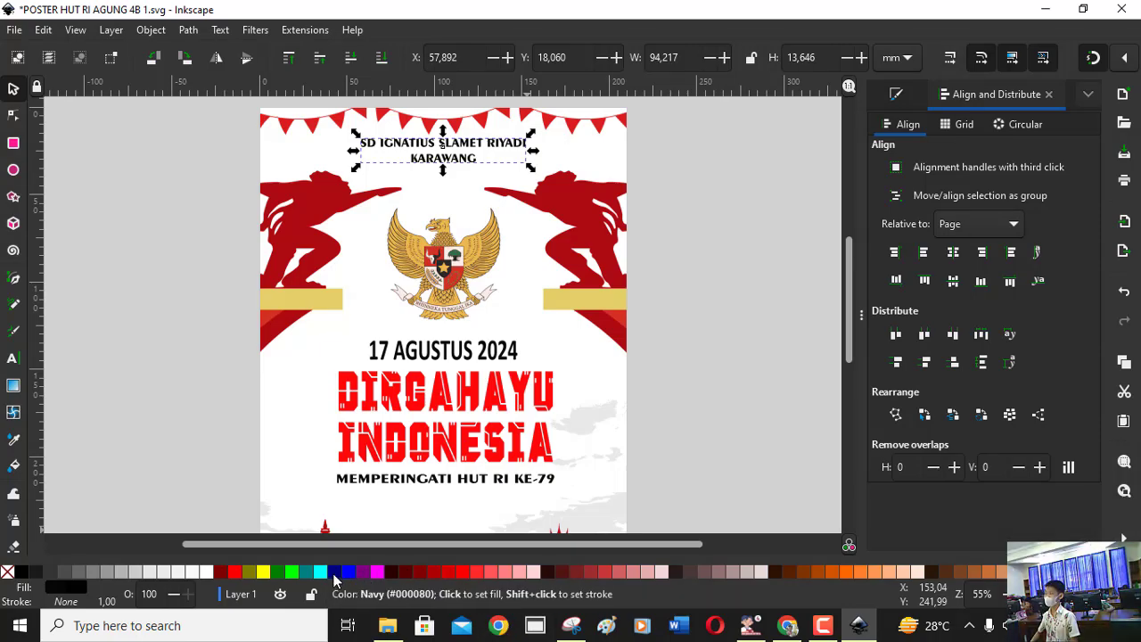
{"action": "left_click", "coordinate": [348, 571]}
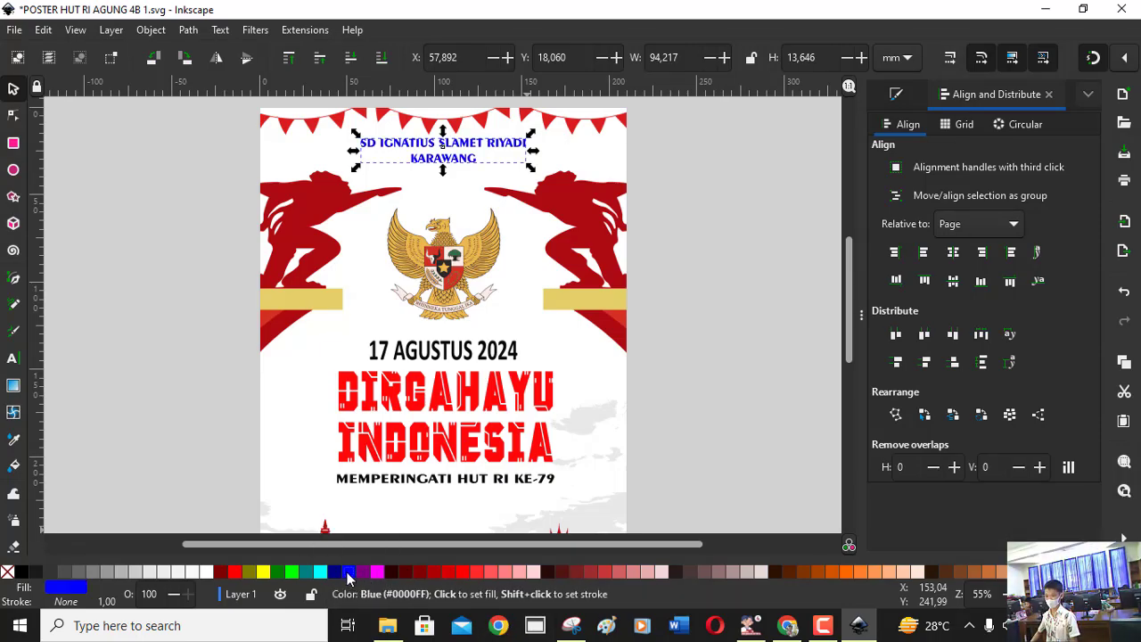
{"action": "right_click", "coordinate": [263, 569]}
{"action": "left_click", "coordinate": [305, 493]}
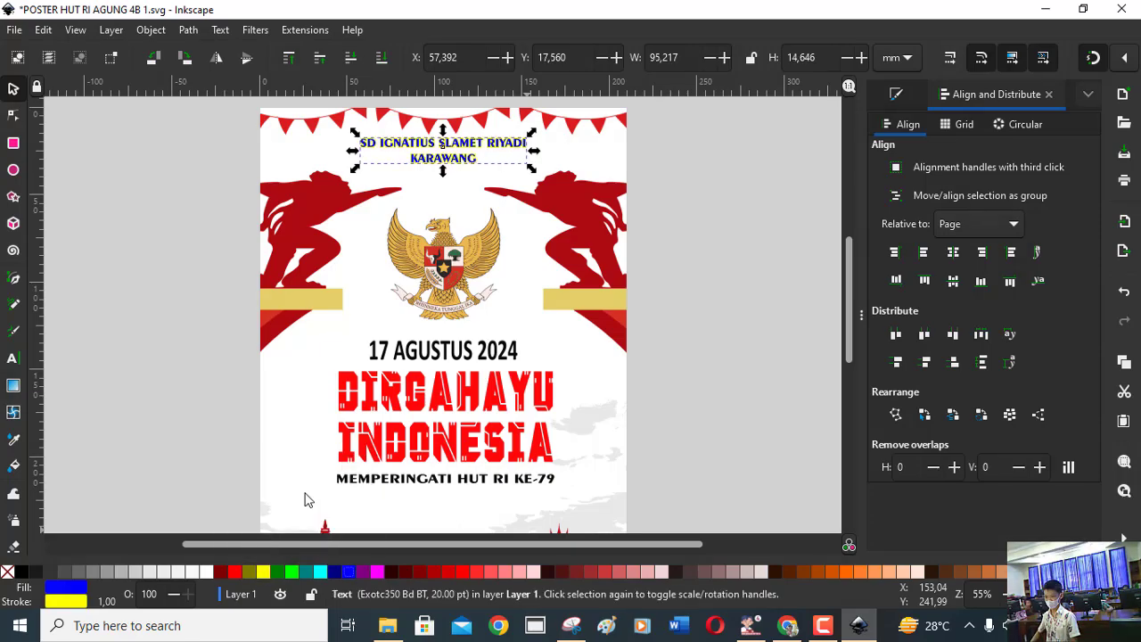
{"action": "left_click", "coordinate": [675, 371]}
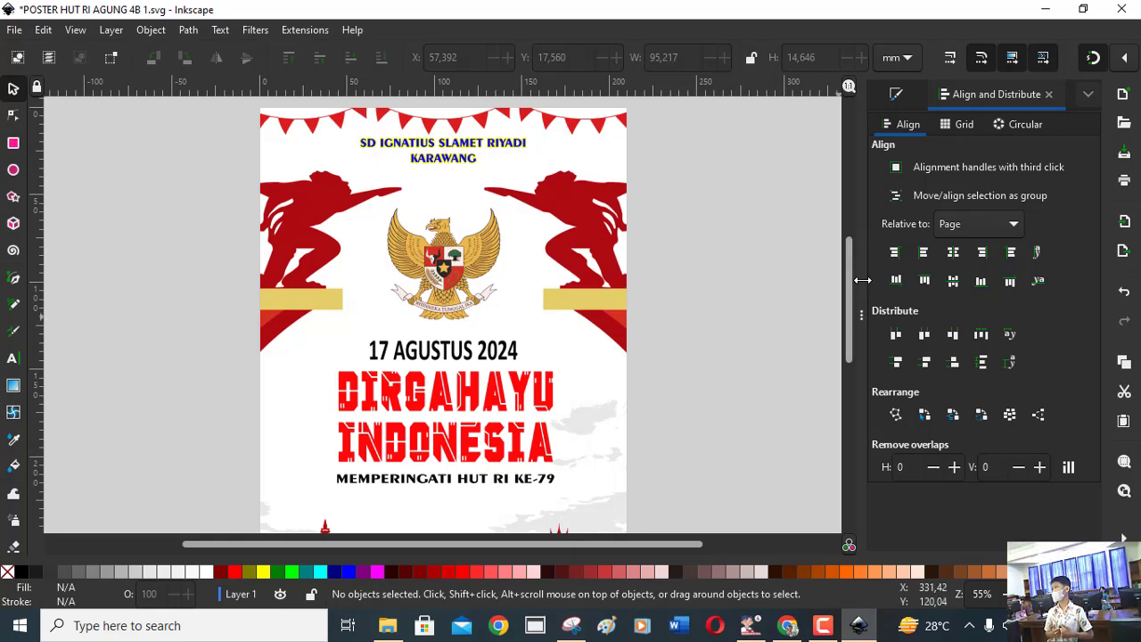
- Scroll to the red skyline and start a text entry on the bottom silhouette
{"action": "left_click_drag", "start_coordinate": [850, 272], "coordinate": [864, 314]}
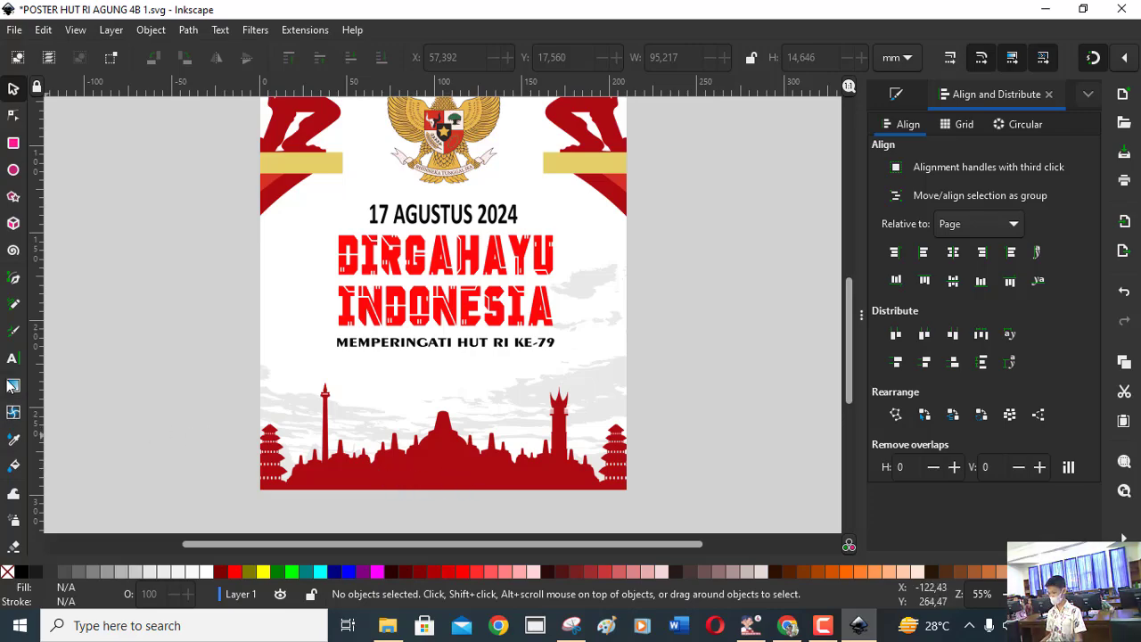
{"action": "left_click", "coordinate": [13, 357]}
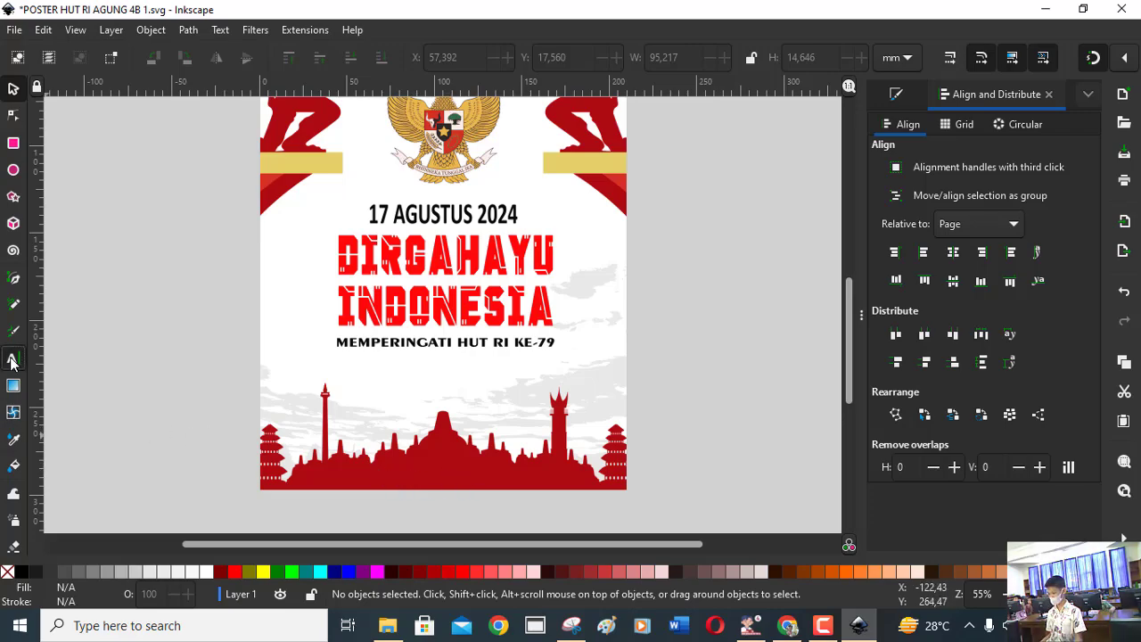
{"action": "left_click", "coordinate": [415, 460]}
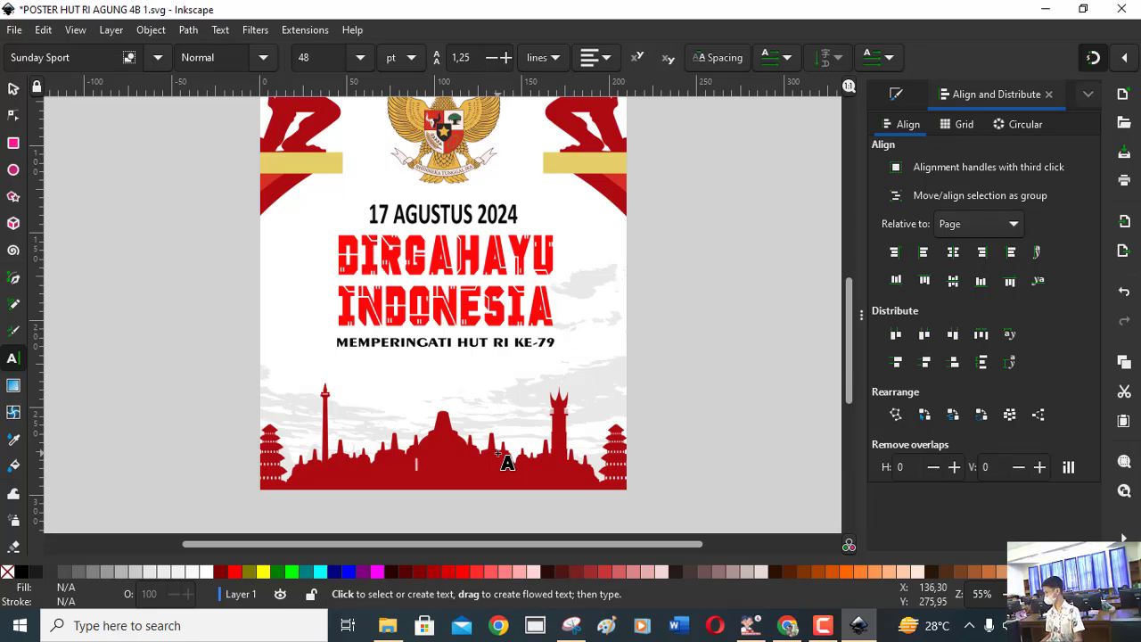
- Retype the bottom text as the 'Oleh :' credit with the maker's name and class 4B
{"action": "left_click", "coordinate": [416, 466]}
{"action": "type", "text": "e"}
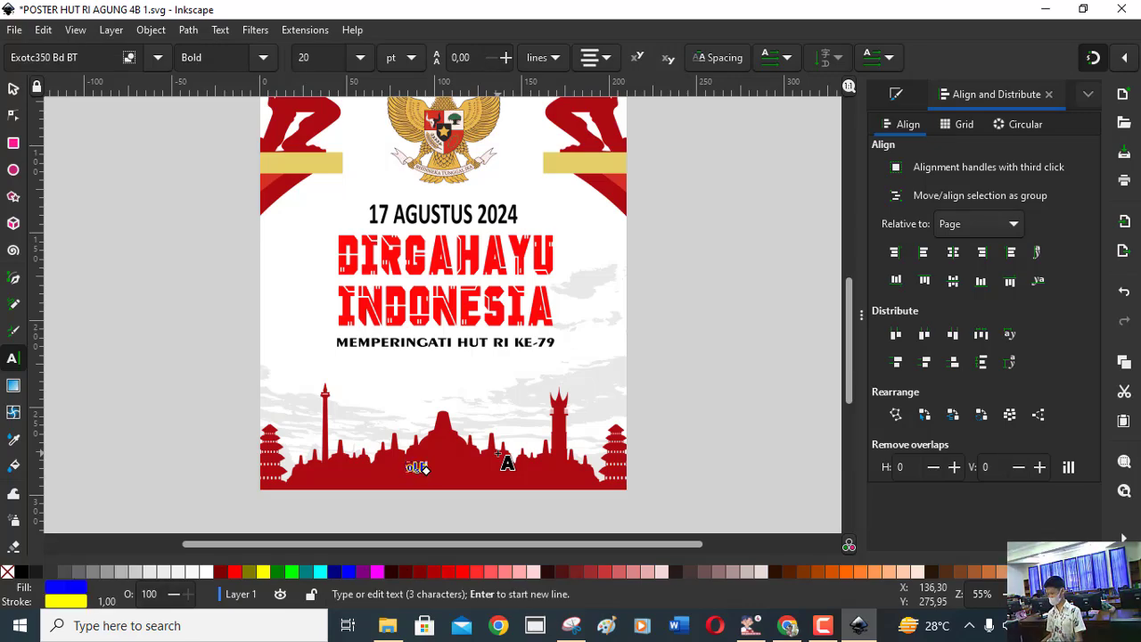
{"action": "key", "text": "BackSpace"}
{"action": "key", "text": "BackSpace"}
{"action": "key", "text": "BackSpace"}
{"action": "key", "text": "BackSpace"}
{"action": "type", "text": "ol"}
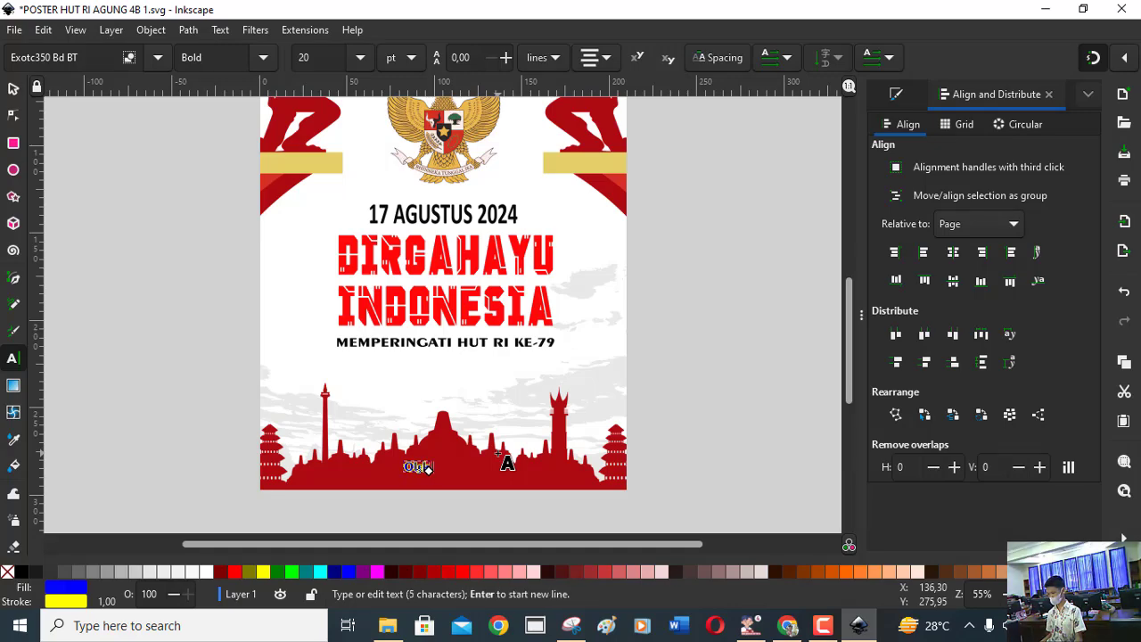
{"action": "type", "text": " : "}
{"action": "type", "text": "Agung /"}
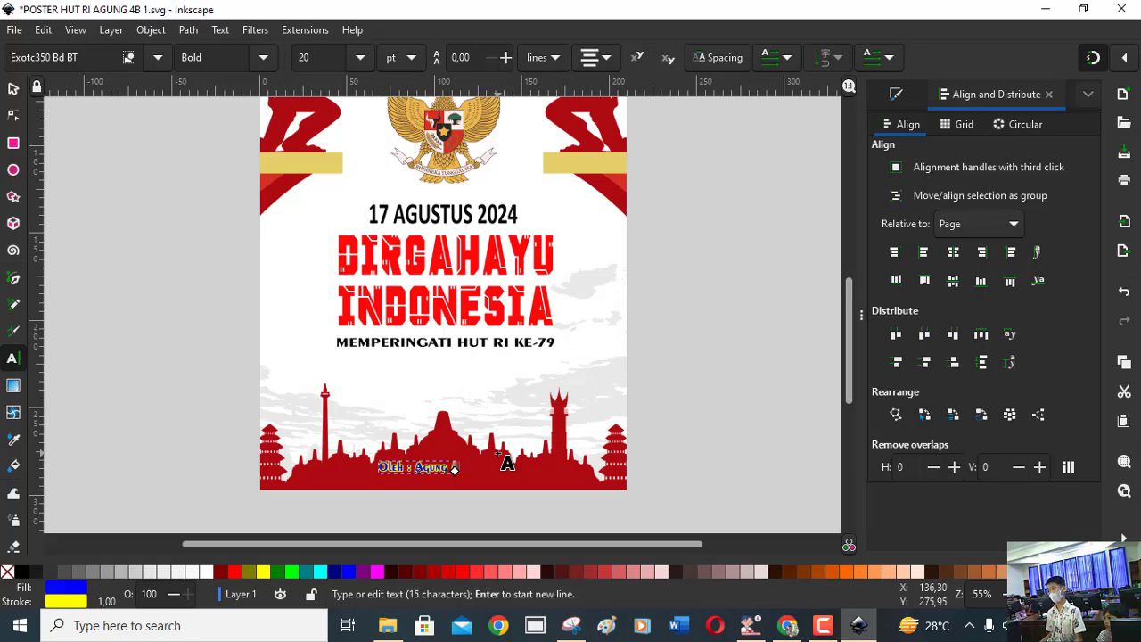
{"action": "type", "text": " 4B"}
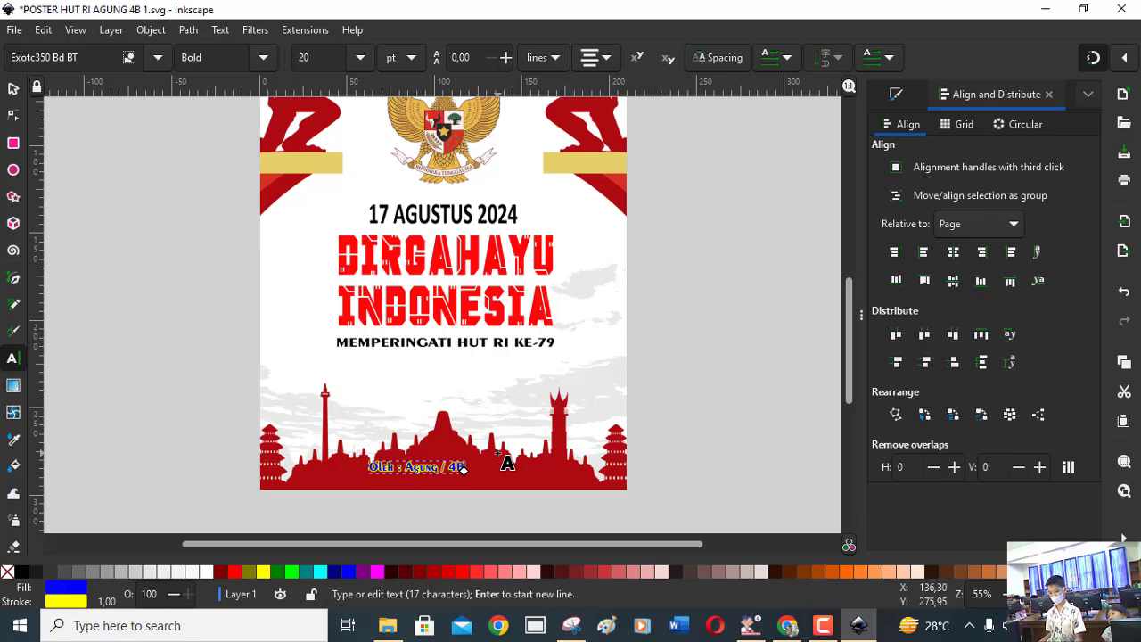
{"action": "key", "text": "Escape"}
- Centre the credit line near the poster's bottom edge
{"action": "left_click", "coordinate": [13, 89]}
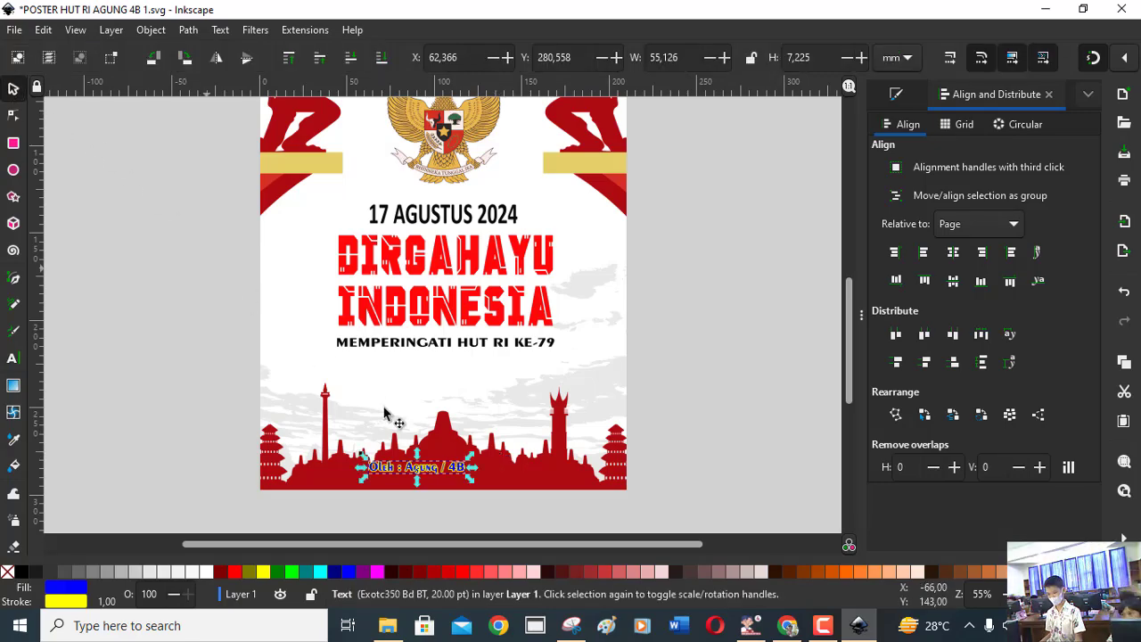
{"action": "left_click_drag", "start_coordinate": [434, 473], "coordinate": [451, 474]}
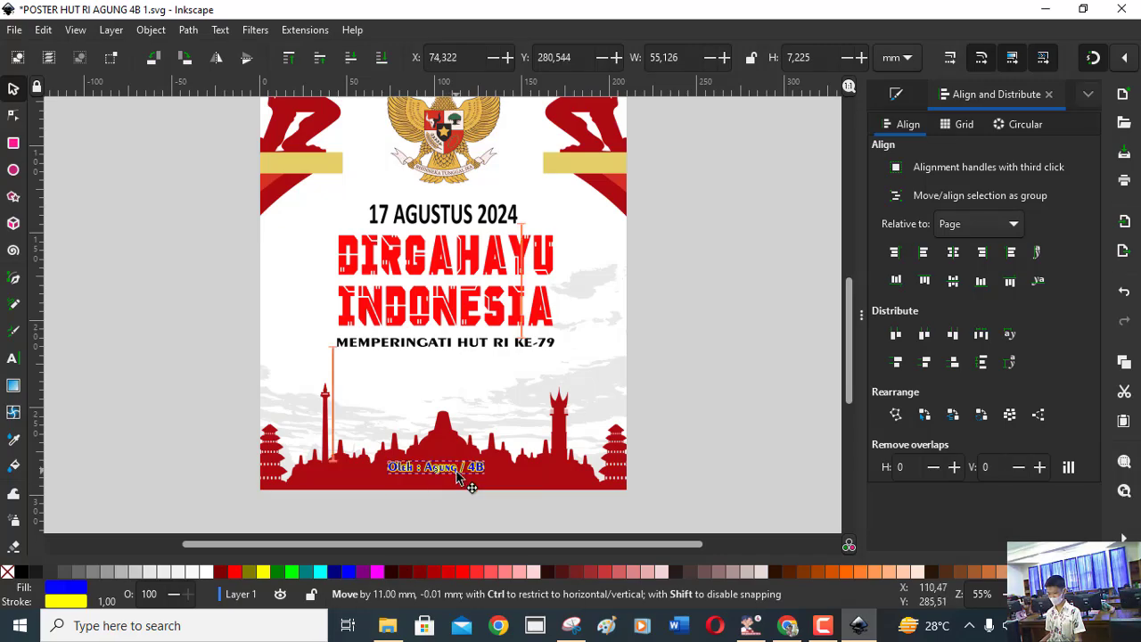
{"action": "left_click_drag", "start_coordinate": [452, 468], "coordinate": [460, 473]}
{"action": "key", "text": "Down"}
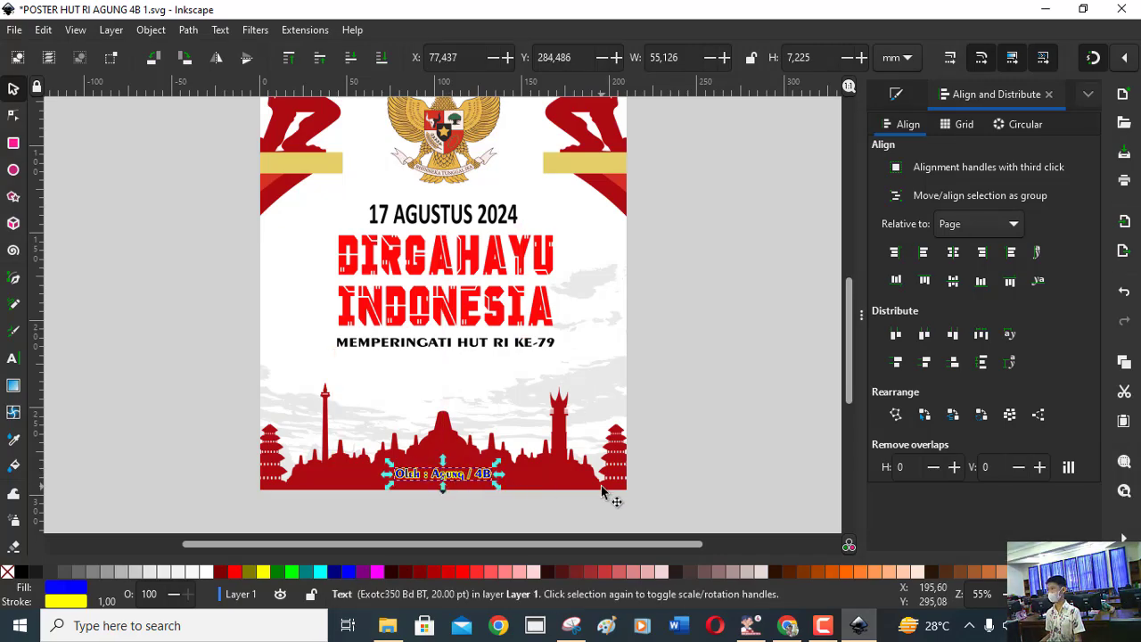
{"action": "key", "text": "Down"}
{"action": "key", "text": "Down"}
{"action": "key", "text": "Down"}
{"action": "key", "text": "Down"}
{"action": "key", "text": "Down"}
{"action": "key", "text": "Down"}
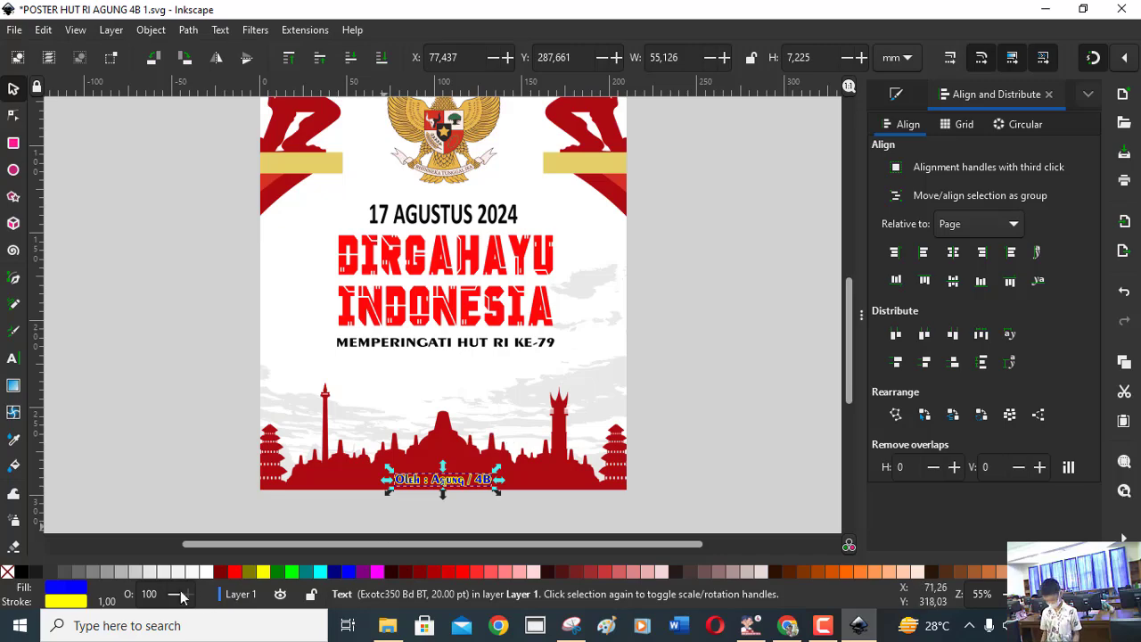
- Fill the credit text white and remove its stroke
{"action": "left_click", "coordinate": [208, 573]}
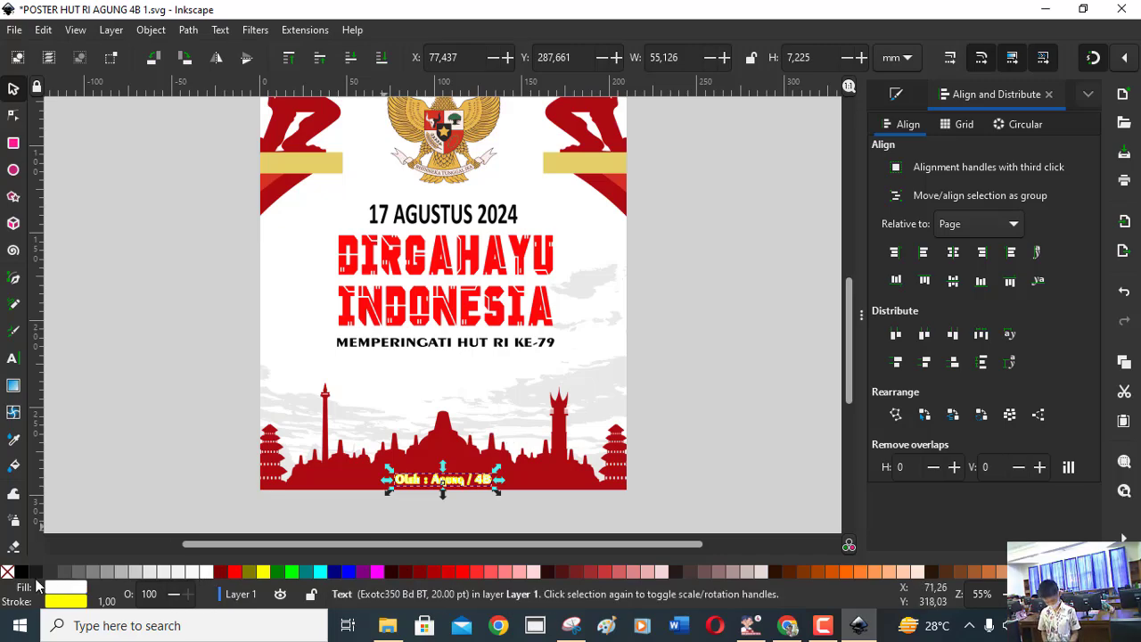
{"action": "right_click", "coordinate": [9, 572]}
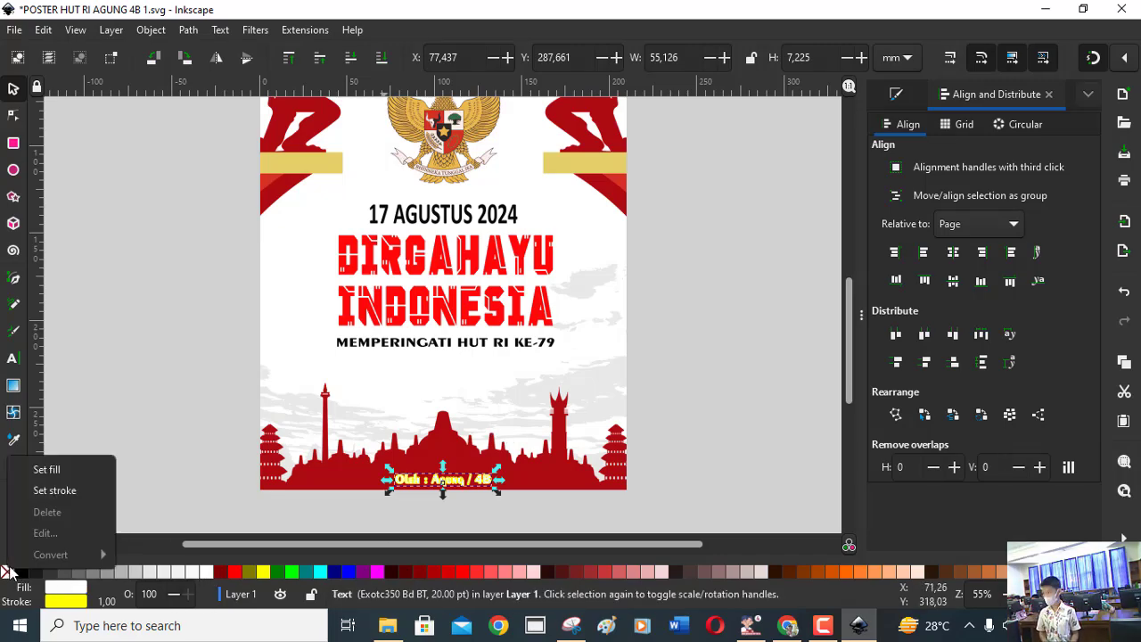
{"action": "left_click", "coordinate": [54, 491]}
{"action": "left_click", "coordinate": [752, 430]}
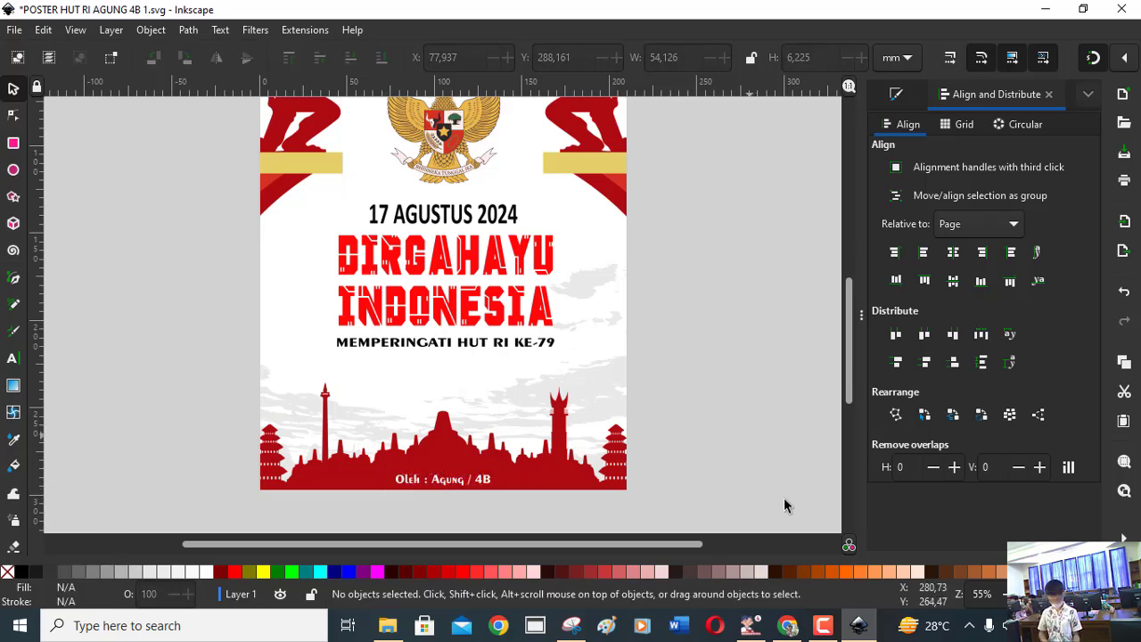
{"action": "scroll", "coordinate": [981, 594], "scroll_direction": "up", "scroll_amount": 2}
{"action": "scroll", "coordinate": [981, 594], "scroll_direction": "up", "scroll_amount": 2}
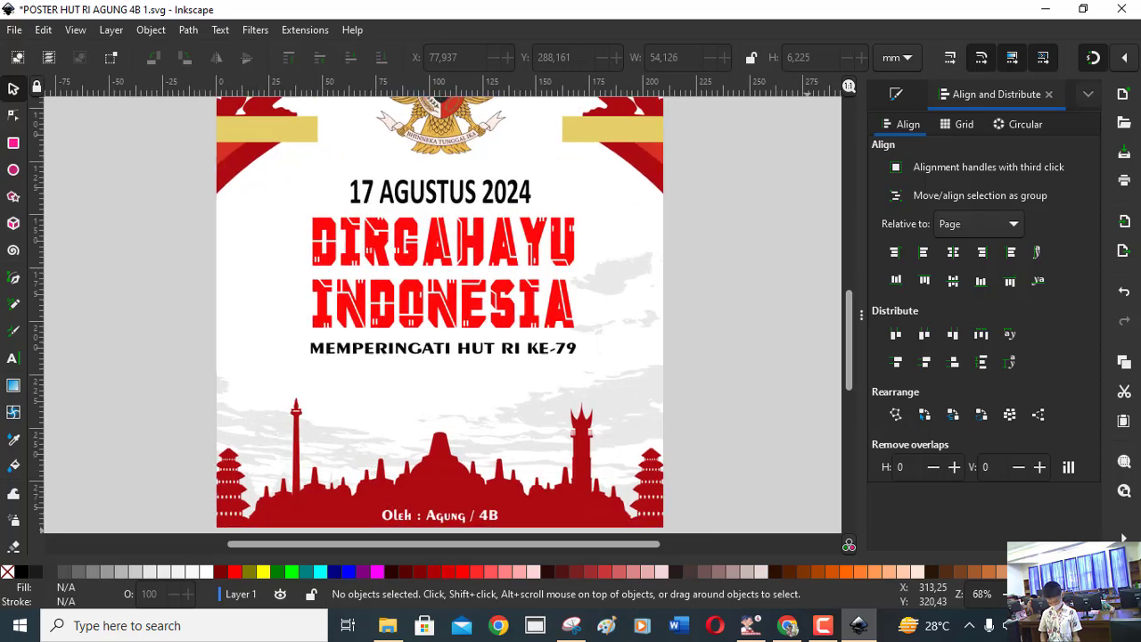
{"action": "scroll", "coordinate": [980, 594], "scroll_direction": "up", "scroll_amount": 2}
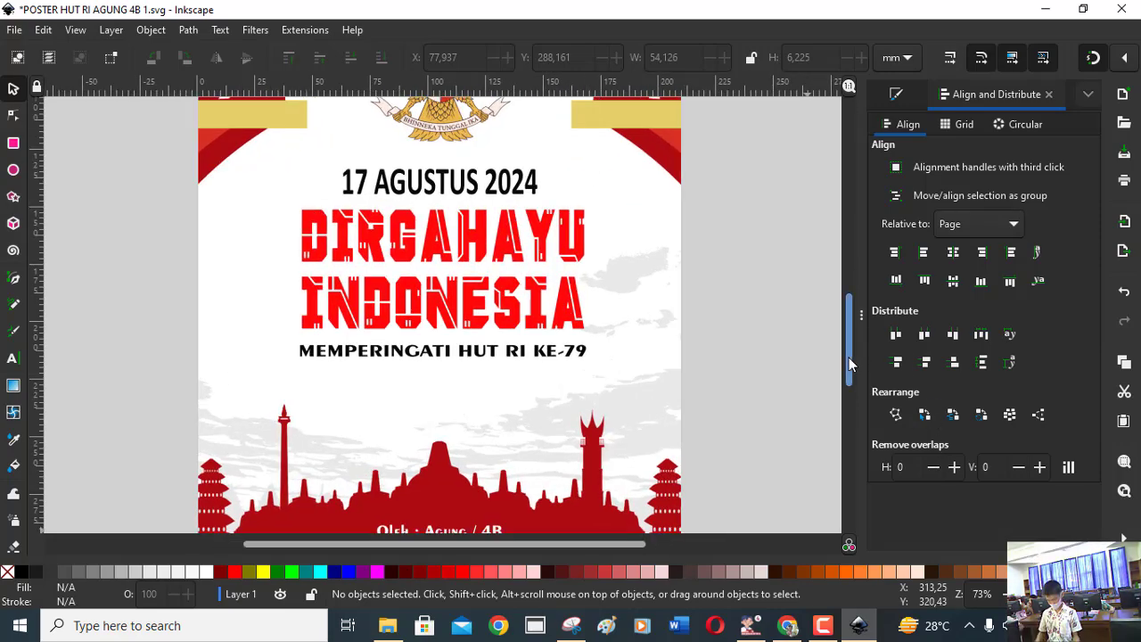
{"action": "left_click_drag", "start_coordinate": [849, 358], "coordinate": [849, 367]}
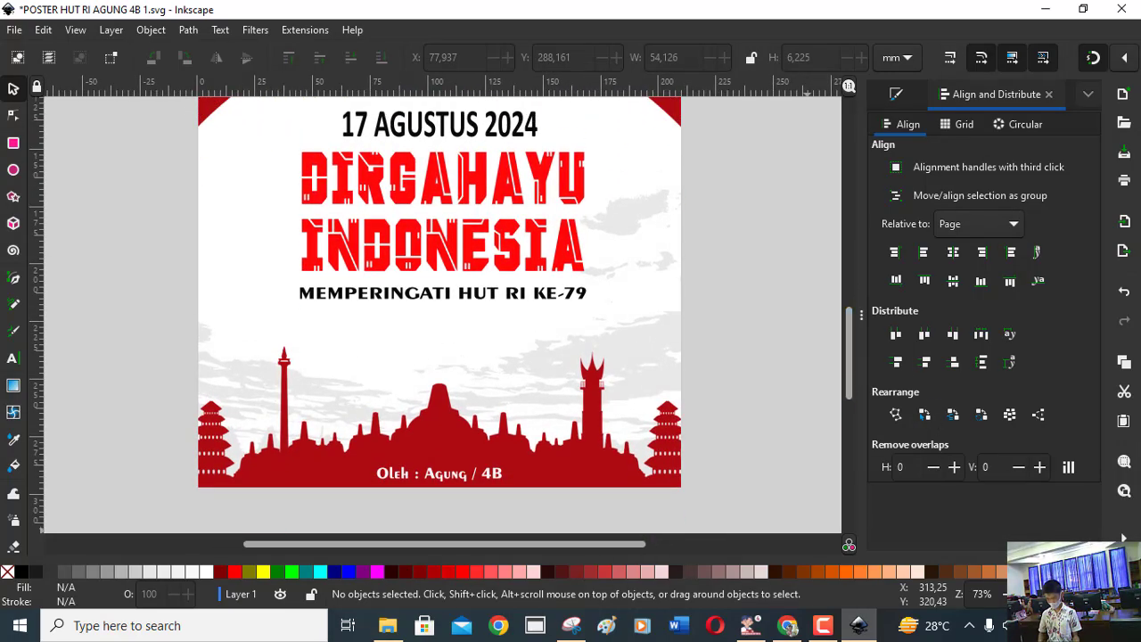
{"action": "scroll", "coordinate": [981, 594], "scroll_direction": "up", "scroll_amount": 2}
{"action": "scroll", "coordinate": [981, 594], "scroll_direction": "up", "scroll_amount": 2}
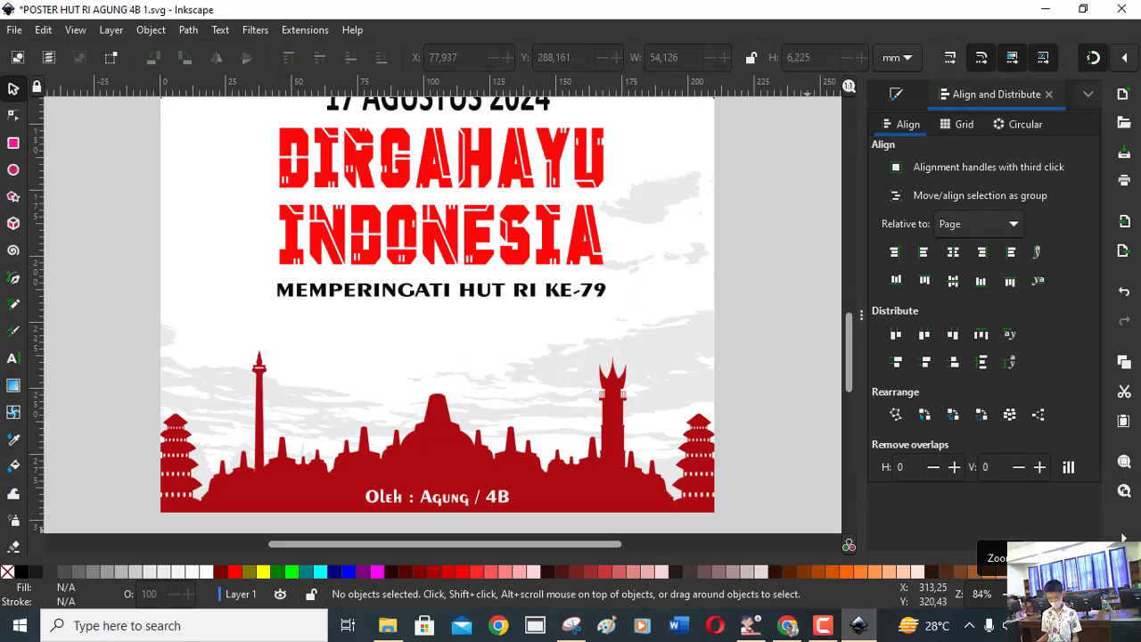
{"action": "left_click", "coordinate": [443, 170]}
{"action": "right_click", "coordinate": [23, 571]}
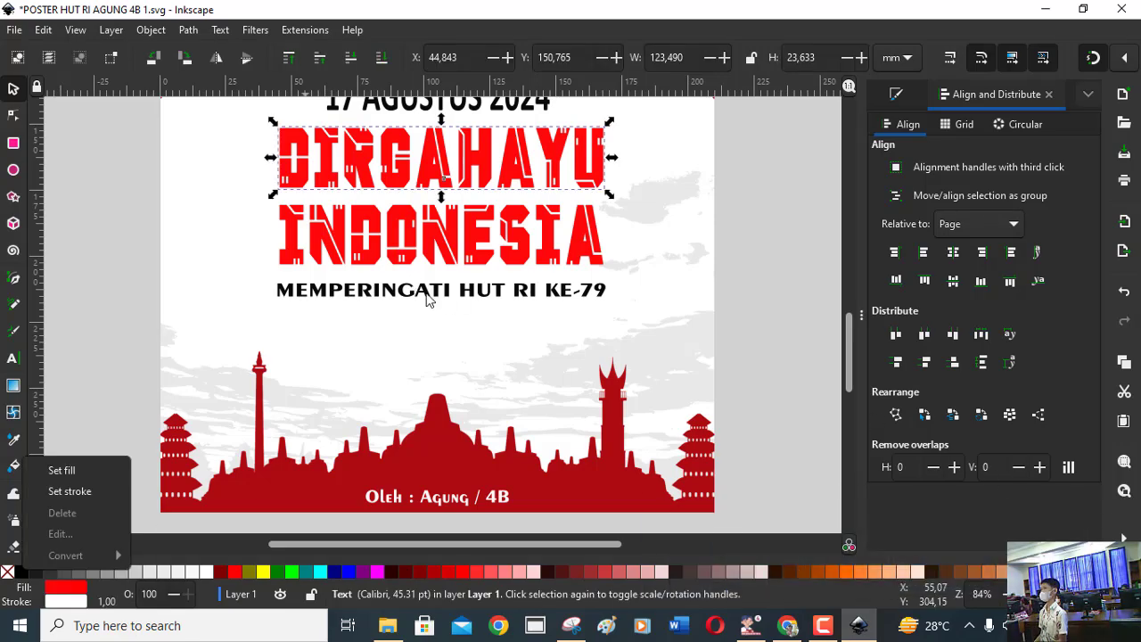
{"action": "left_click", "coordinate": [22, 38]}
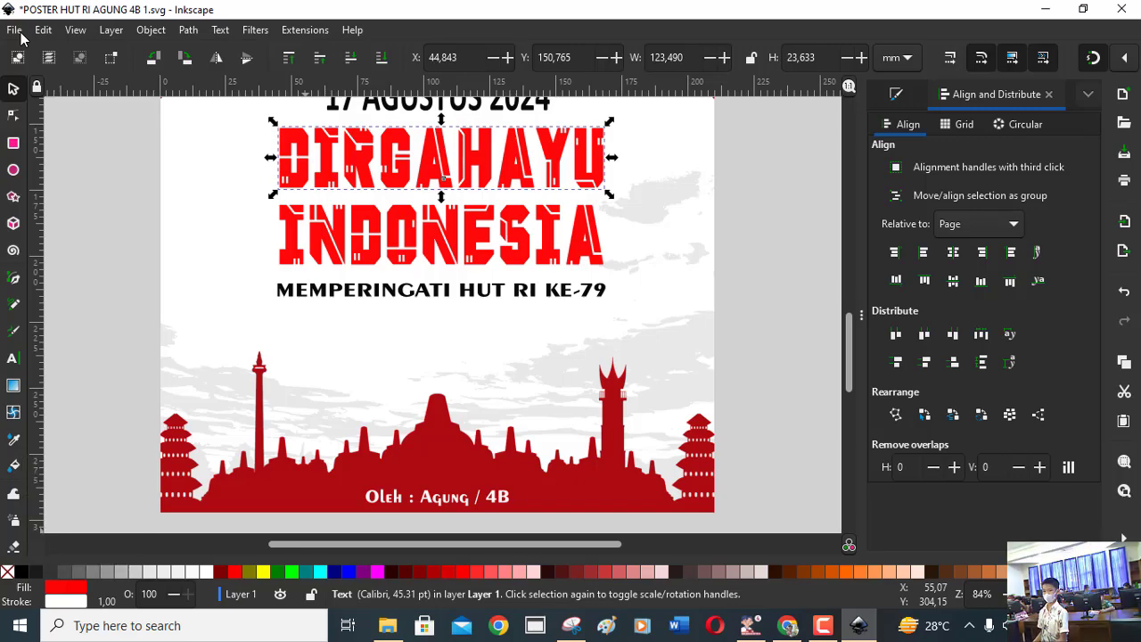
- Save POSTER HUT RI AGUNG 4B 1.svg and reopen the File menu
{"action": "left_click", "coordinate": [21, 33]}
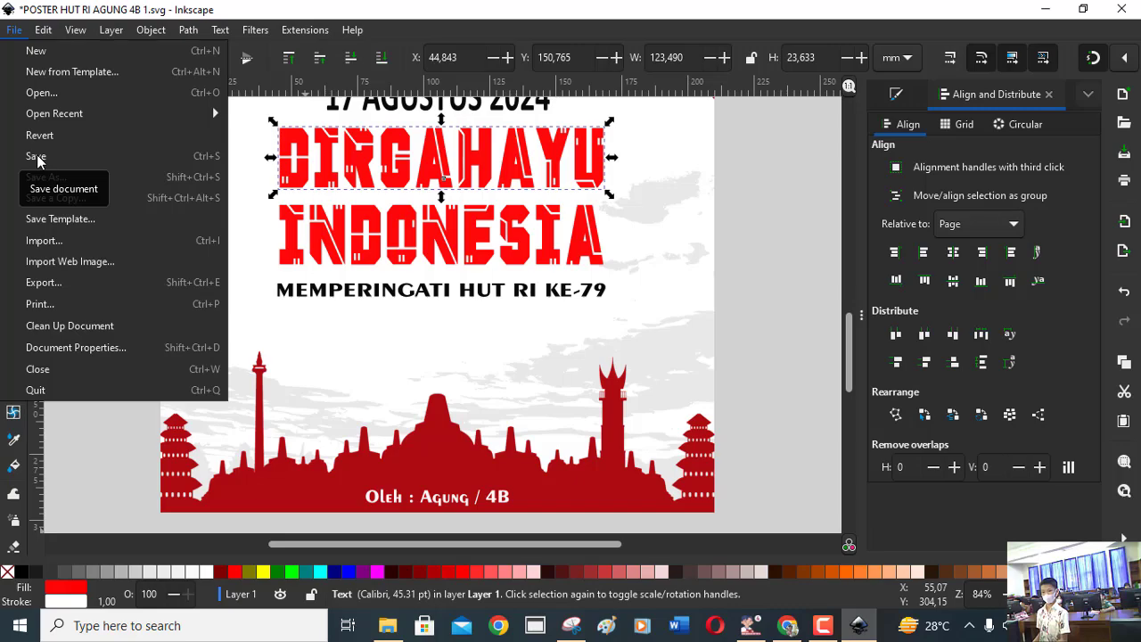
{"action": "left_click", "coordinate": [37, 158]}
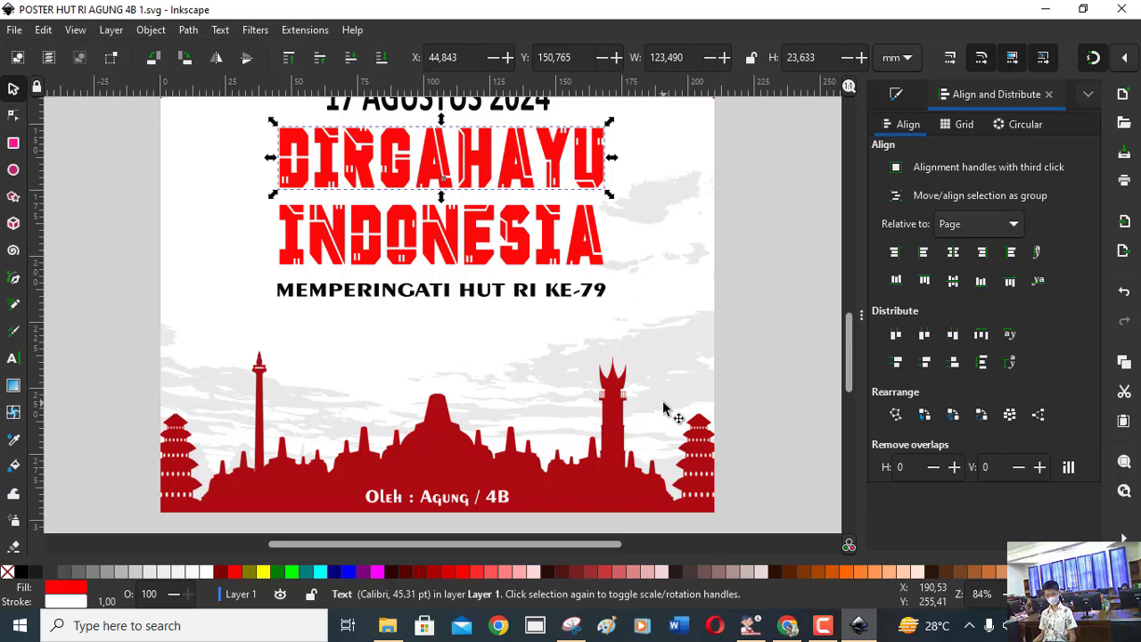
{"action": "left_click", "coordinate": [15, 30]}
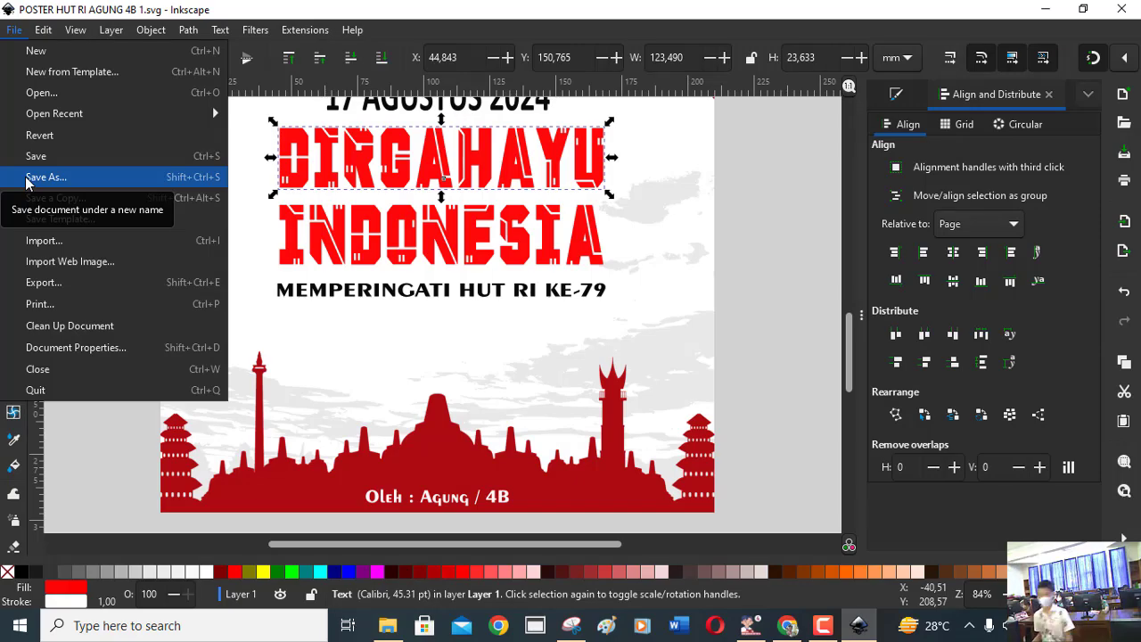
- Save a copy as POSTER HUT RI AGUNG 4B 1.pdf in KELAS 4B with default PDF options
{"action": "left_click", "coordinate": [25, 183]}
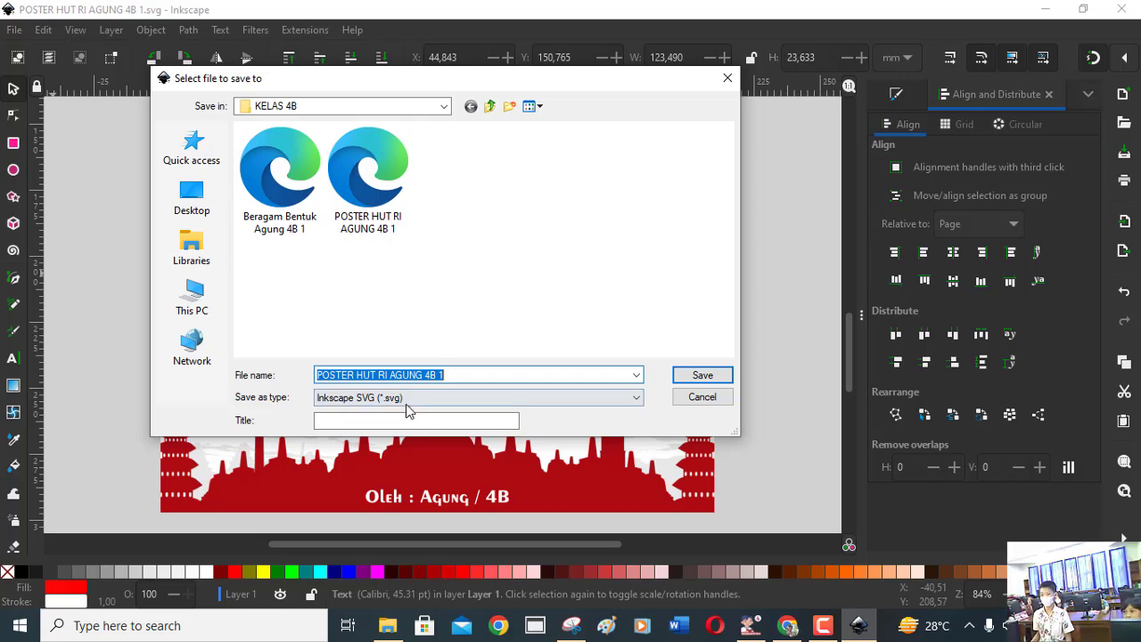
{"action": "left_click", "coordinate": [638, 399]}
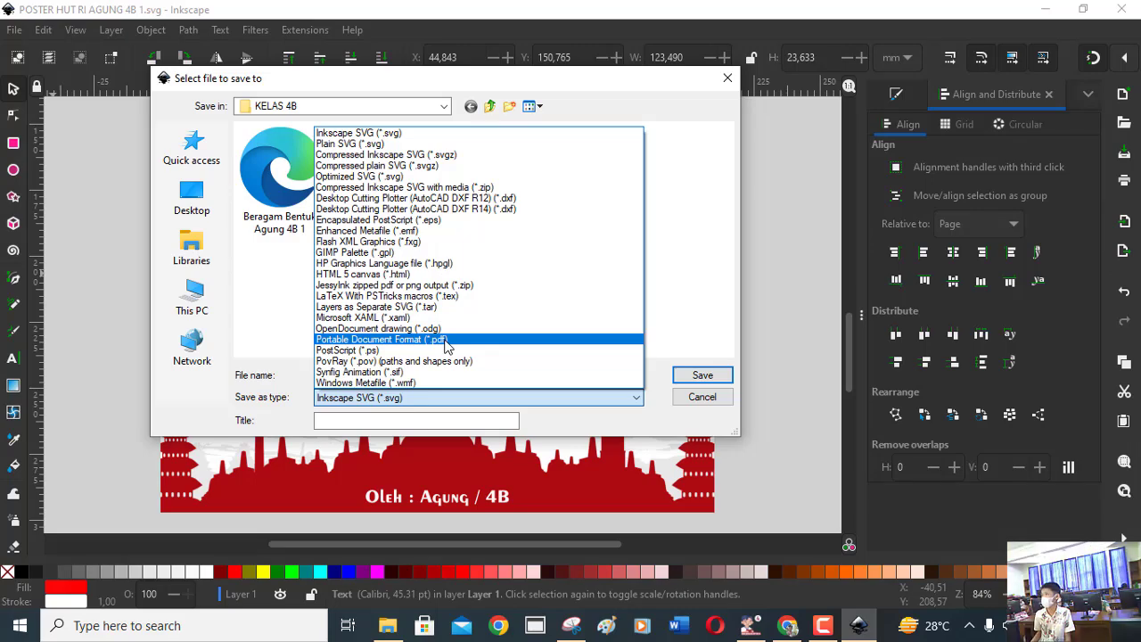
{"action": "left_click", "coordinate": [454, 340]}
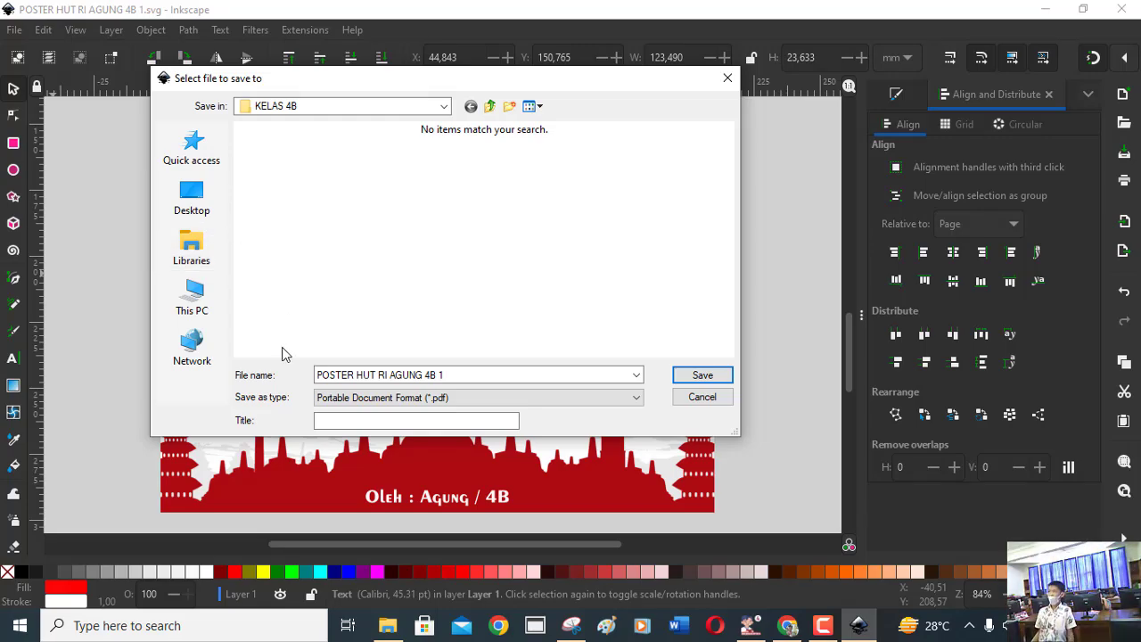
{"action": "left_click", "coordinate": [357, 397]}
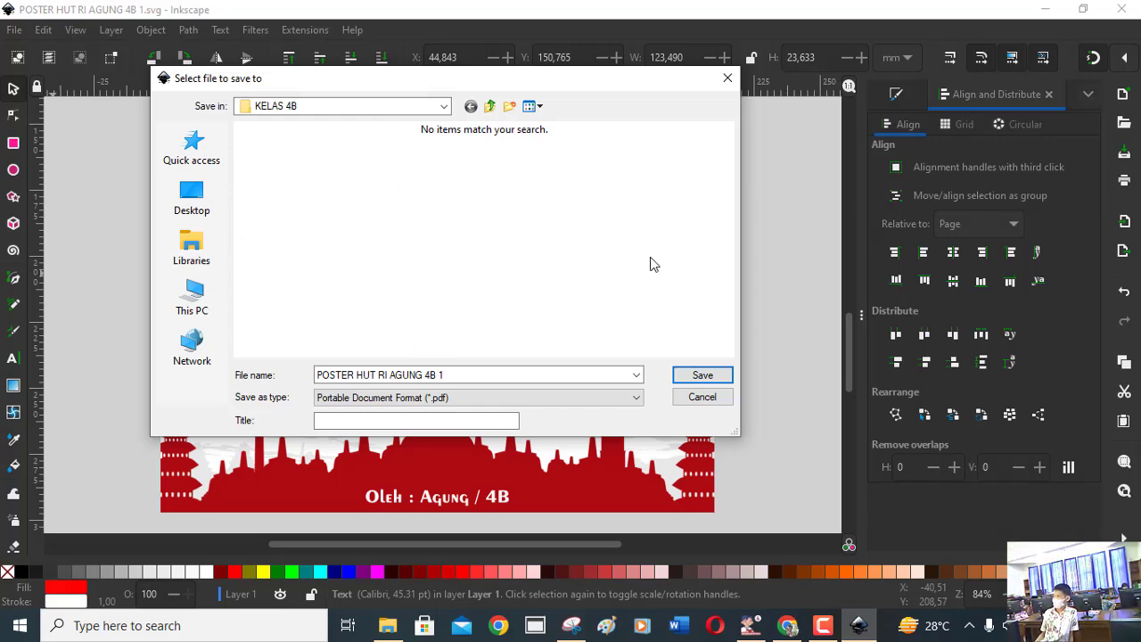
{"action": "left_click", "coordinate": [701, 375]}
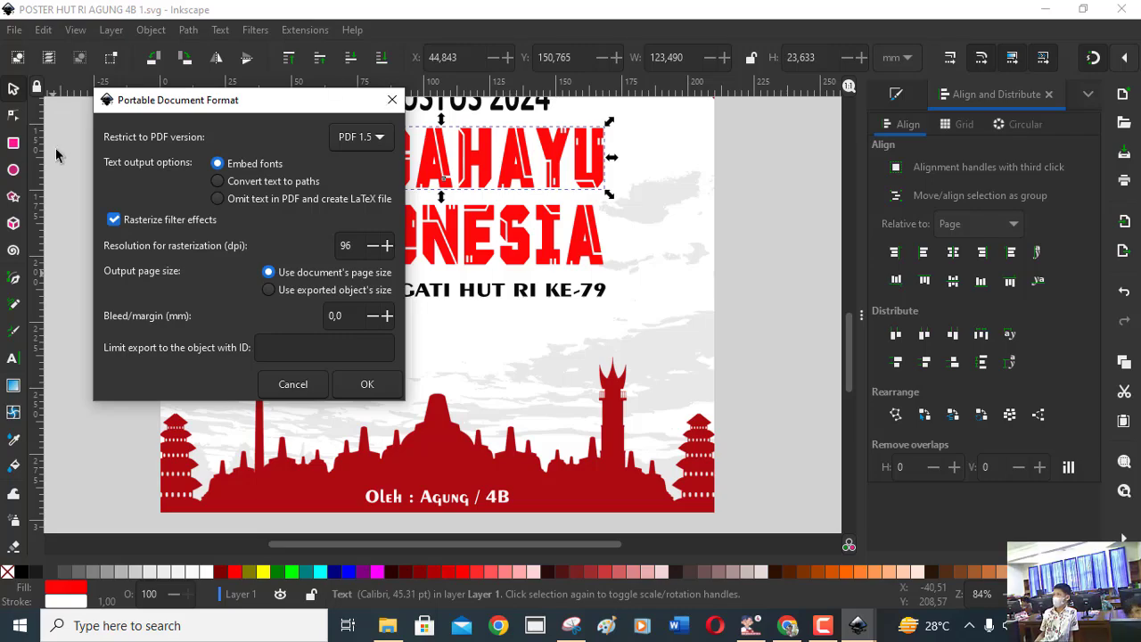
{"action": "left_click", "coordinate": [380, 388]}
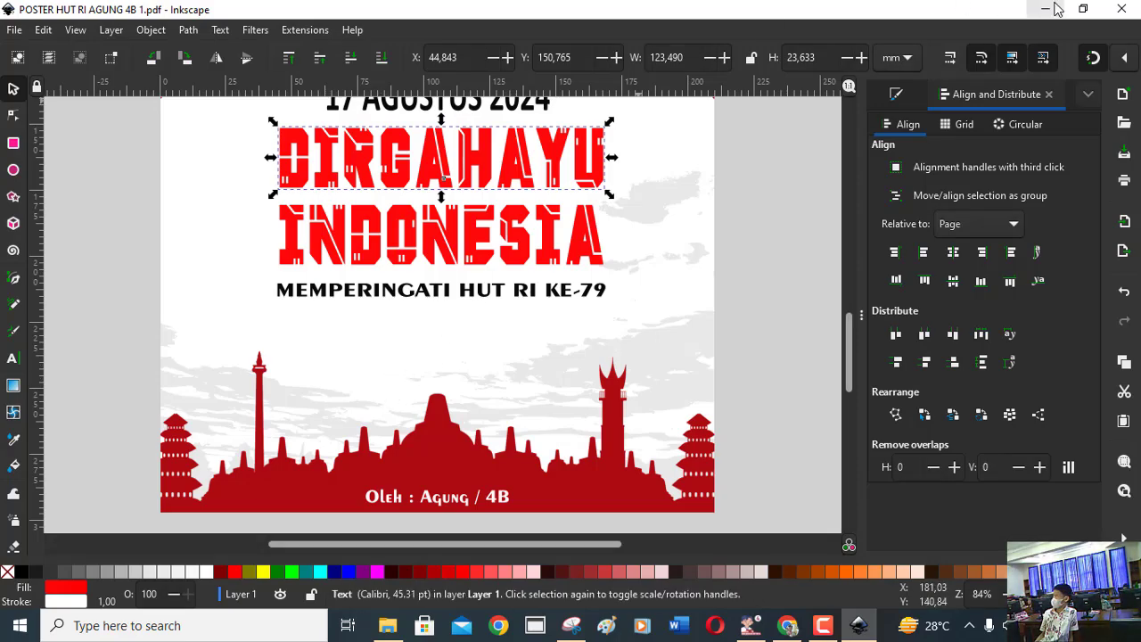
- Close Inkscape, saving the poster as Inkscape SVG over 'POSTER HUT RI AGUNG 4B 1.svg'
{"action": "left_click", "coordinate": [1129, 9]}
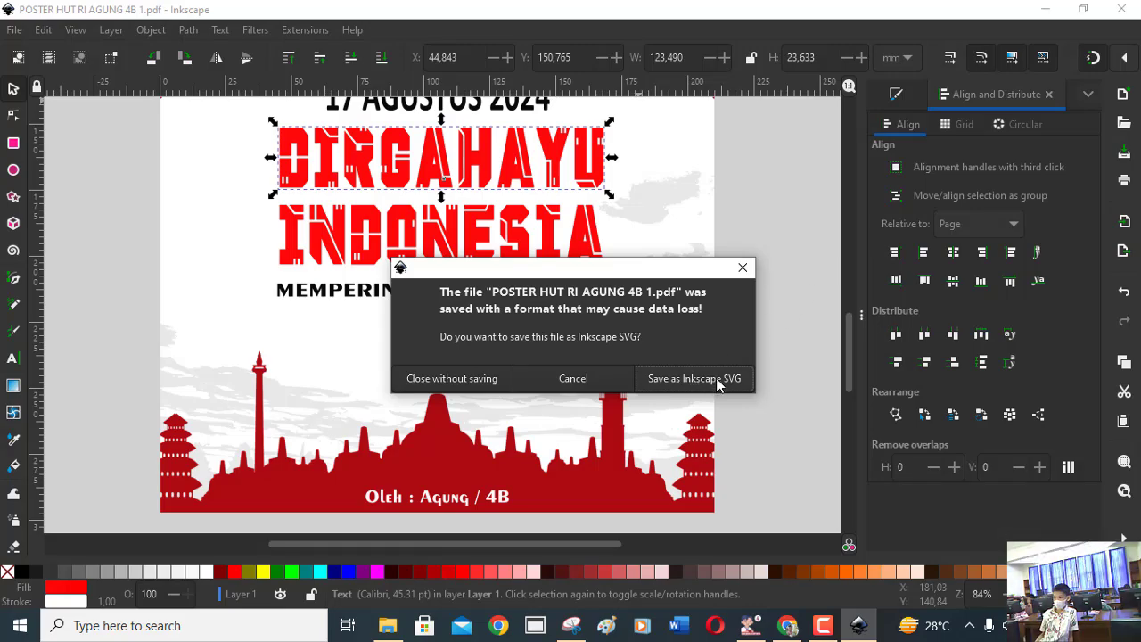
{"action": "left_click", "coordinate": [717, 382]}
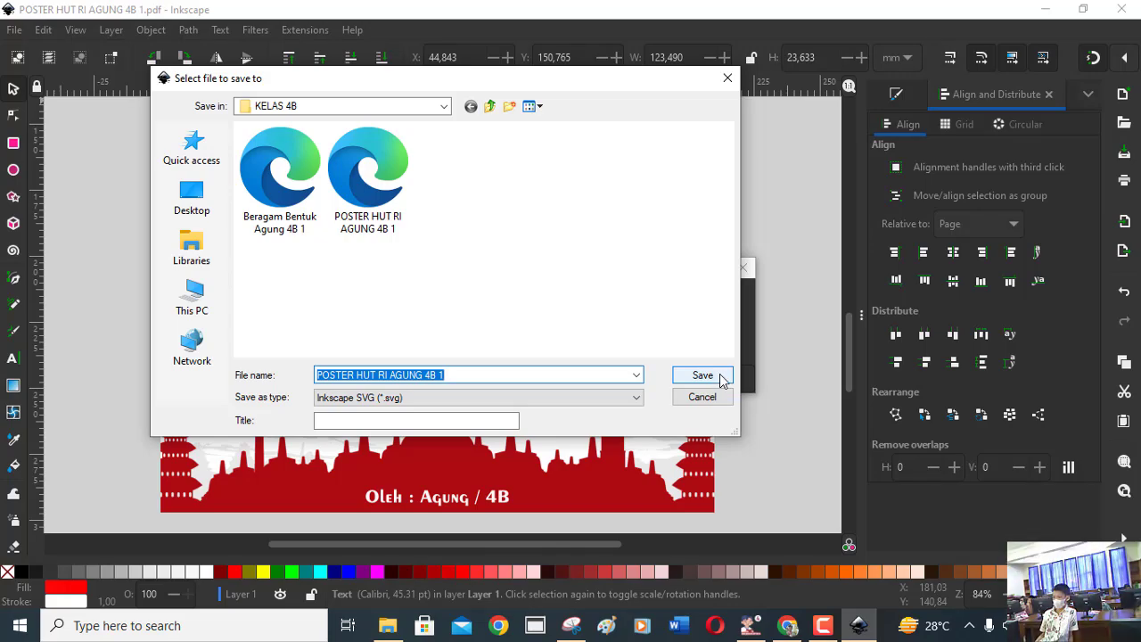
{"action": "left_click", "coordinate": [723, 378]}
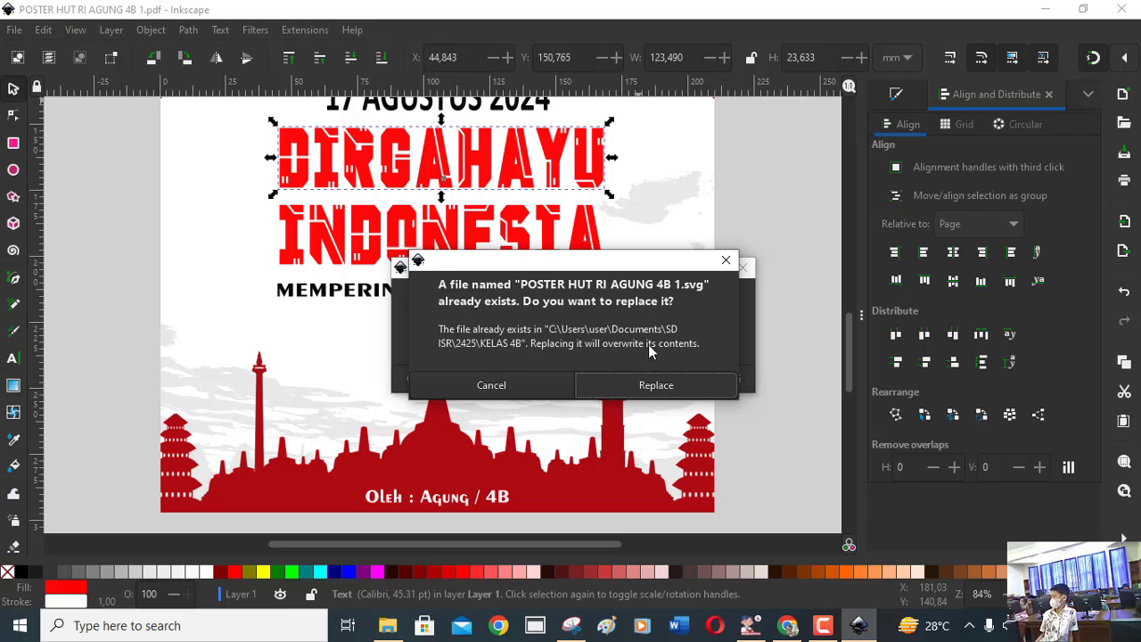
{"action": "left_click", "coordinate": [678, 386]}
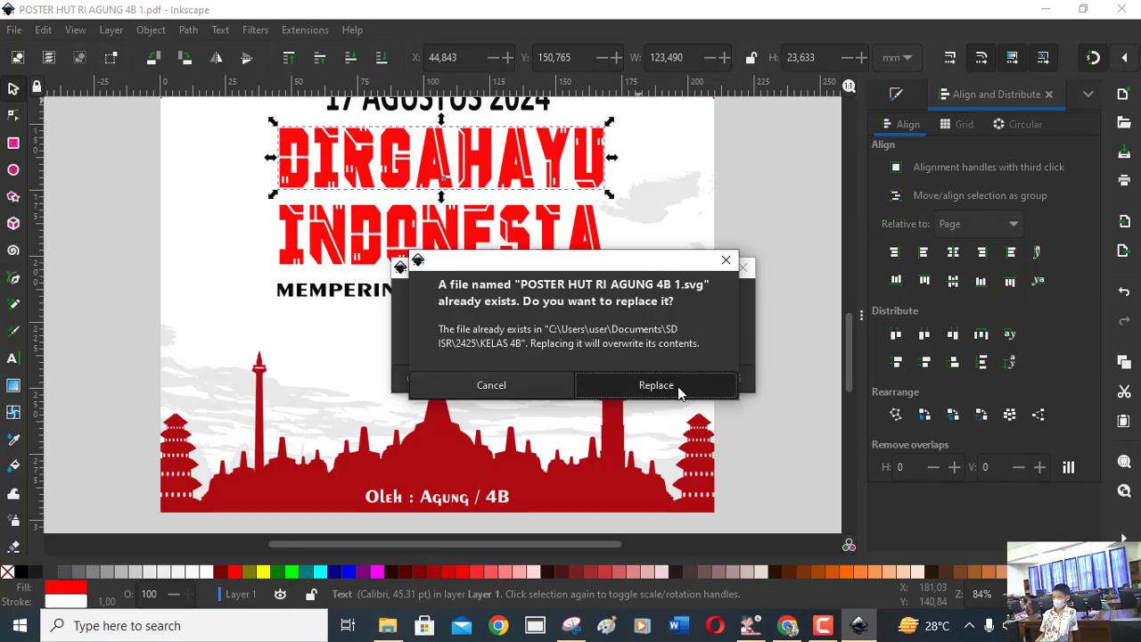